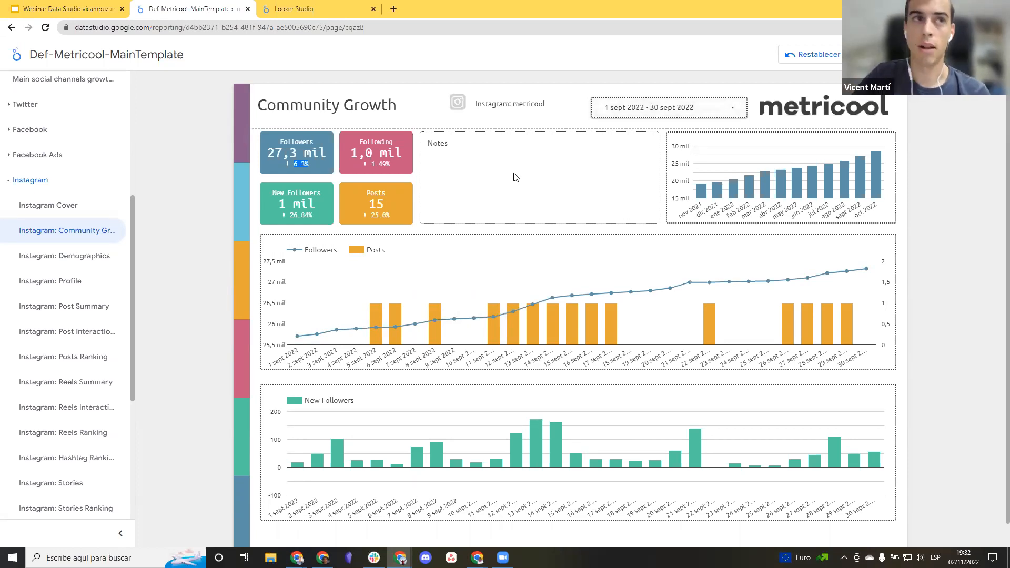
# Open the Instagram: Demographics page of the Def-Metricool-MainTemplate report and look through the list of report pages.
pyautogui.click(54, 256)
pyautogui.scroll(-1, 54, 258)
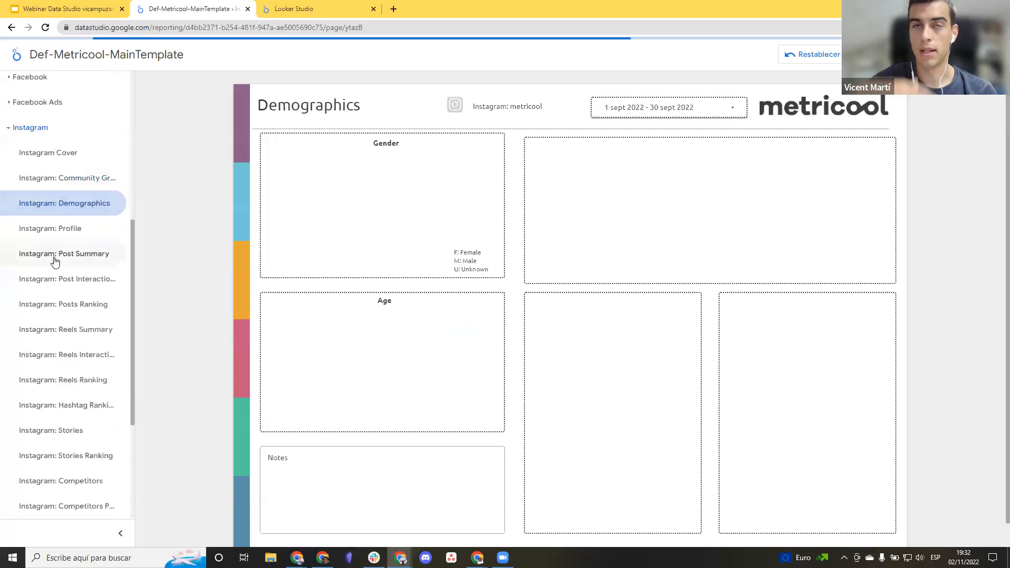
pyautogui.scroll(-4, 50, 274)
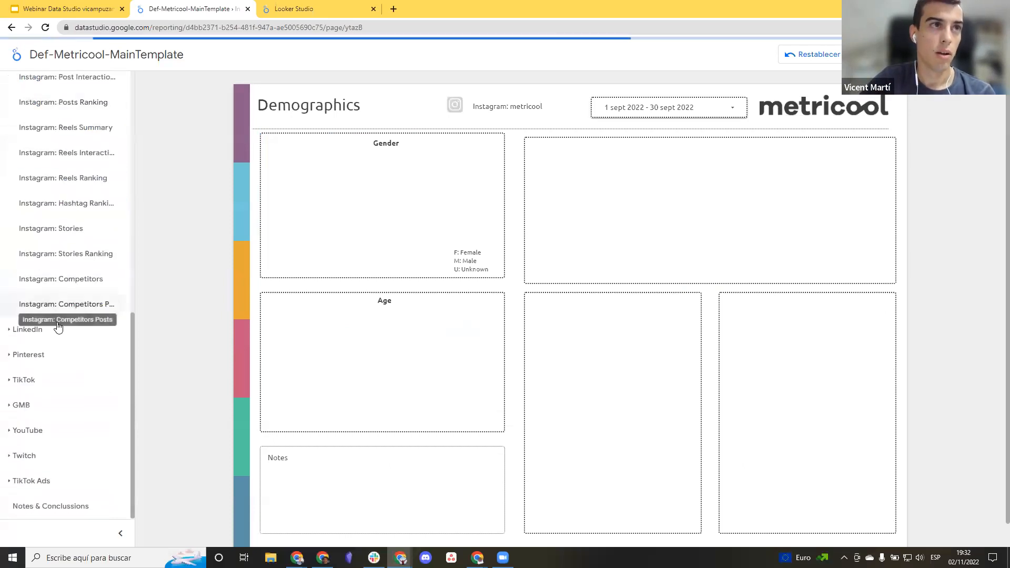
pyautogui.scroll(8, 64, 295)
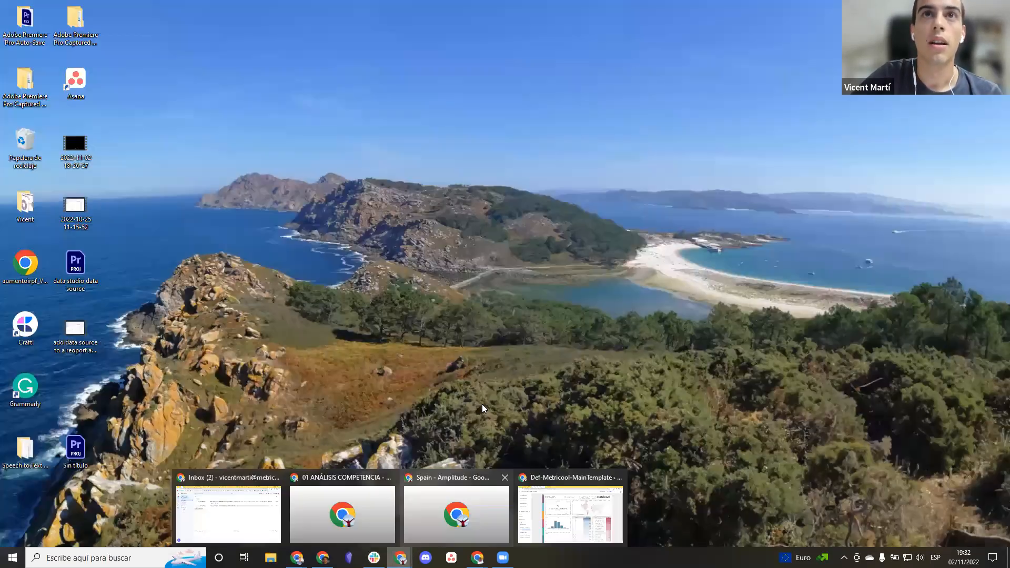
pyautogui.click(564, 506)
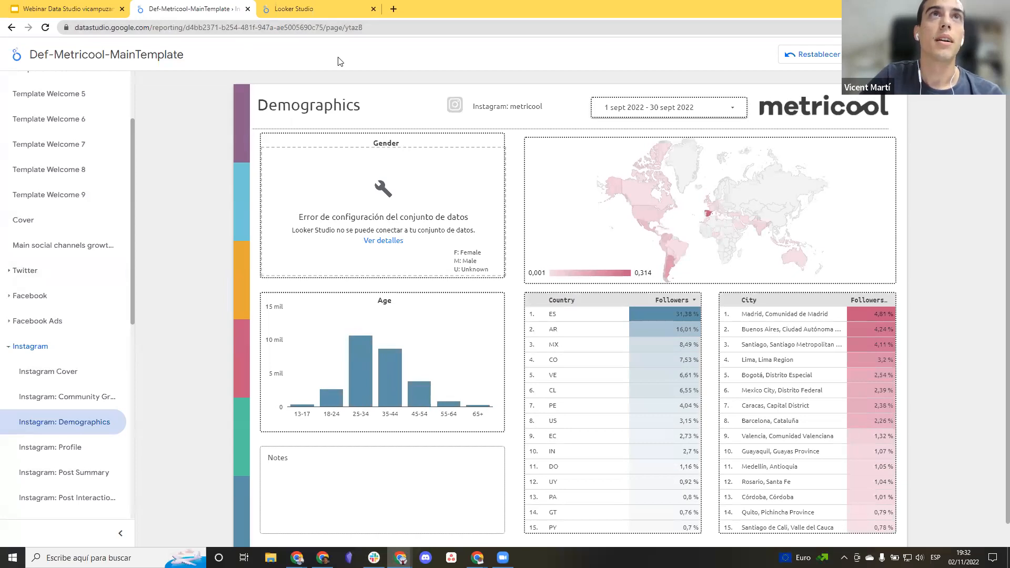
# Switch to the Looker Studio home page and highlight its web address and product name.
pyautogui.click(358, 13)
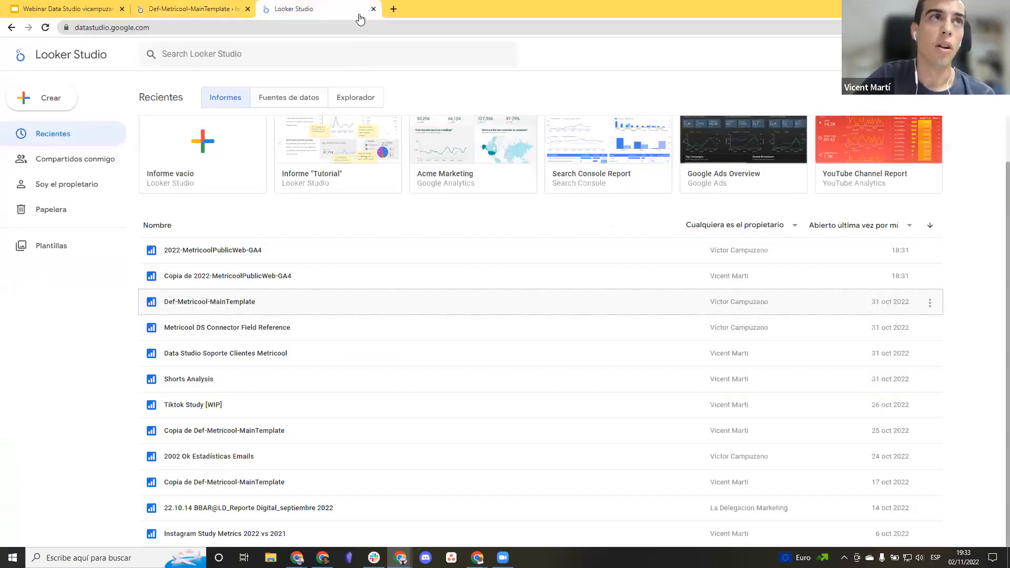
pyautogui.click(58, 93)
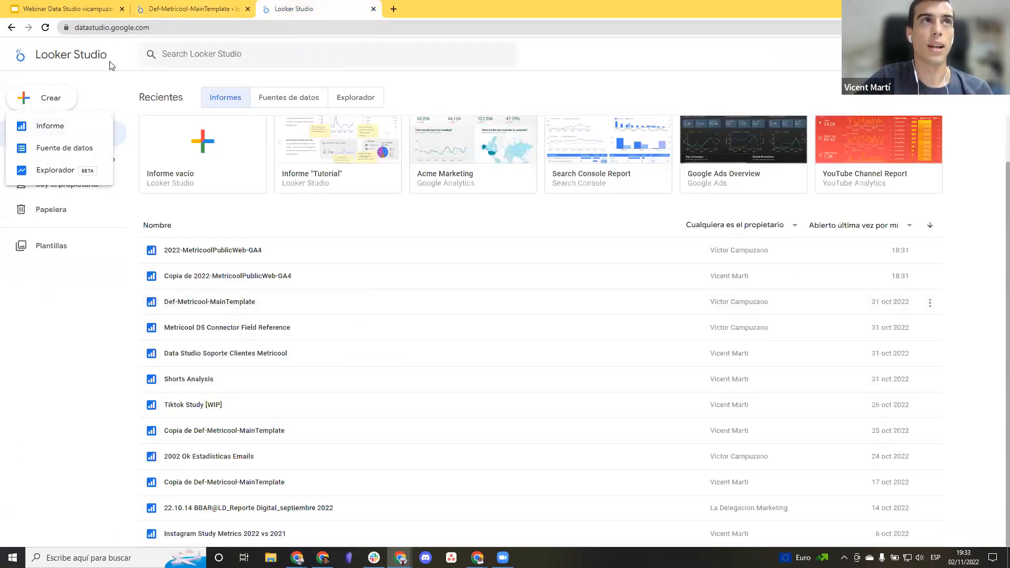
pyautogui.click(97, 55)
pyautogui.click(83, 28)
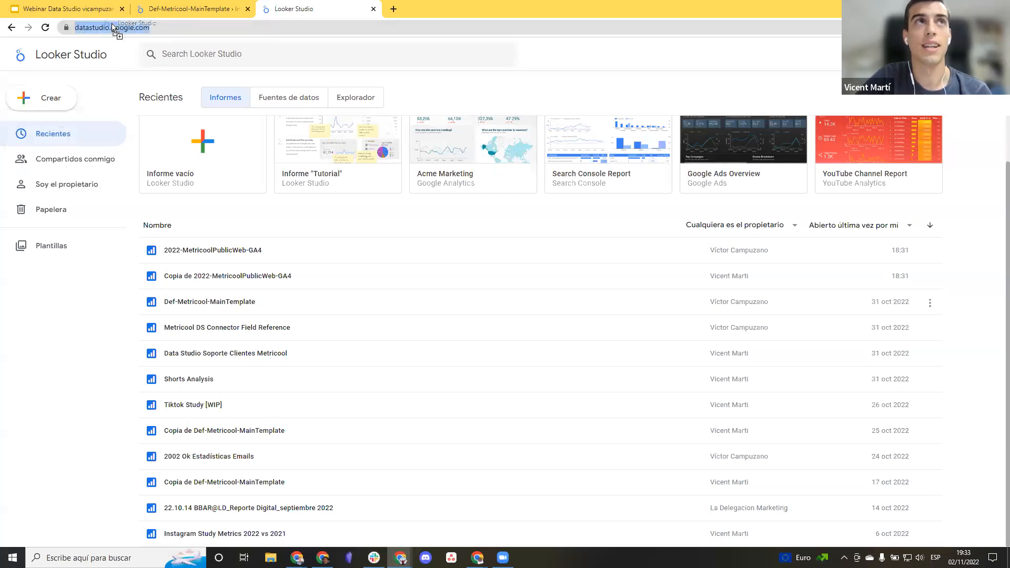
pyautogui.moveTo(34, 56); pyautogui.dragTo(102, 50)
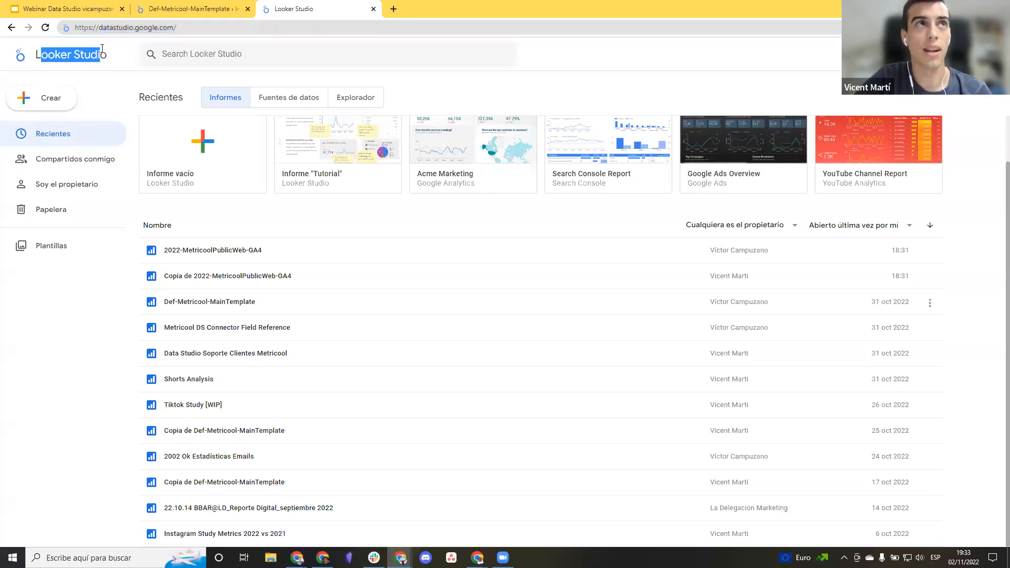
# Create a new blank report and choose the Social Sources by Metricool connector by searching for "metricool".
pyautogui.click(23, 97)
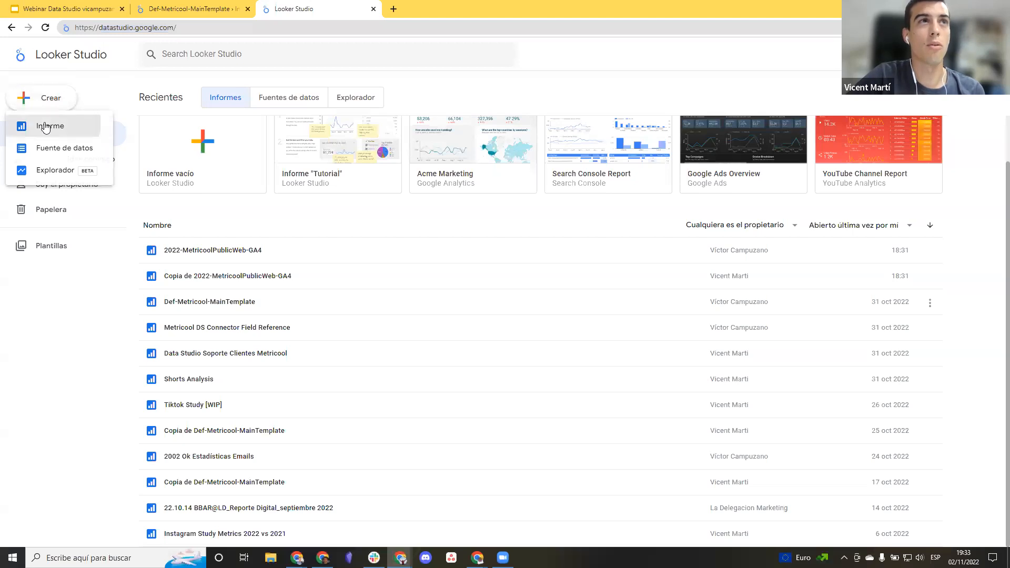
pyautogui.click(42, 129)
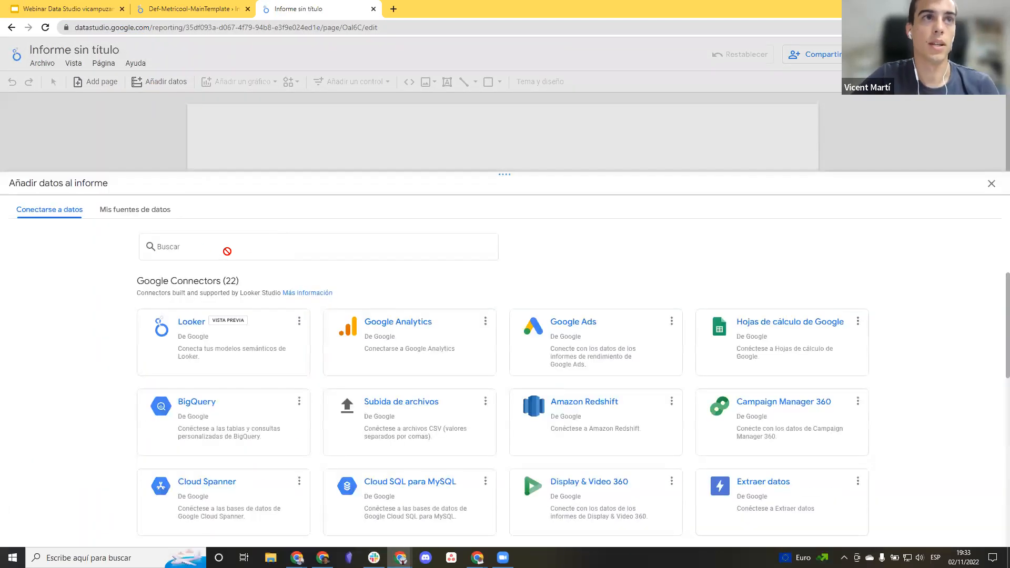
pyautogui.click(174, 246)
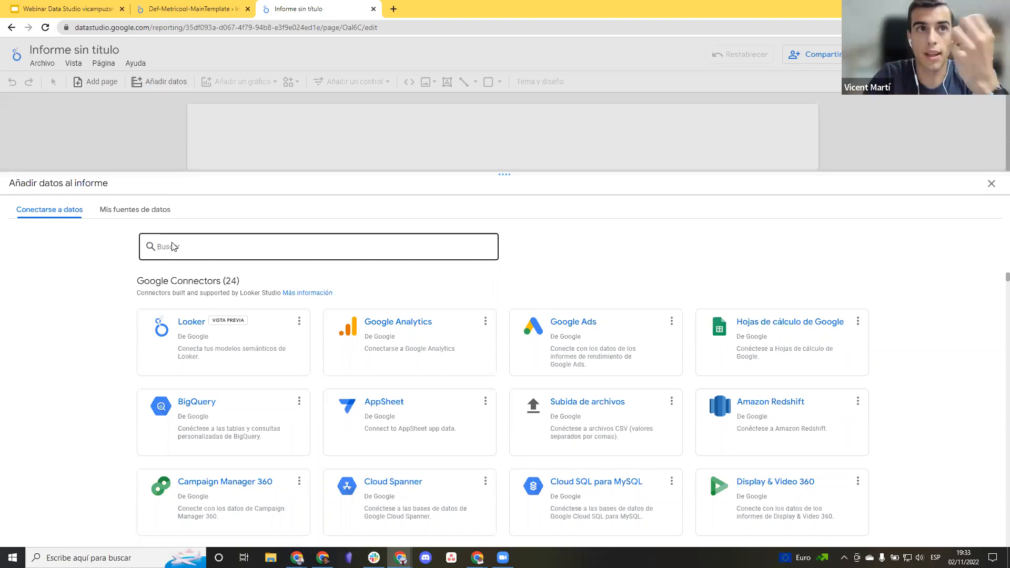
pyautogui.write('metricool')
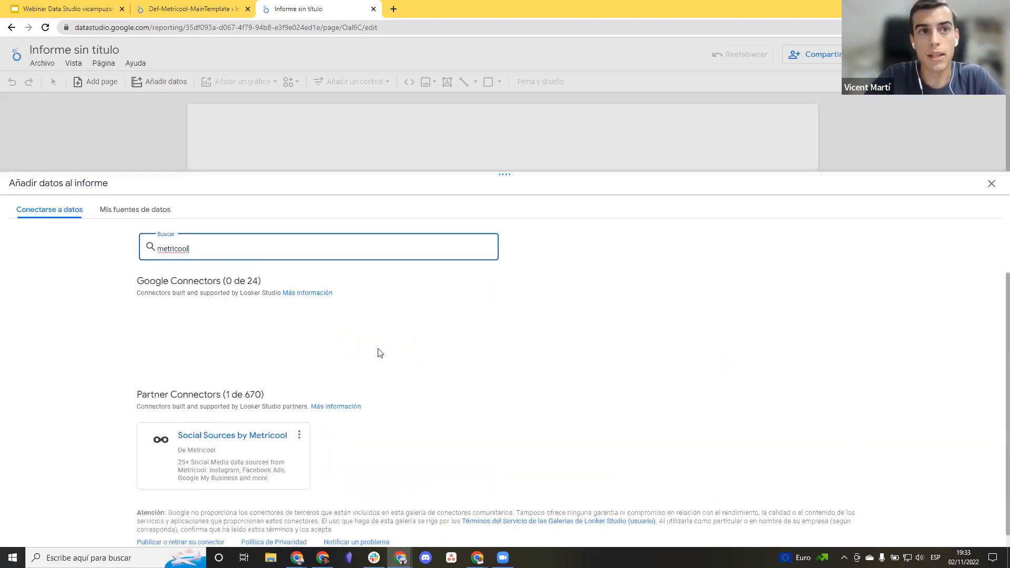
pyautogui.scroll(-1, 379, 352)
pyautogui.click(218, 458)
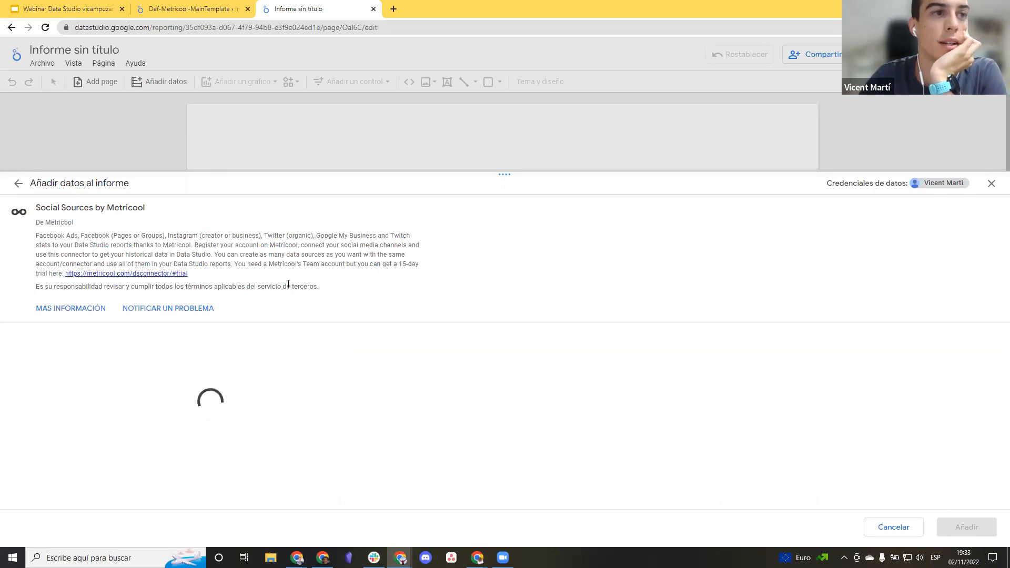
# Select Metricool EN as the connector's brand and continue to the network selection.
pyautogui.click(149, 431)
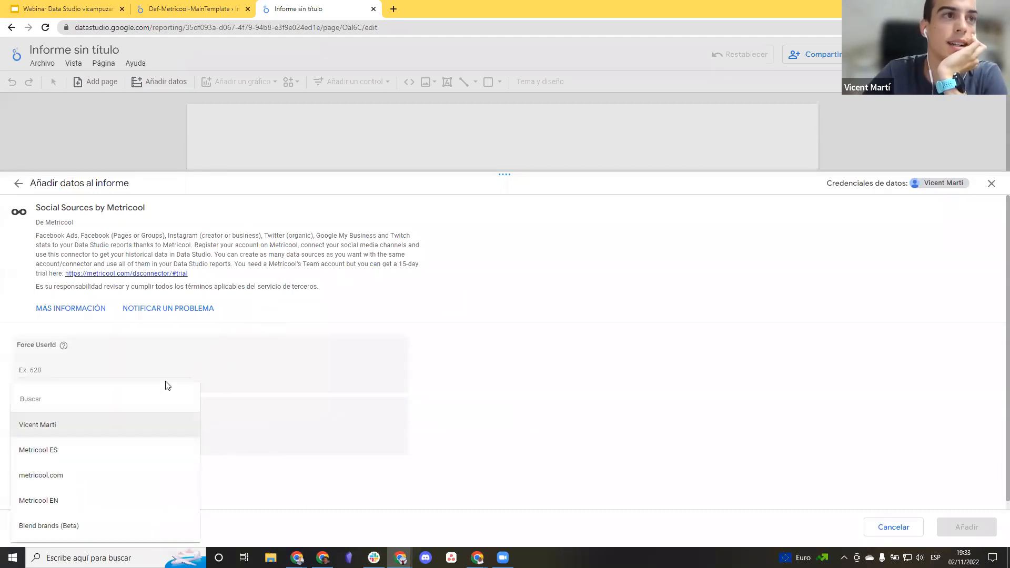
pyautogui.click(97, 499)
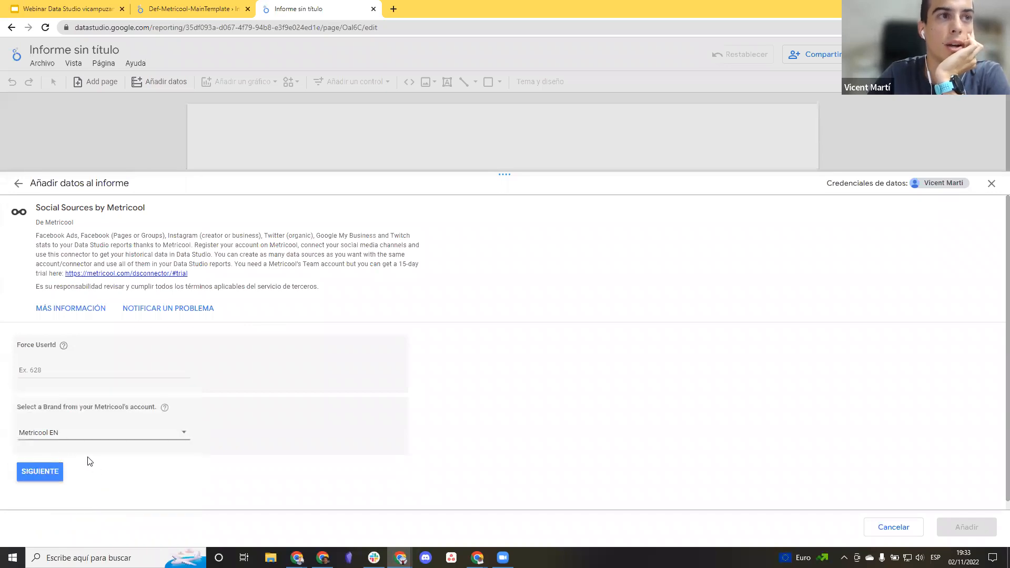
pyautogui.click(40, 471)
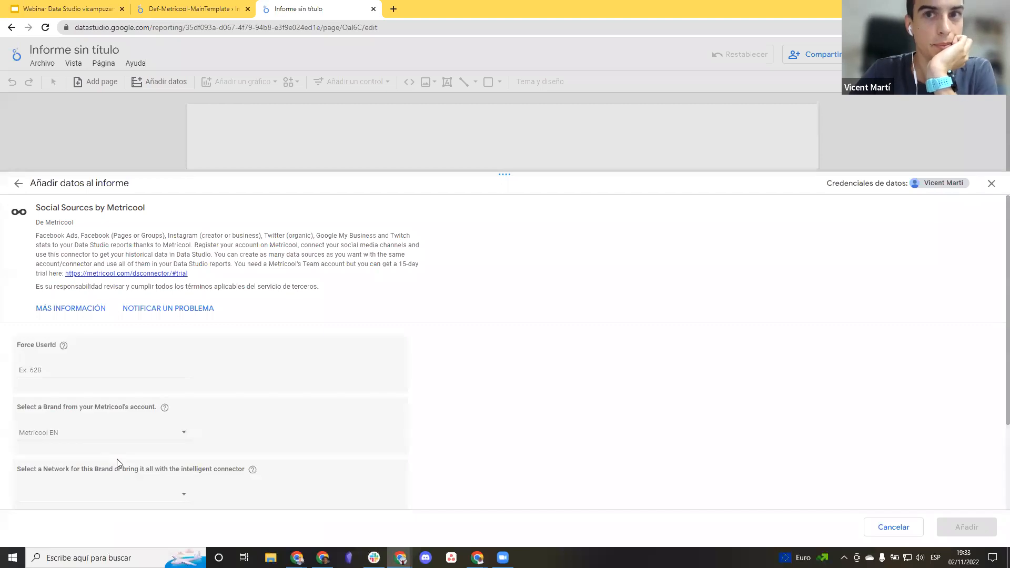
# Review the available networks, choose All Data (AKA Intelligent Connector) for the brand, and continue.
pyautogui.scroll(-2, 110, 410)
pyautogui.click(118, 381)
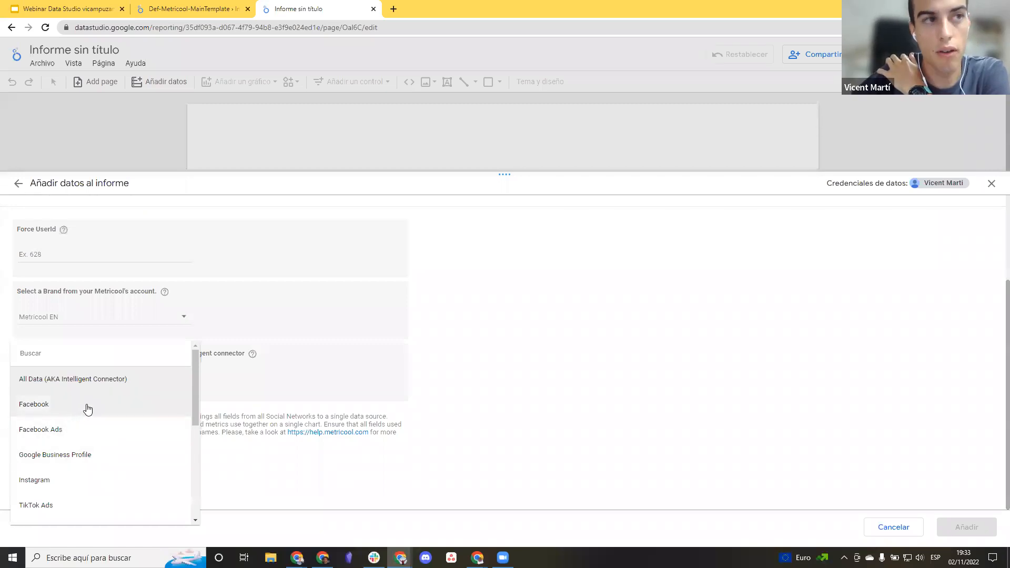
pyautogui.scroll(-2, 98, 435)
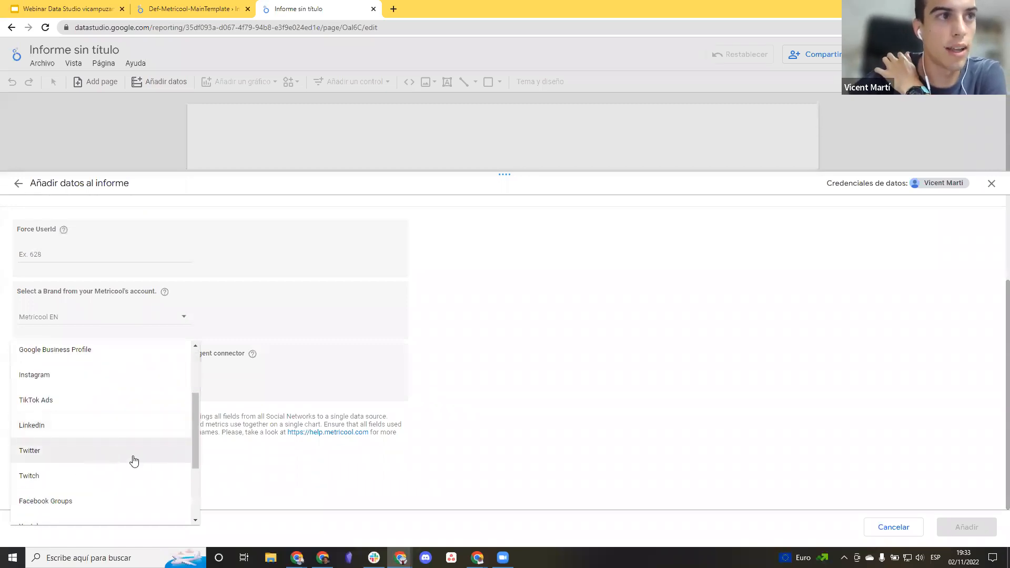
pyautogui.scroll(-2, 109, 454)
pyautogui.scroll(5, 113, 452)
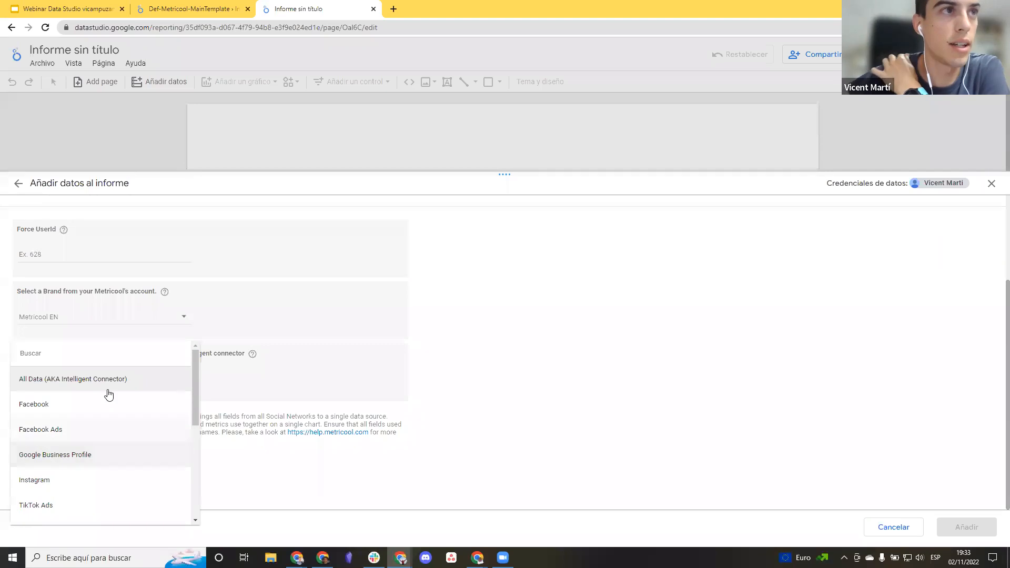
pyautogui.click(105, 381)
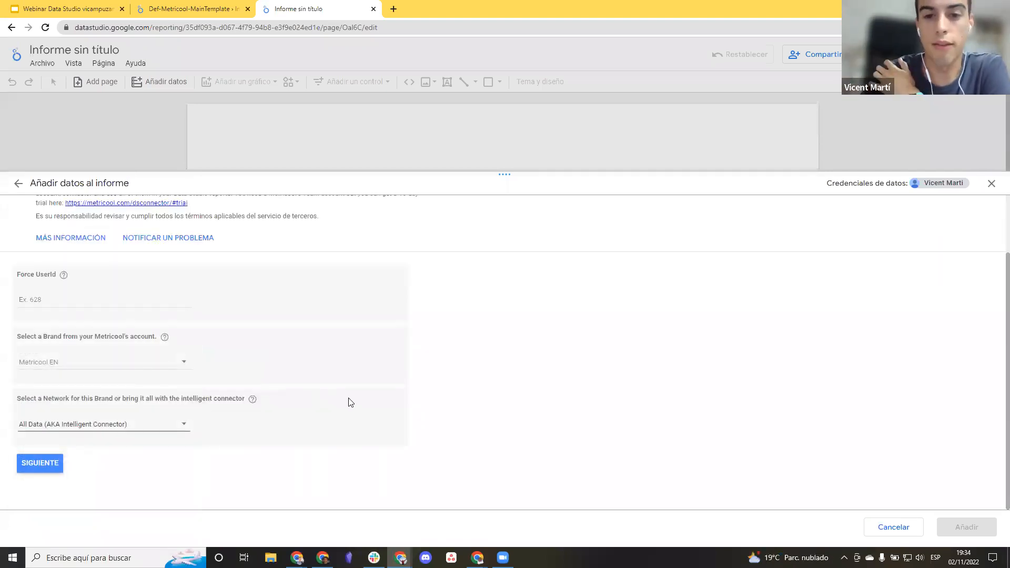
pyautogui.click(42, 464)
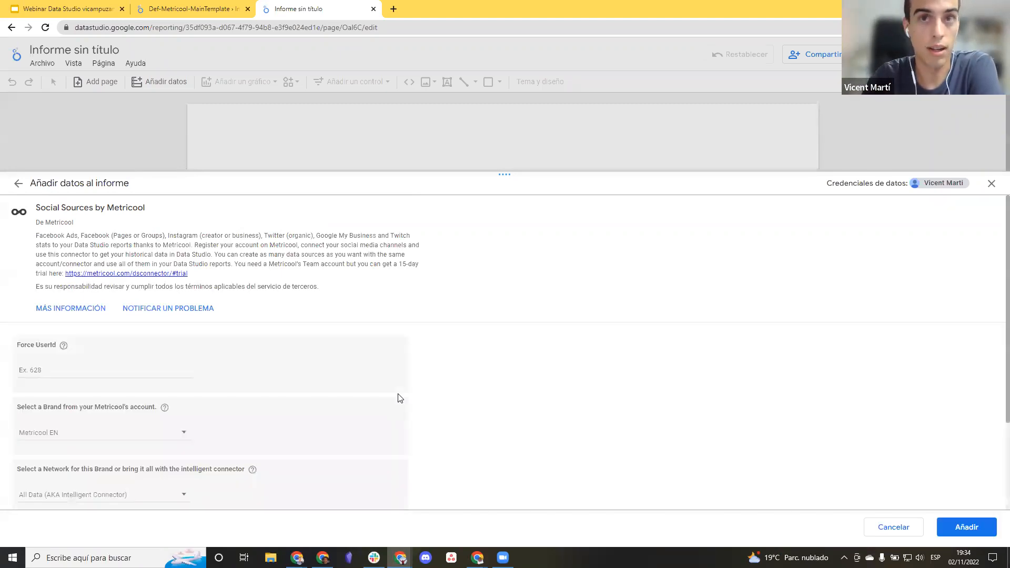
# Add the configured Social Sources by Metricool data source to the report and accept sharing its fields with report editors.
pyautogui.scroll(-3, 398, 398)
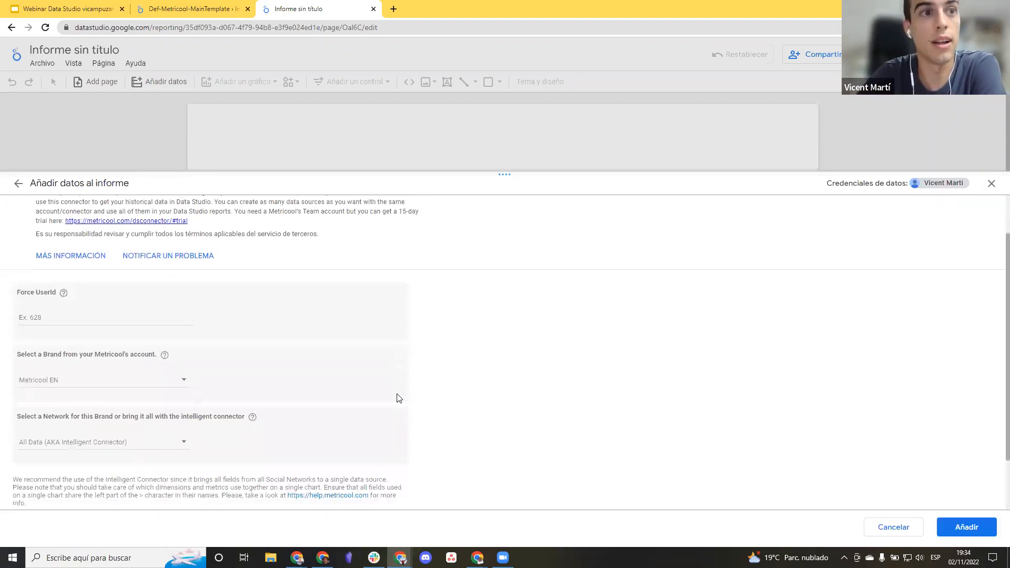
pyautogui.click(960, 532)
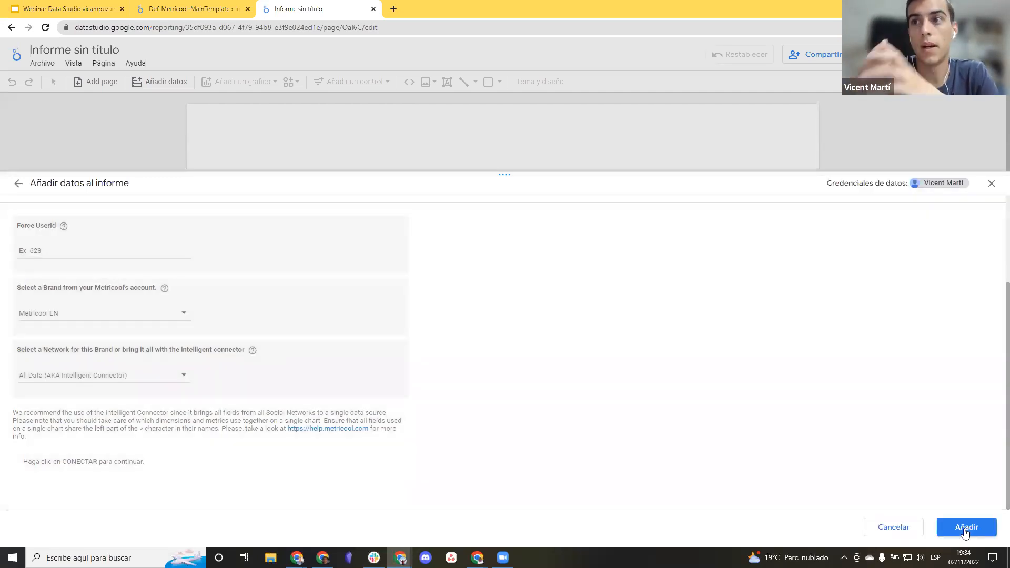
pyautogui.click(964, 528)
pyautogui.click(645, 361)
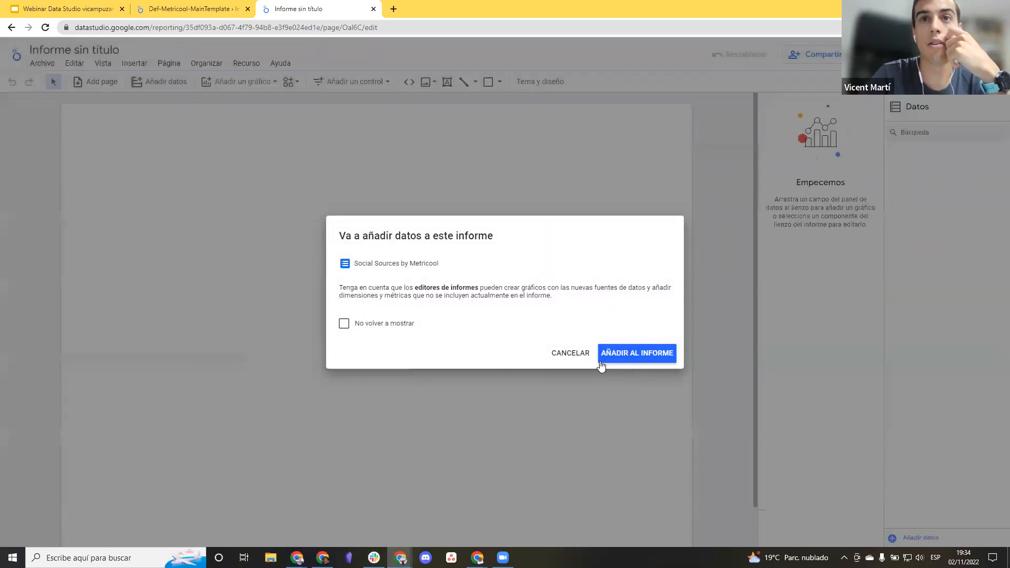
pyautogui.click(622, 359)
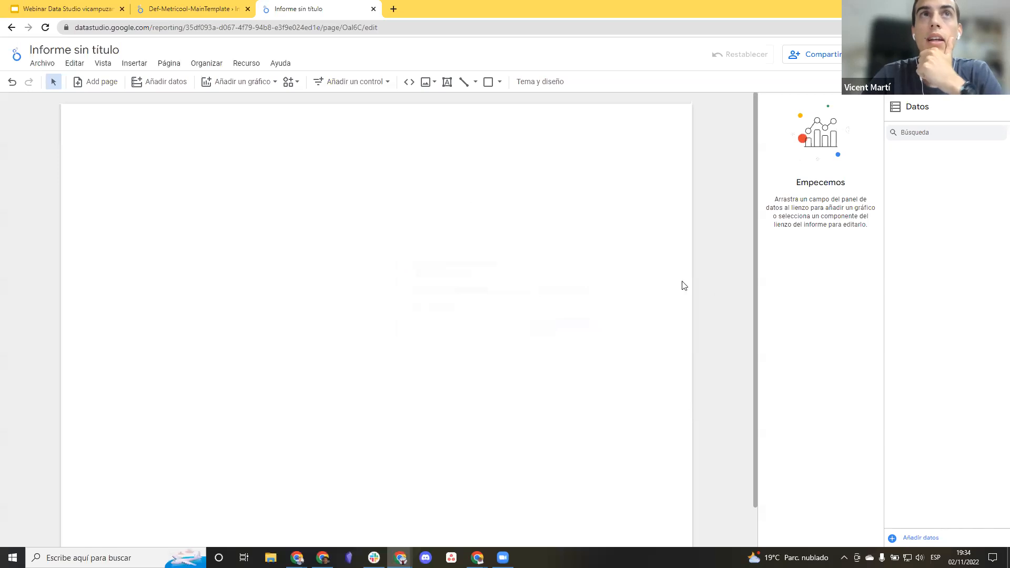
# Review the report's added data sources, continue past the connection check, and return to the report canvas.
pyautogui.click(245, 63)
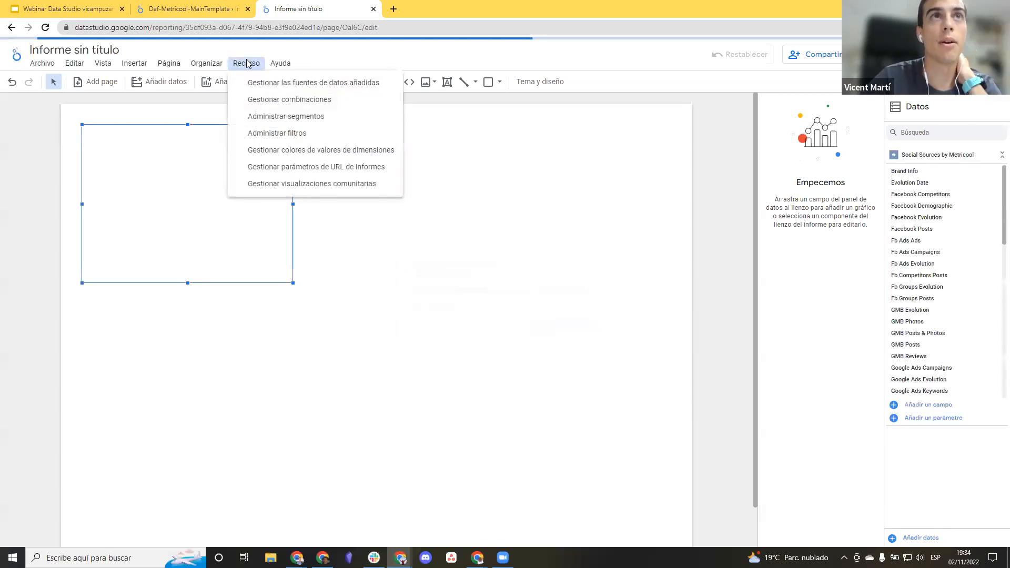
pyautogui.click(302, 84)
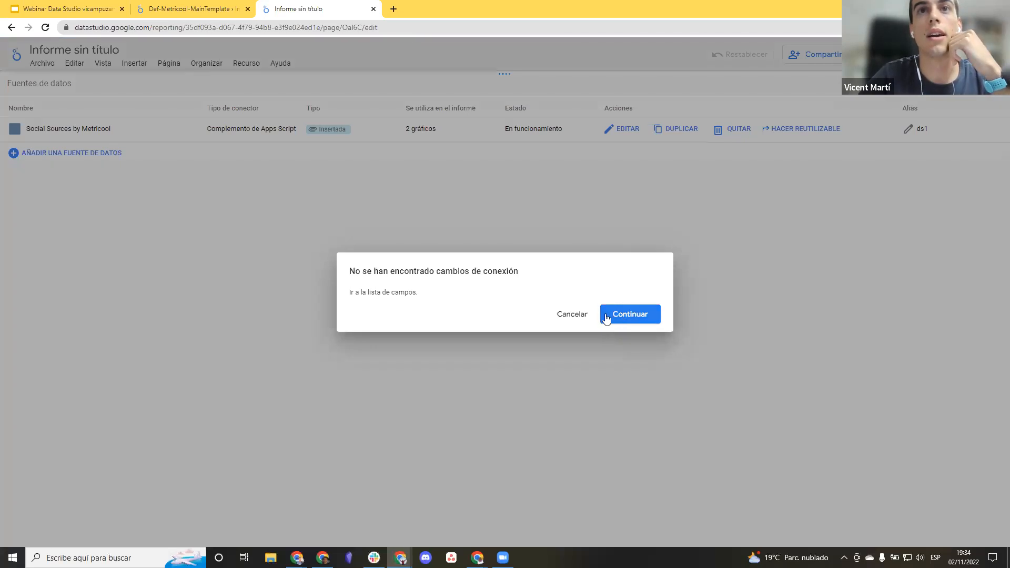
pyautogui.click(620, 314)
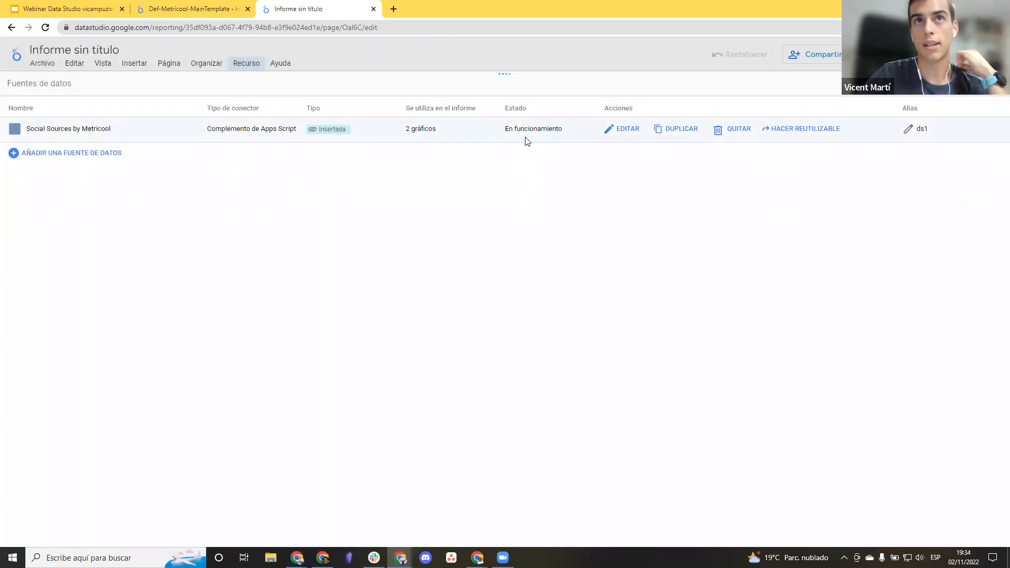
pyautogui.click(984, 83)
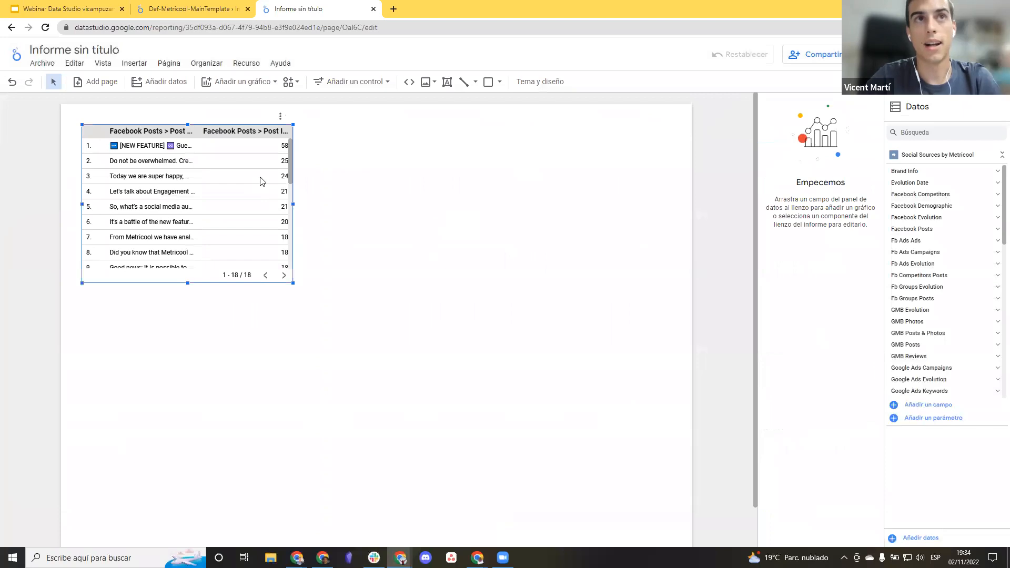
# Delete the default Facebook posts table from the canvas and collapse the Social Sources by Metricool field list.
pyautogui.click(379, 226)
pyautogui.click(243, 200)
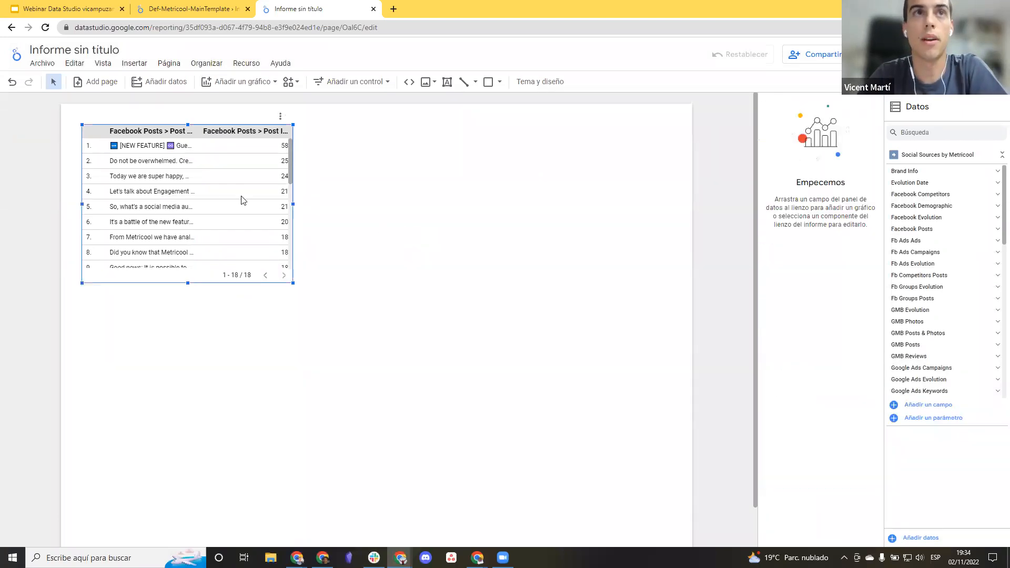
pyautogui.press('Delete')
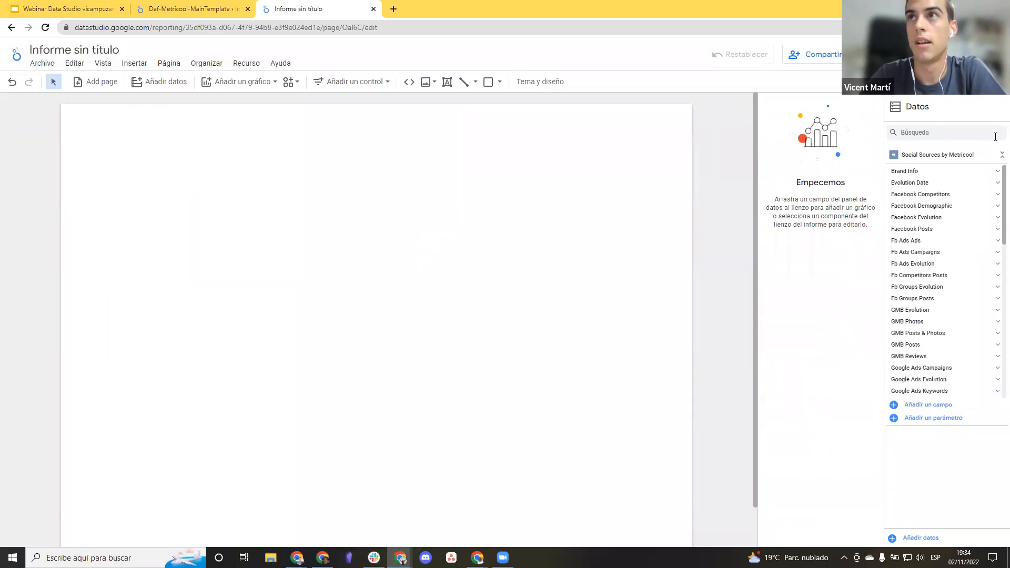
pyautogui.click(989, 157)
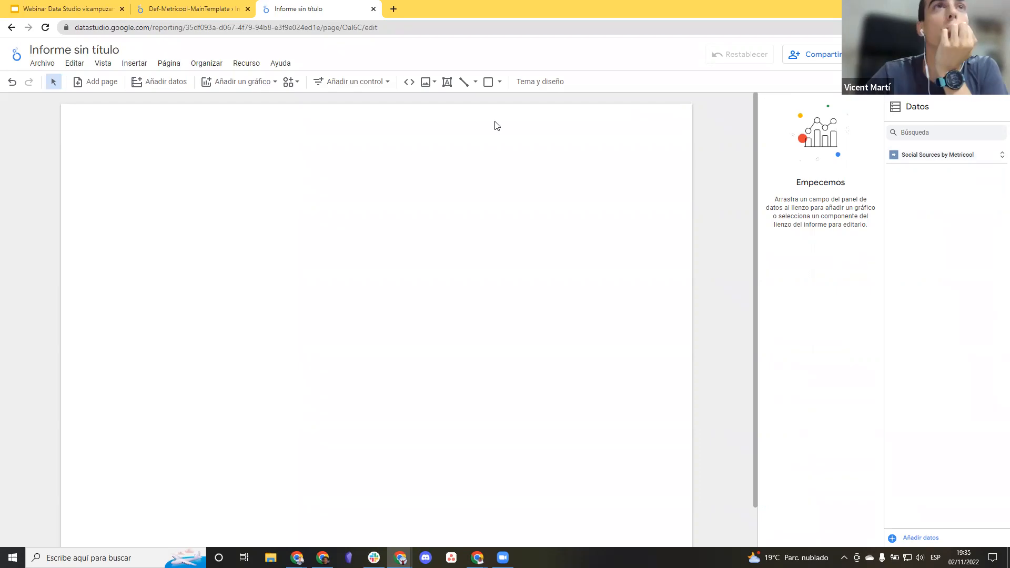
# Insert a time series chart on the blank page and enlarge it to span most of the page width.
pyautogui.click(228, 84)
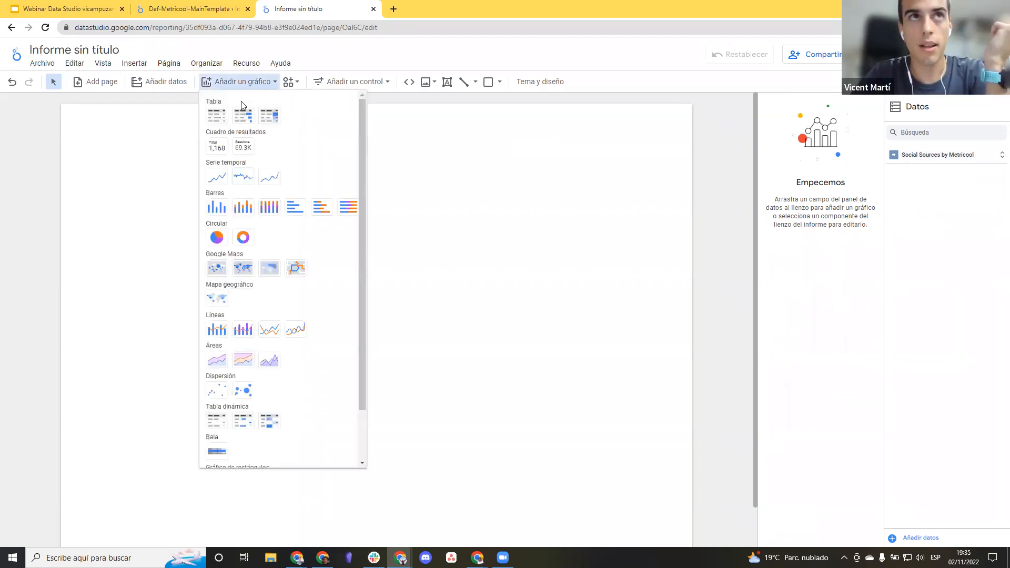
pyautogui.click(225, 183)
pyautogui.click(103, 200)
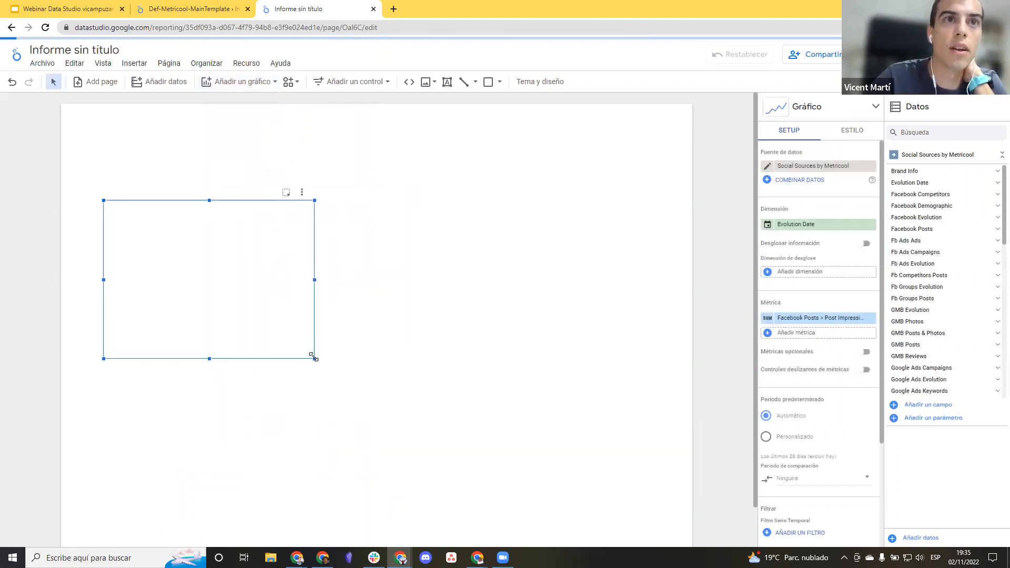
pyautogui.moveTo(315, 359); pyautogui.dragTo(675, 436)
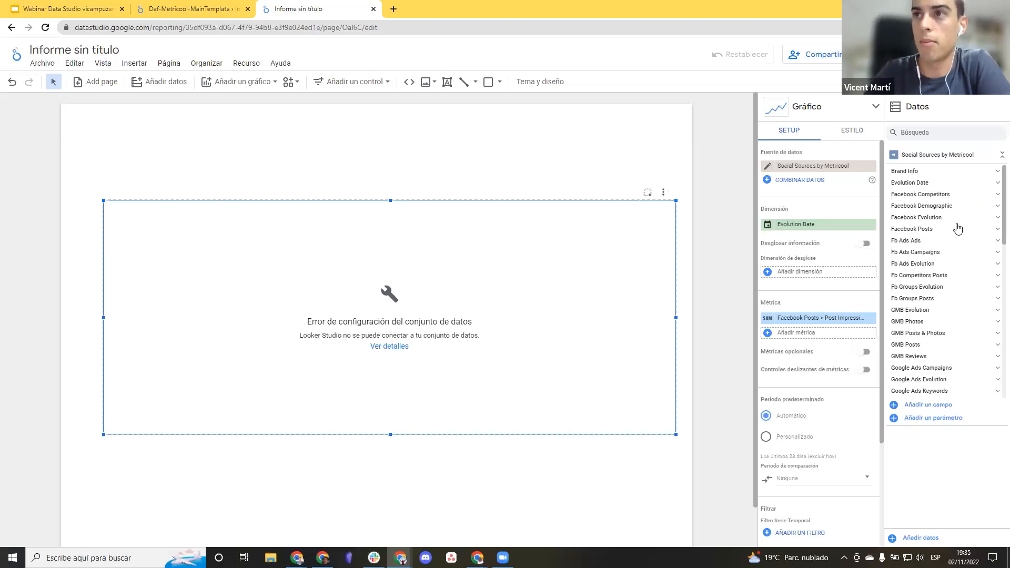
# Replace the time series chart's metric with Instagram Evolution > Followers from the Social Sources by Metricool fields, and deselect the chart.
pyautogui.scroll(-4, 957, 227)
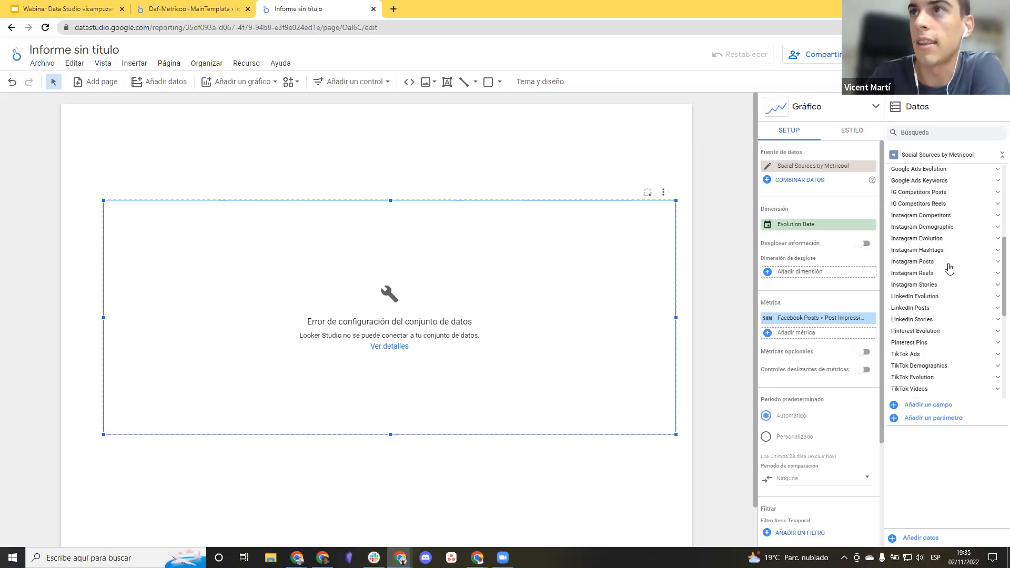
pyautogui.scroll(2, 963, 250)
pyautogui.click(907, 292)
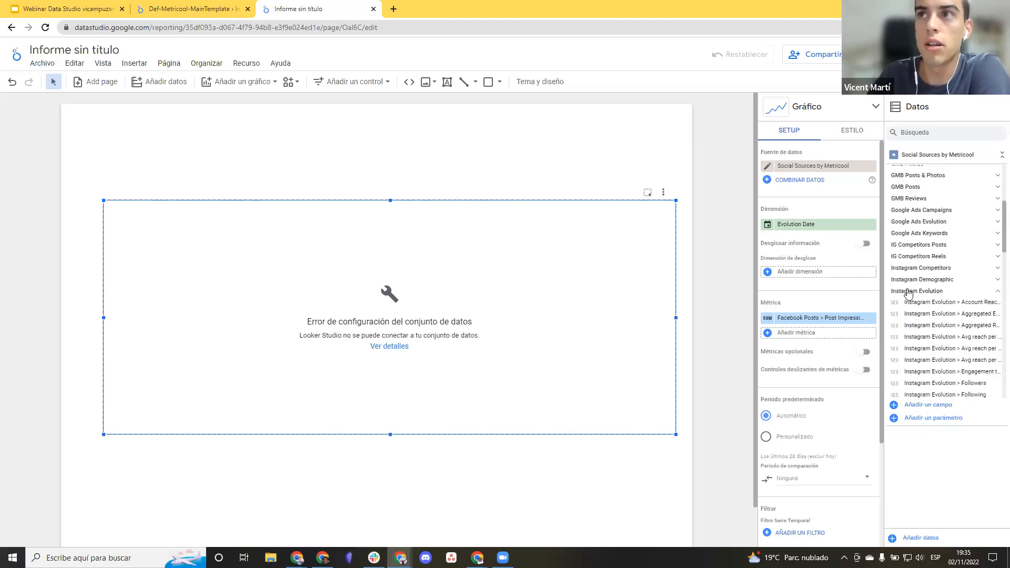
pyautogui.scroll(-2, 936, 274)
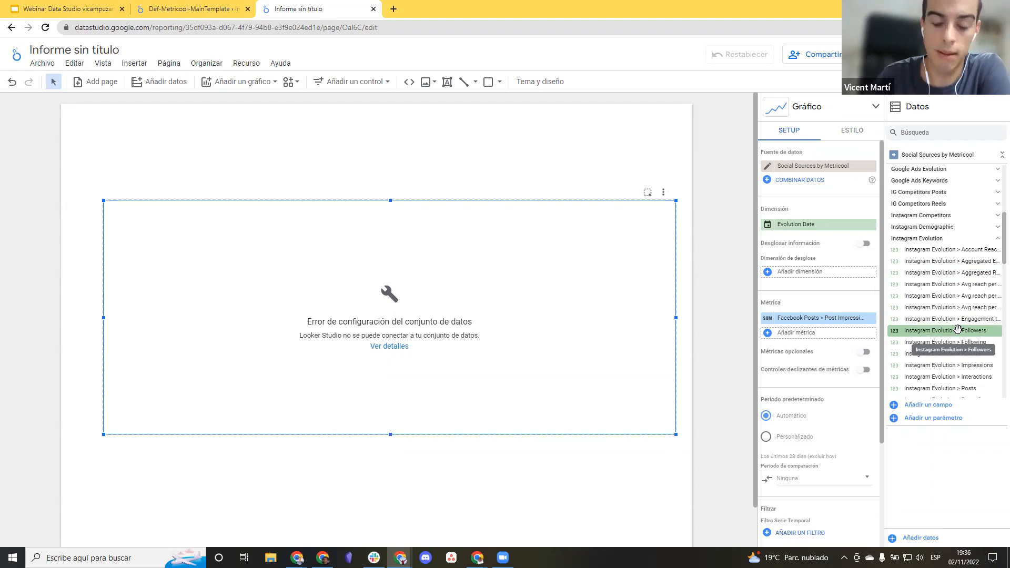
pyautogui.moveTo(957, 329); pyautogui.dragTo(828, 334)
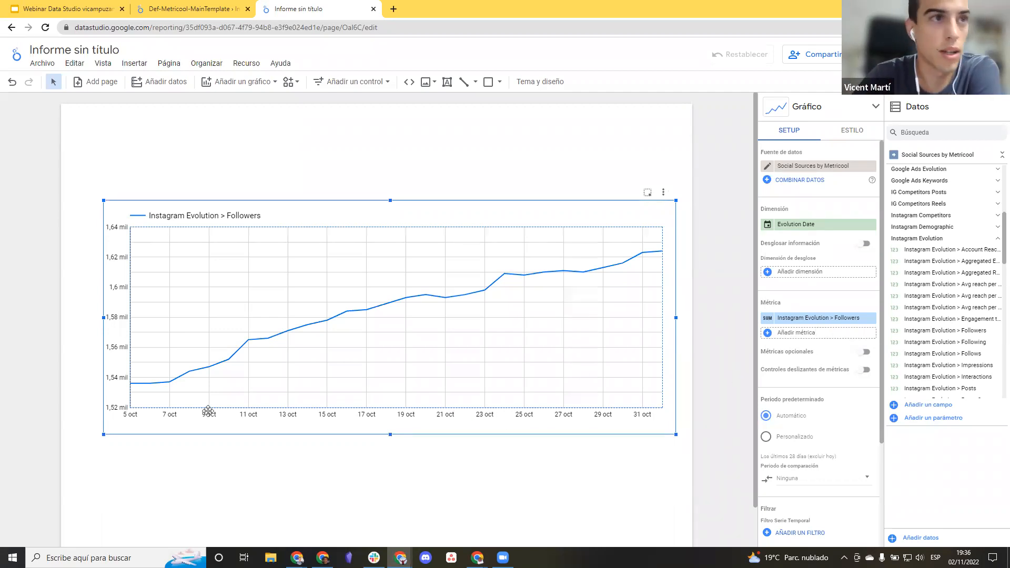
pyautogui.moveTo(133, 385)
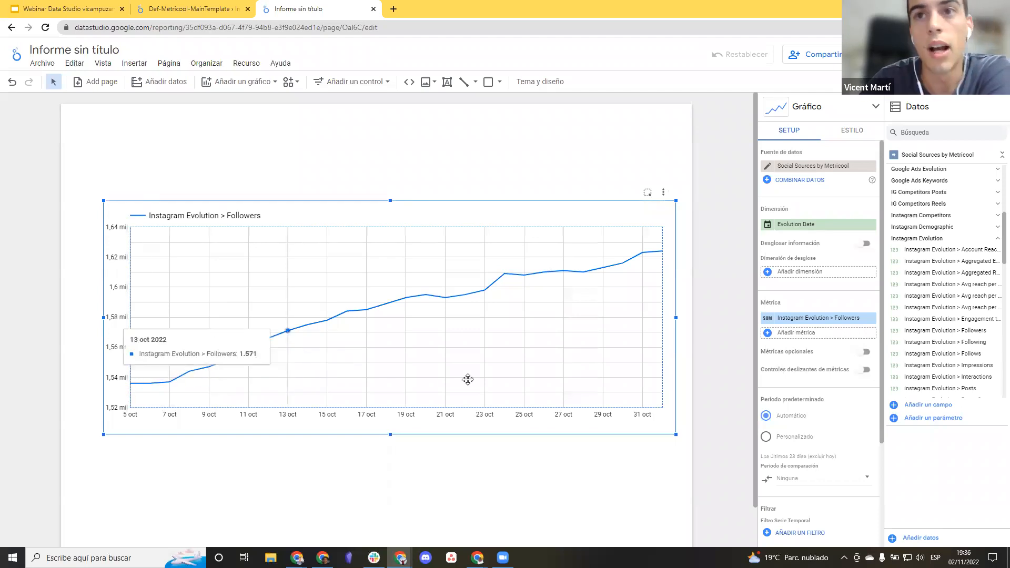
pyautogui.moveTo(661, 252)
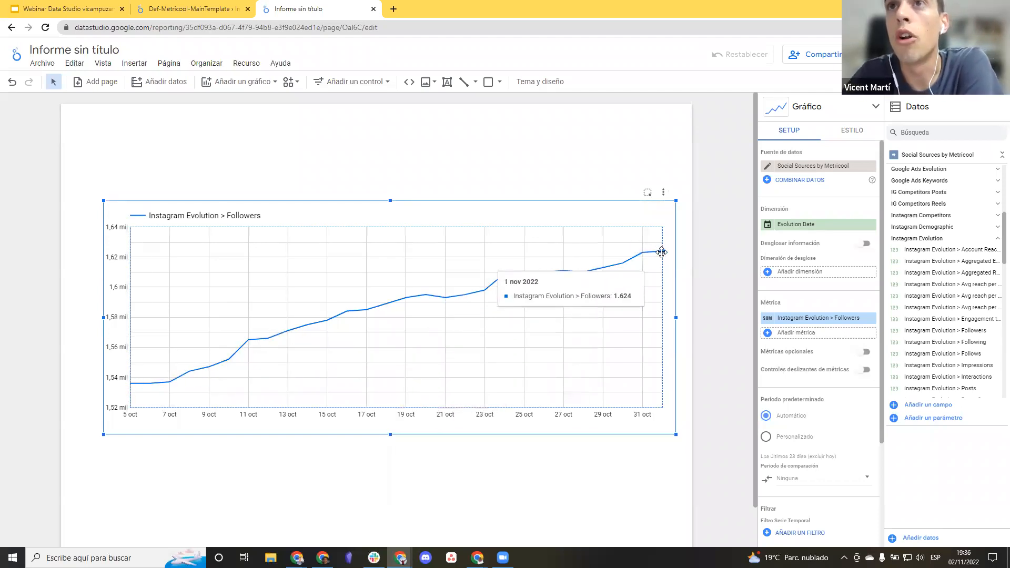
pyautogui.moveTo(474, 272)
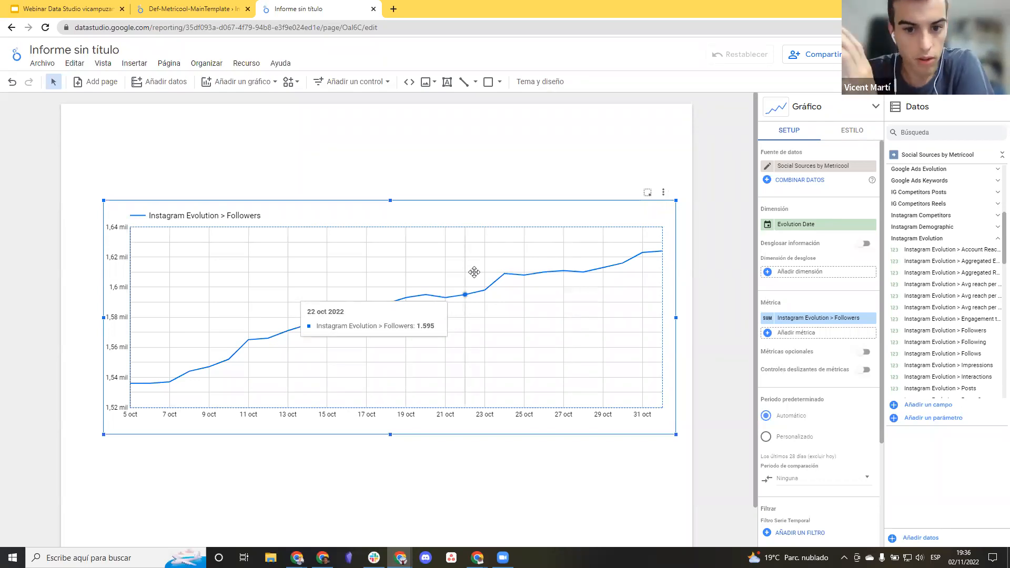
pyautogui.click(490, 135)
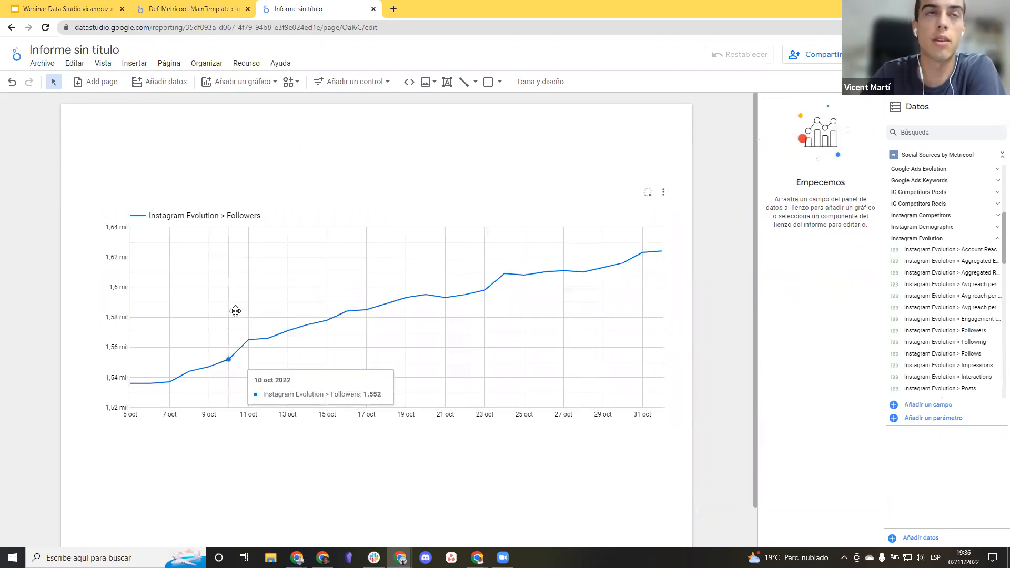
# Add a date range control (Filtro por periodo) in the page's upper-right corner, above the followers chart.
pyautogui.click(373, 82)
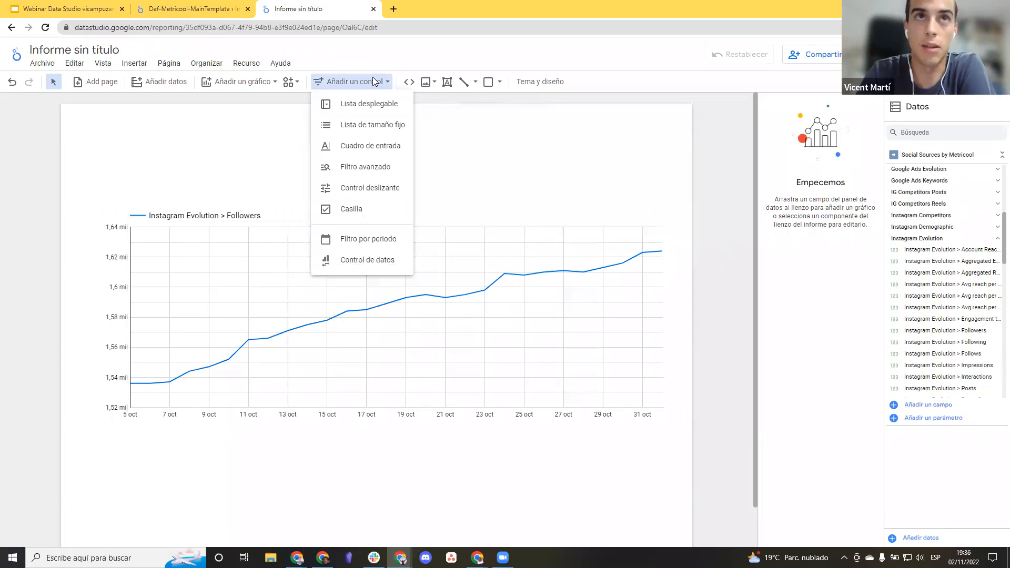
pyautogui.click(397, 240)
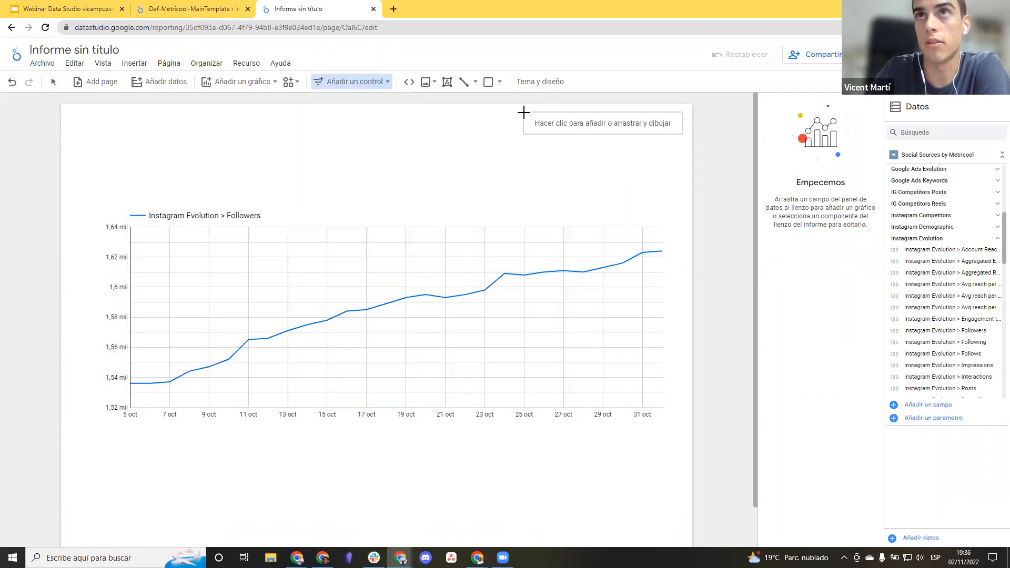
pyautogui.click(524, 113)
pyautogui.click(491, 197)
# Set the date range control to a fixed period from 1 September 2022 to 30 September 2022 and apply it.
pyautogui.click(584, 134)
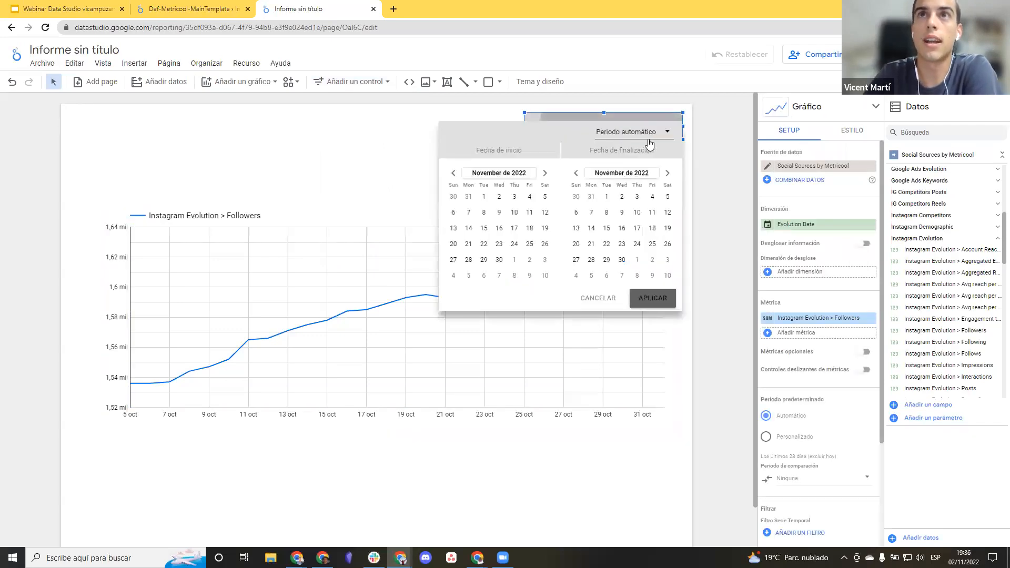
pyautogui.click(453, 173)
pyautogui.click(453, 173)
pyautogui.click(514, 196)
pyautogui.click(576, 173)
pyautogui.click(575, 173)
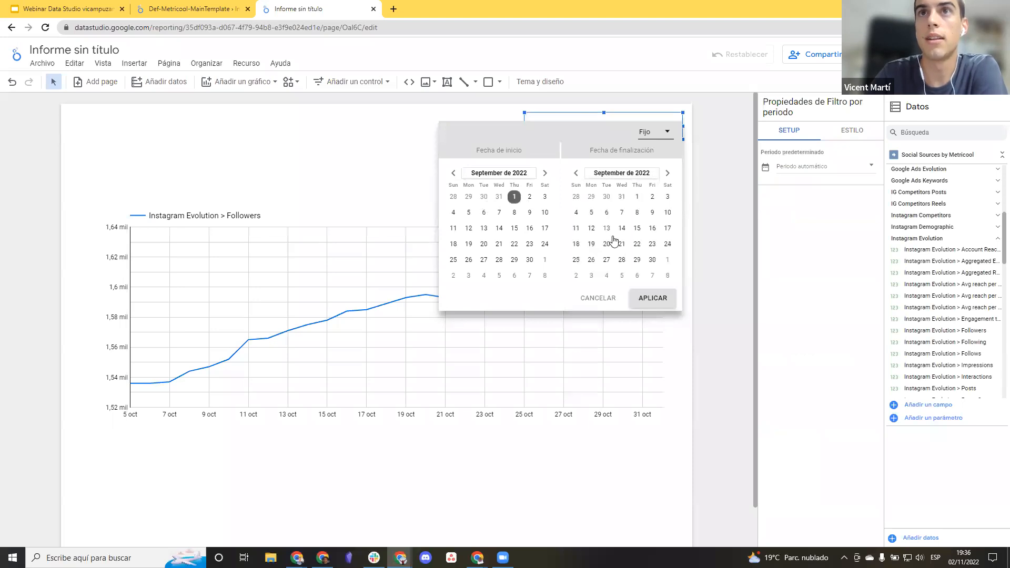
pyautogui.click(652, 260)
pyautogui.click(653, 298)
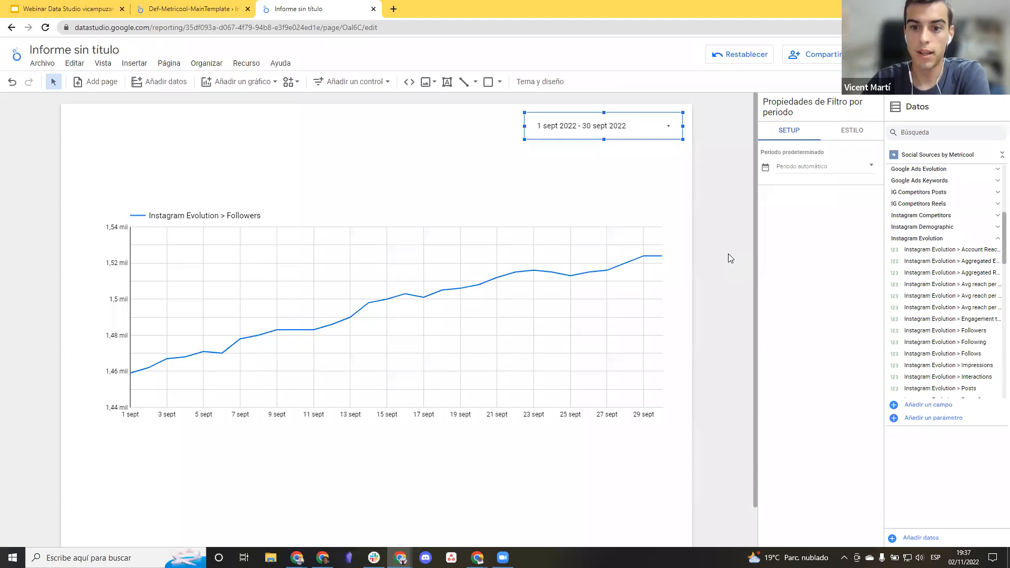
# Move the date range control's start date back to 1 August 2022 and apply the change.
pyautogui.click(678, 134)
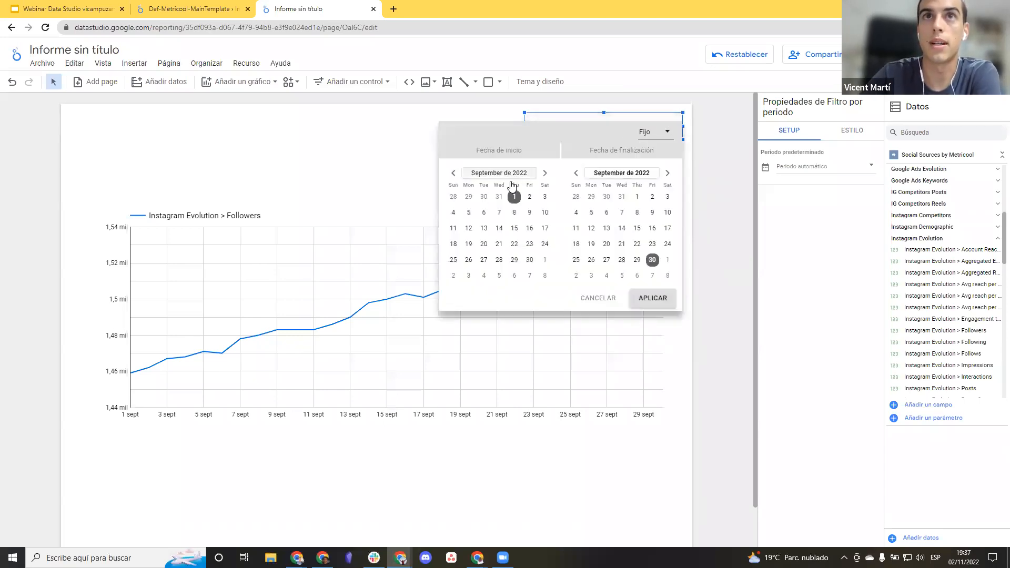
pyautogui.click(453, 172)
pyautogui.click(468, 197)
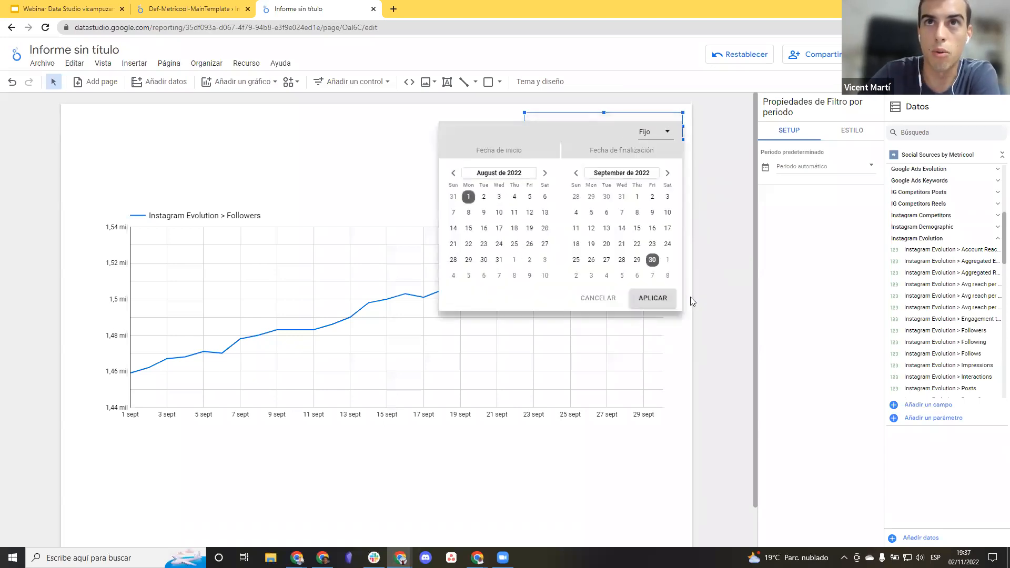
pyautogui.click(661, 299)
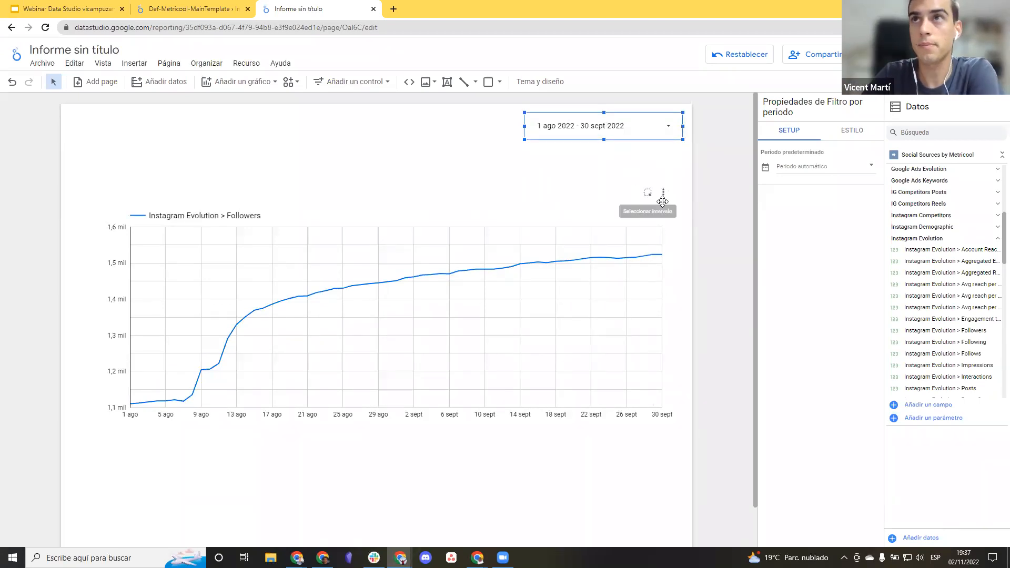
# Return the date range control's start date to 1 September 2022 and apply it.
pyautogui.click(582, 232)
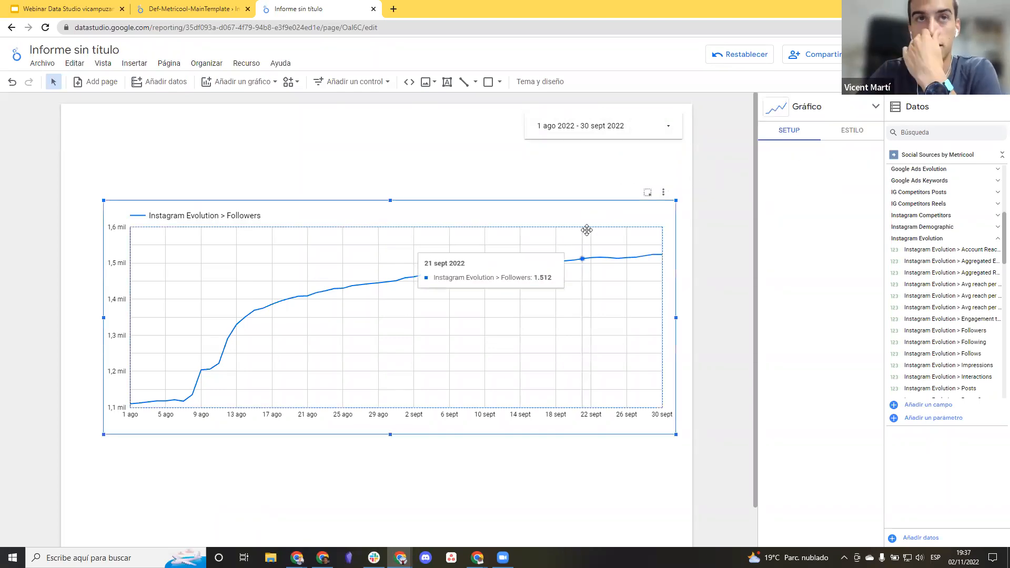
pyautogui.click(674, 124)
pyautogui.click(544, 173)
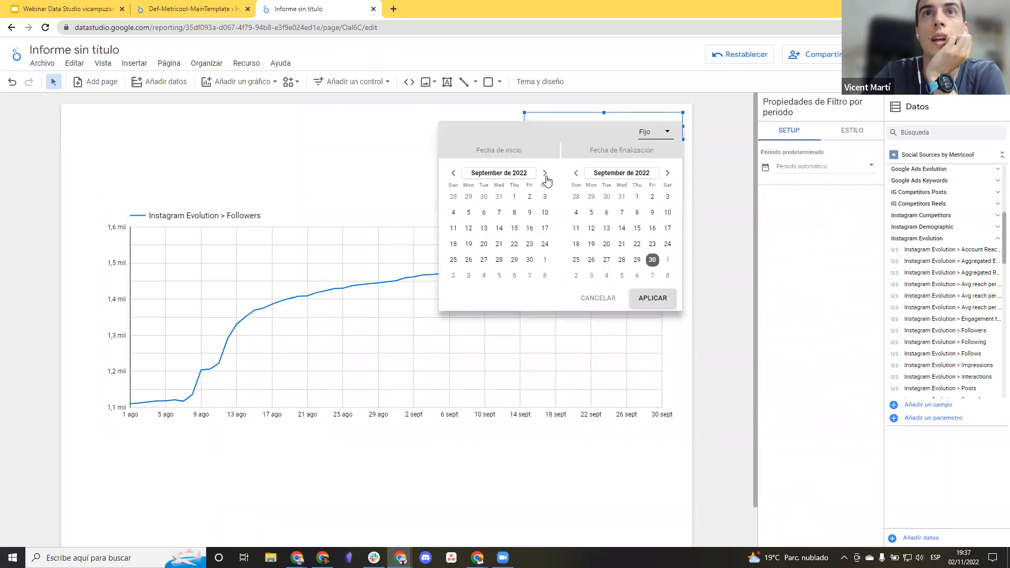
pyautogui.click(514, 197)
pyautogui.click(662, 297)
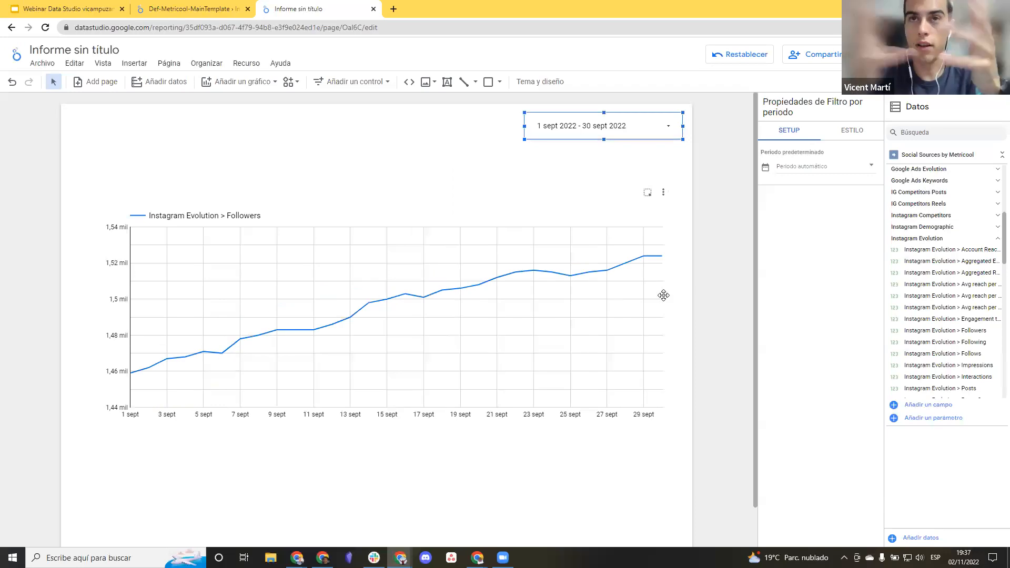
# Try the bar chart type on the Instagram followers chart, and switch it back to a time series.
pyautogui.click(728, 275)
pyautogui.click(619, 299)
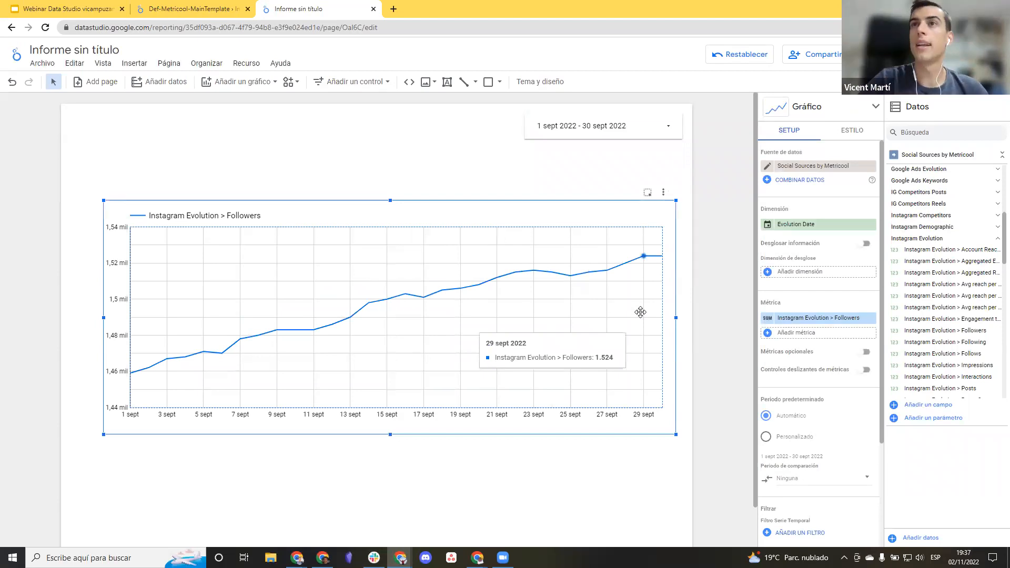
pyautogui.click(874, 105)
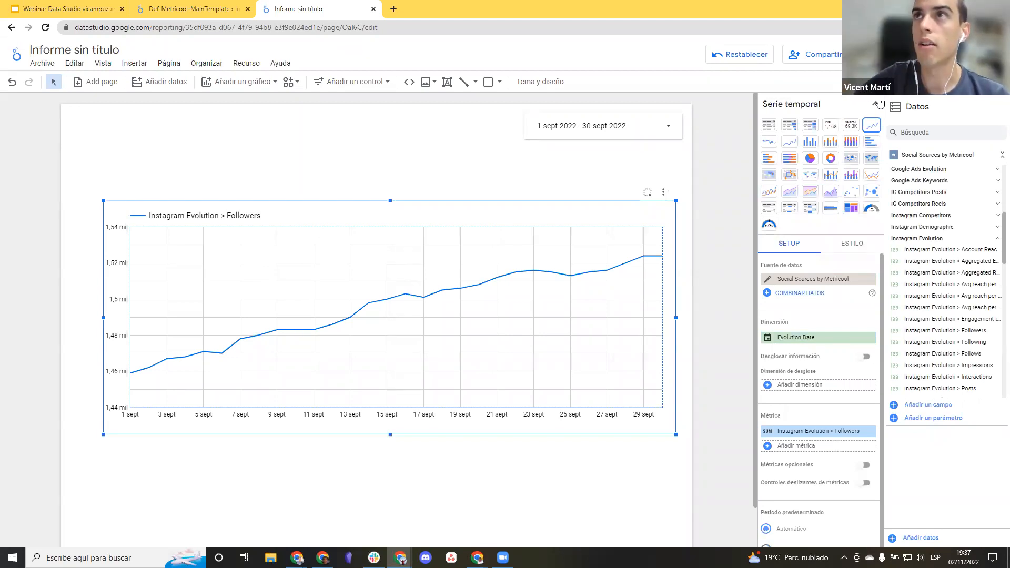
pyautogui.click(810, 143)
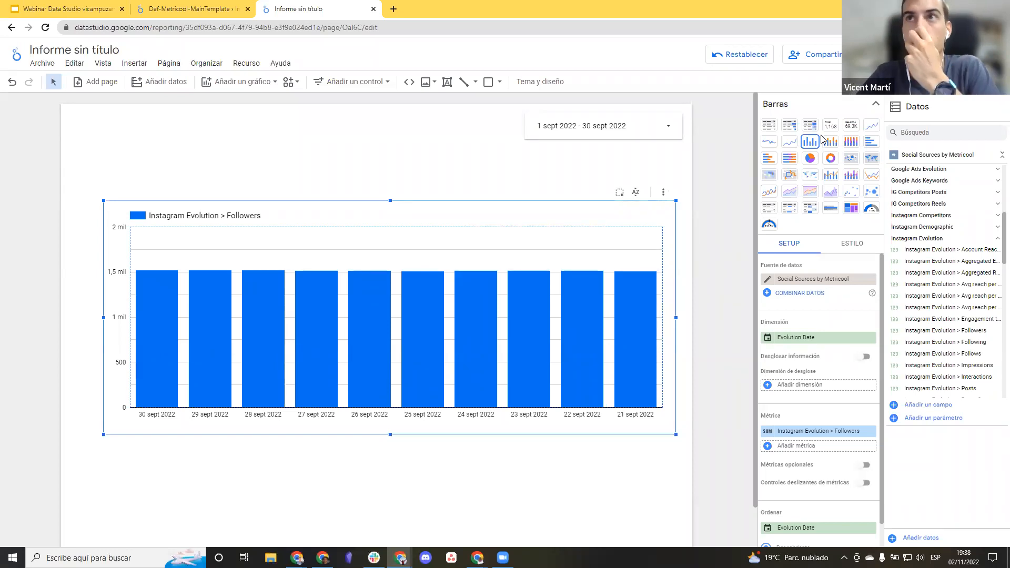
pyautogui.click(869, 126)
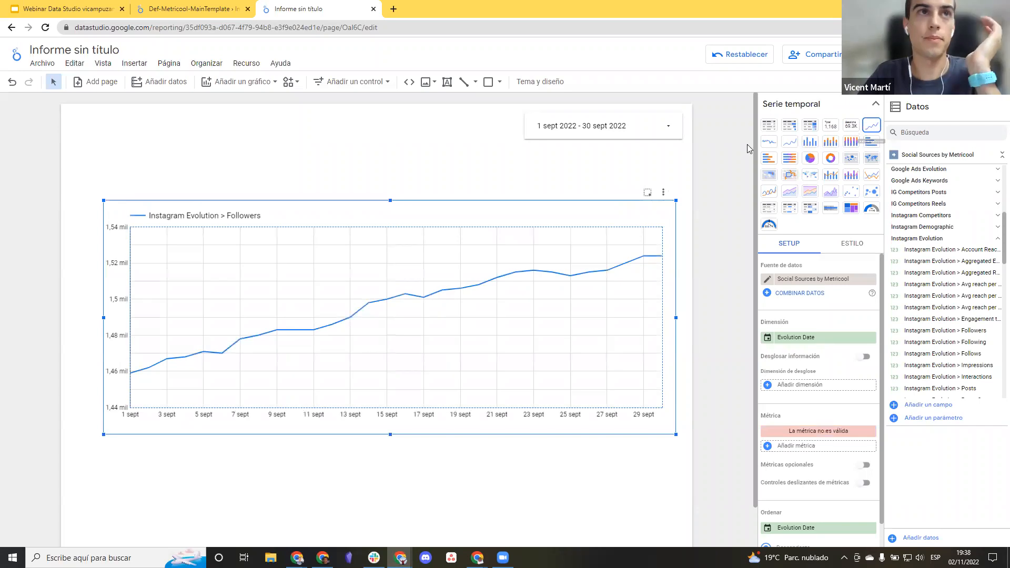
# Move the followers time series chart up closer to the date range control and try reducing its height.
pyautogui.moveTo(435, 207); pyautogui.dragTo(446, 174)
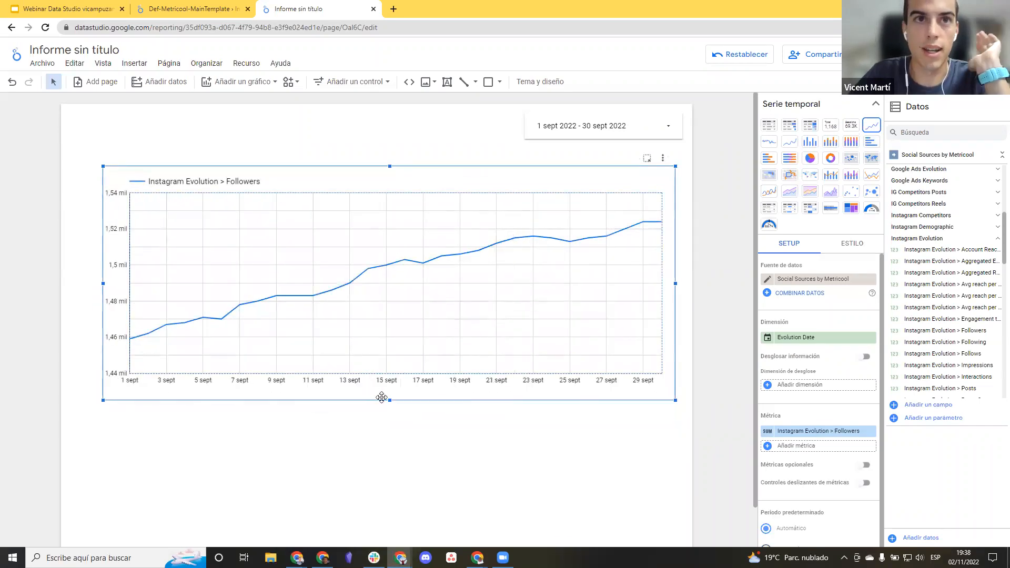
pyautogui.moveTo(390, 401)
pyautogui.mouseDown()
pyautogui.moveTo(392, 342)
pyautogui.moveTo(392, 392)
pyautogui.mouseUp()
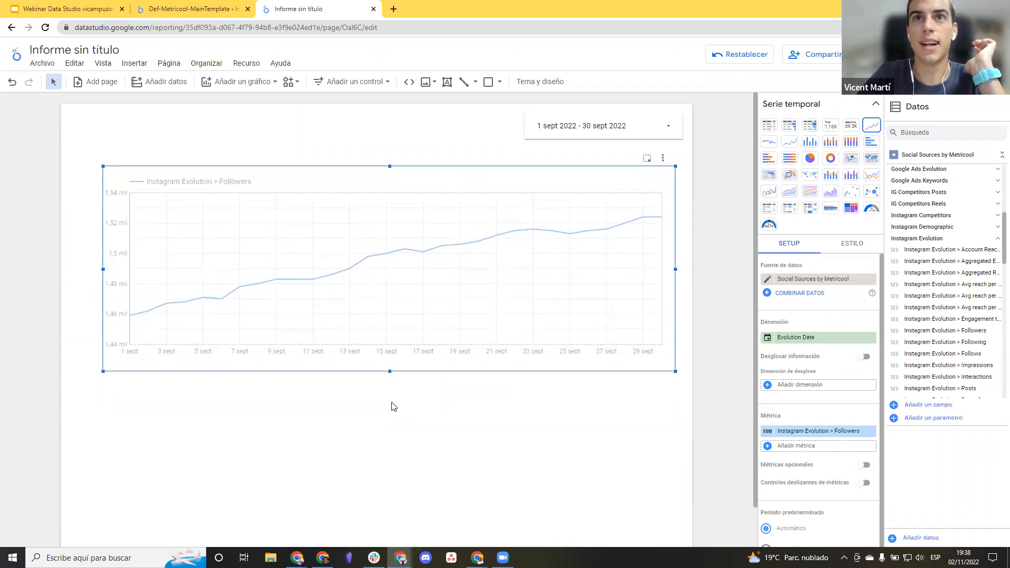
pyautogui.press('Escape')
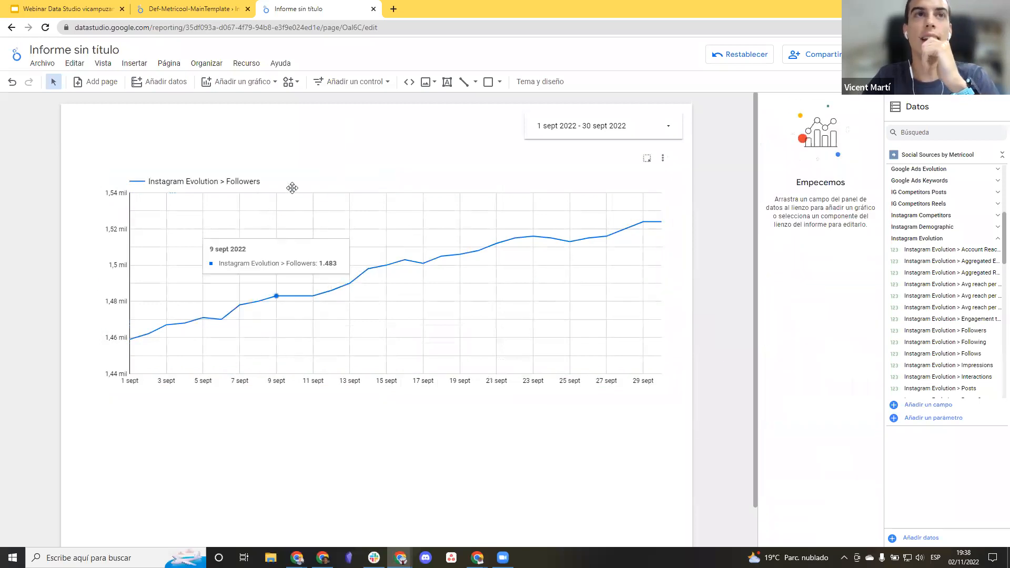
# Insert a table below the followers chart, aligned with its left edge, and widen it to about the chart's full width.
pyautogui.click(227, 82)
pyautogui.click(226, 122)
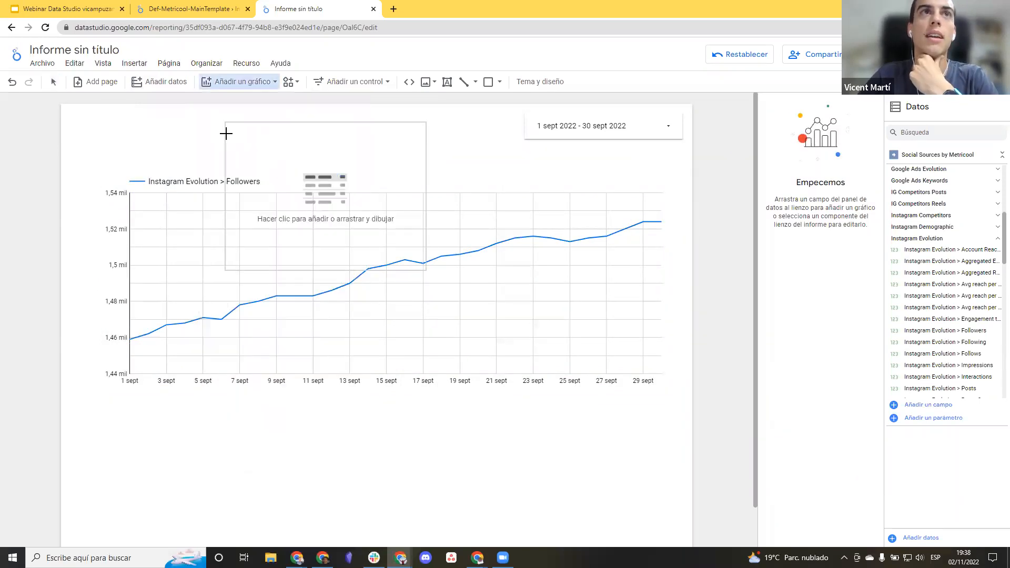
pyautogui.click(101, 402)
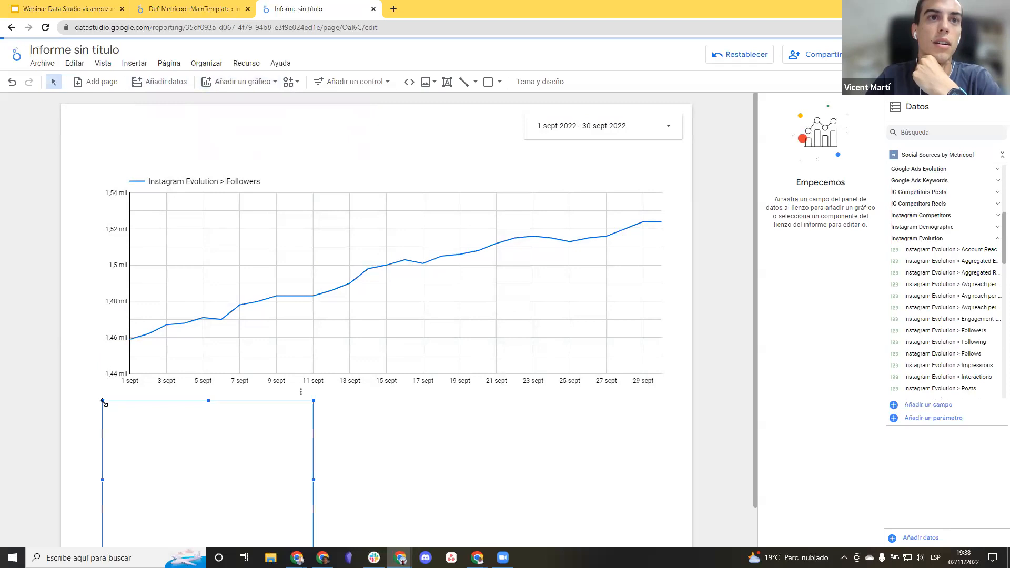
pyautogui.scroll(-1, 462, 428)
pyautogui.moveTo(313, 436); pyautogui.dragTo(668, 437)
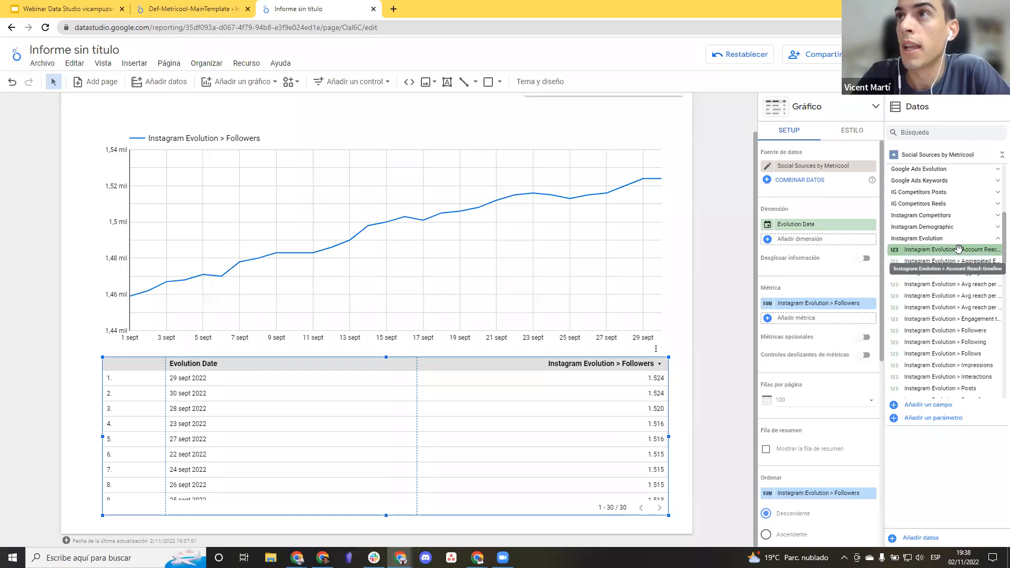
# Replace the table's metric with Instagram Evolution > Posts and look through the table's daily rows.
pyautogui.click(998, 240)
pyautogui.click(997, 240)
pyautogui.scroll(-3, 988, 258)
pyautogui.moveTo(982, 285); pyautogui.dragTo(842, 308)
pyautogui.moveTo(843, 309); pyautogui.dragTo(843, 309)
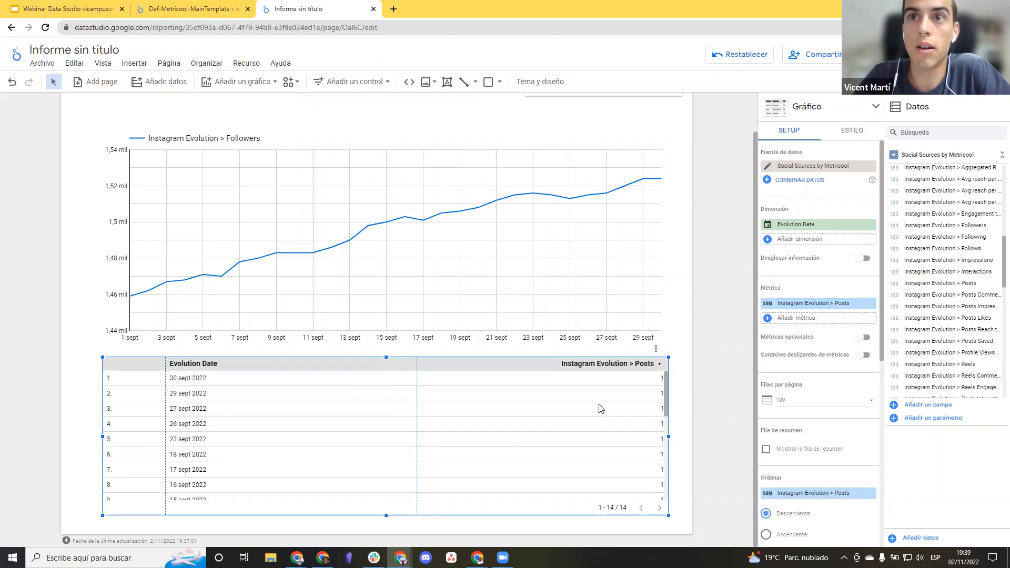
pyautogui.scroll(-3, 459, 417)
pyautogui.scroll(3, 262, 428)
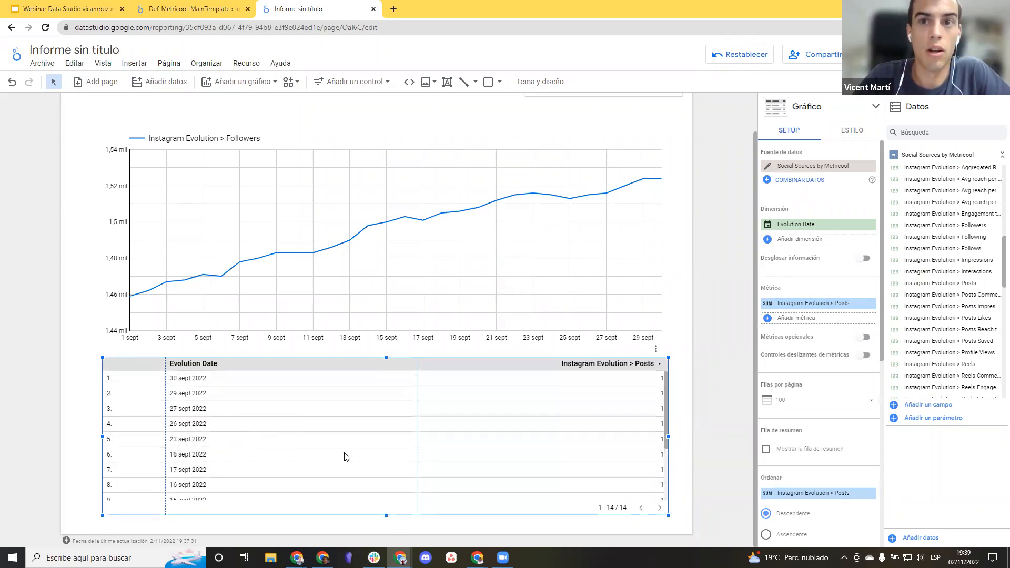
pyautogui.scroll(-3, 323, 450)
pyautogui.scroll(3, 599, 461)
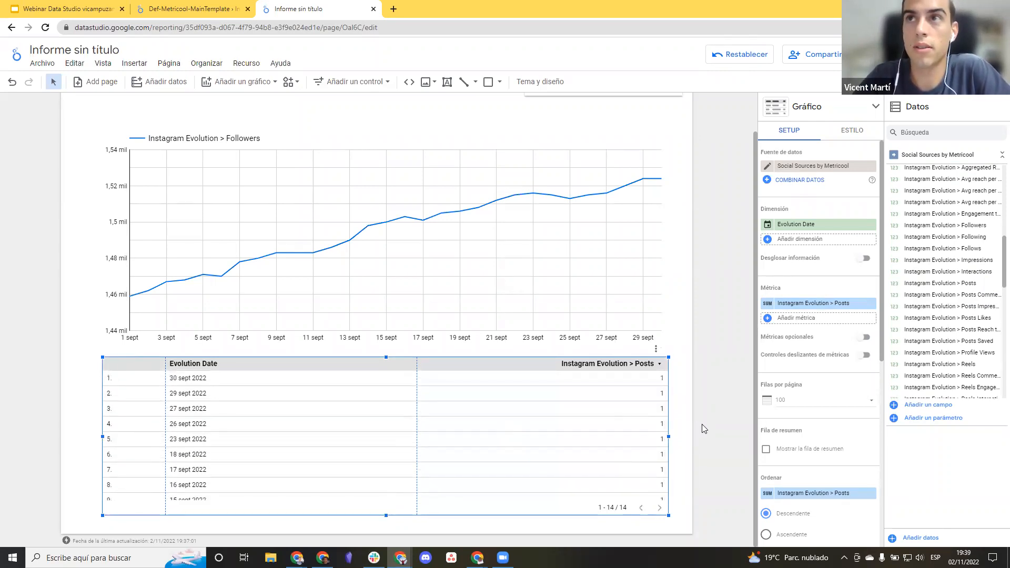
# Browse further down the Instagram Evolution fields and widen the data area to show the full field names.
pyautogui.scroll(-2, 926, 295)
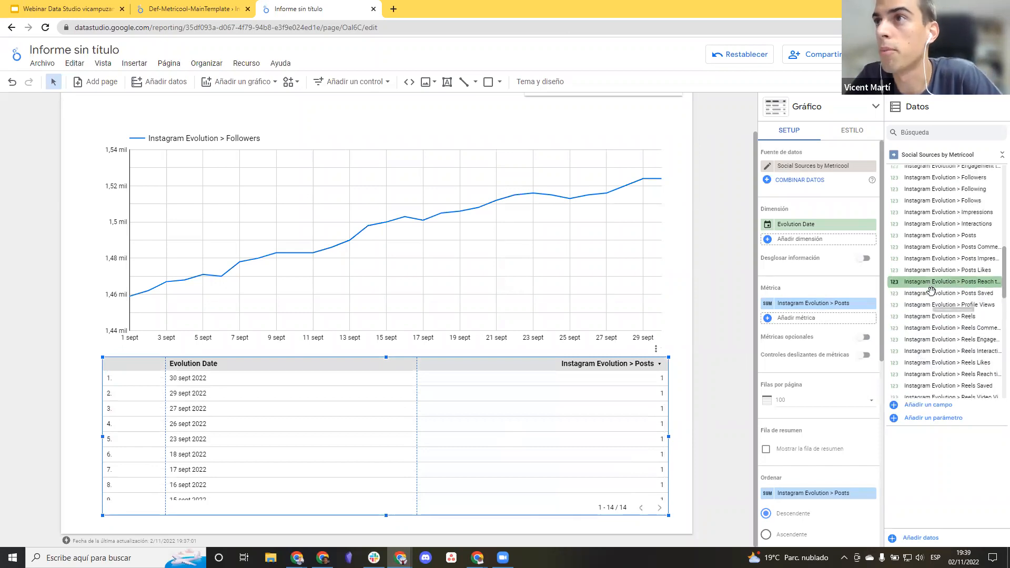
pyautogui.scroll(-2, 926, 289)
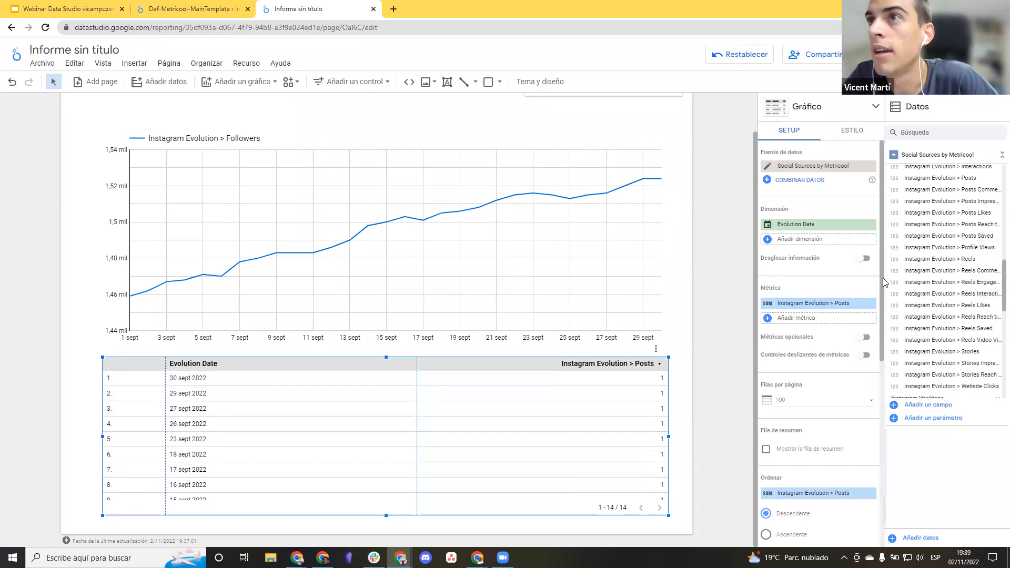
pyautogui.moveTo(886, 276); pyautogui.dragTo(831, 277)
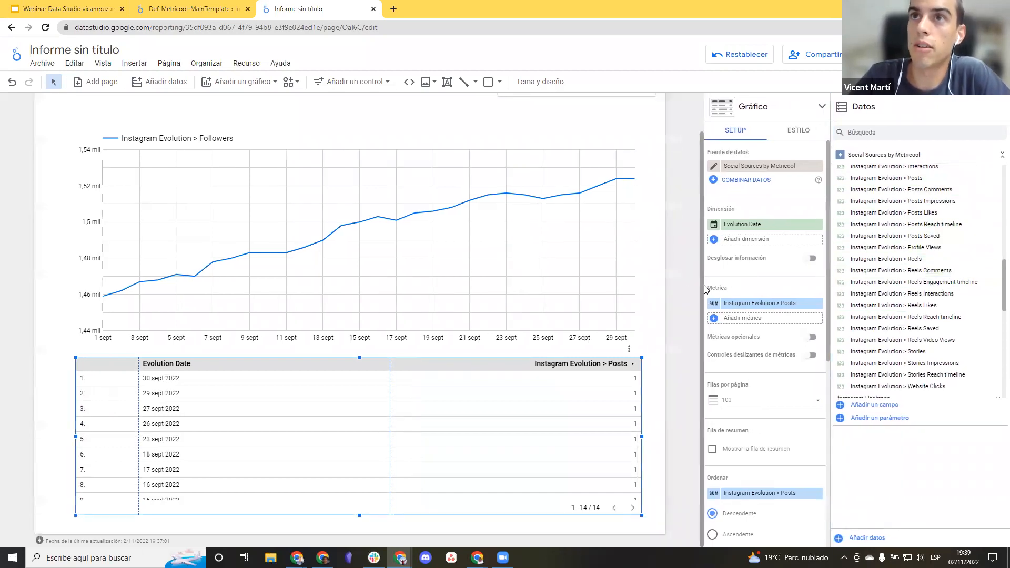
# Search the data fields for "Instagram" and add Instagram Posts > Image as a second dimension of the table.
pyautogui.moveTo(835, 273); pyautogui.dragTo(821, 273)
pyautogui.scroll(4, 876, 224)
pyautogui.click(873, 133)
pyautogui.write('Instagram')
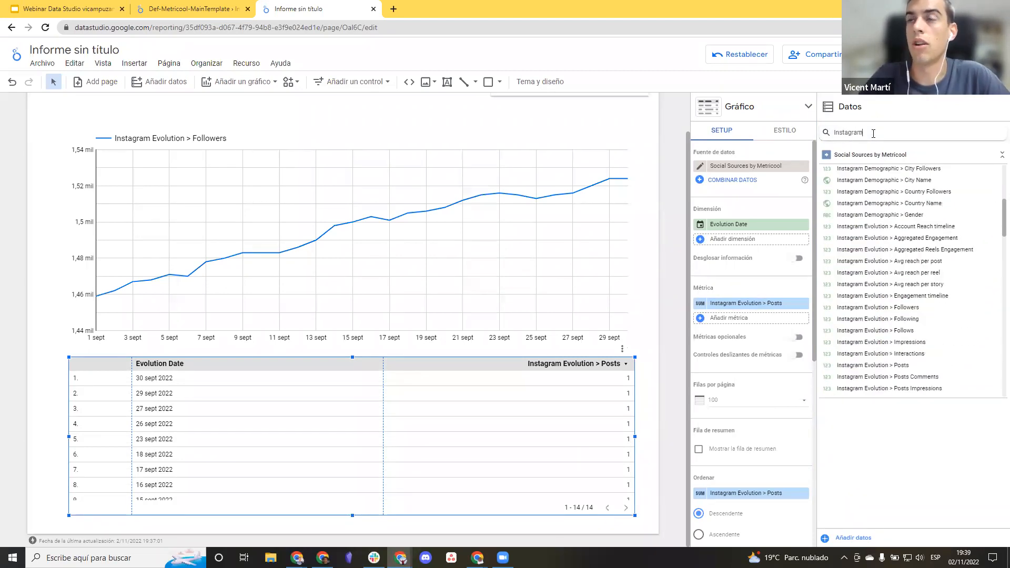
pyautogui.scroll(4, 942, 240)
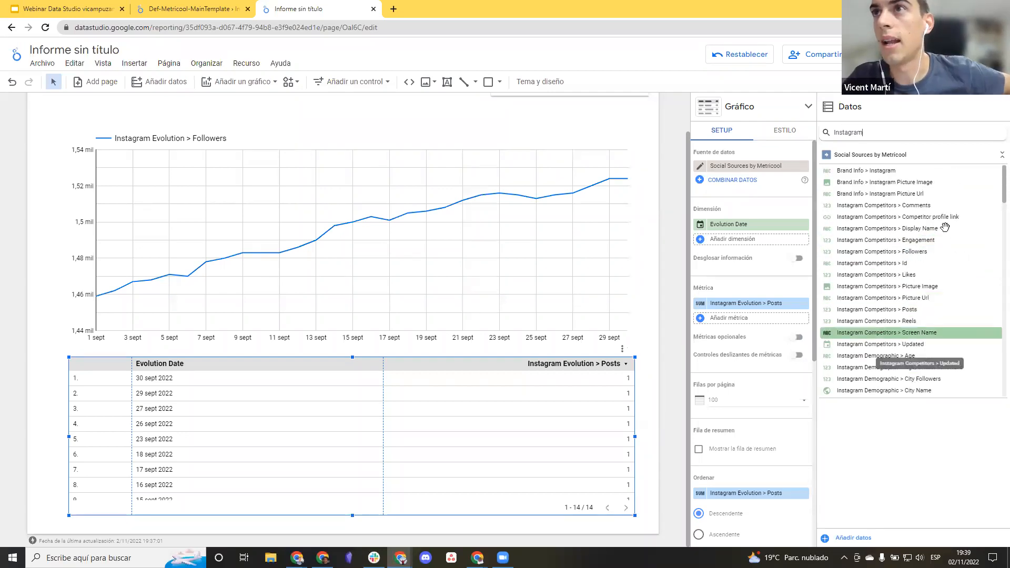
pyautogui.scroll(-4, 935, 273)
pyautogui.scroll(-9, 931, 273)
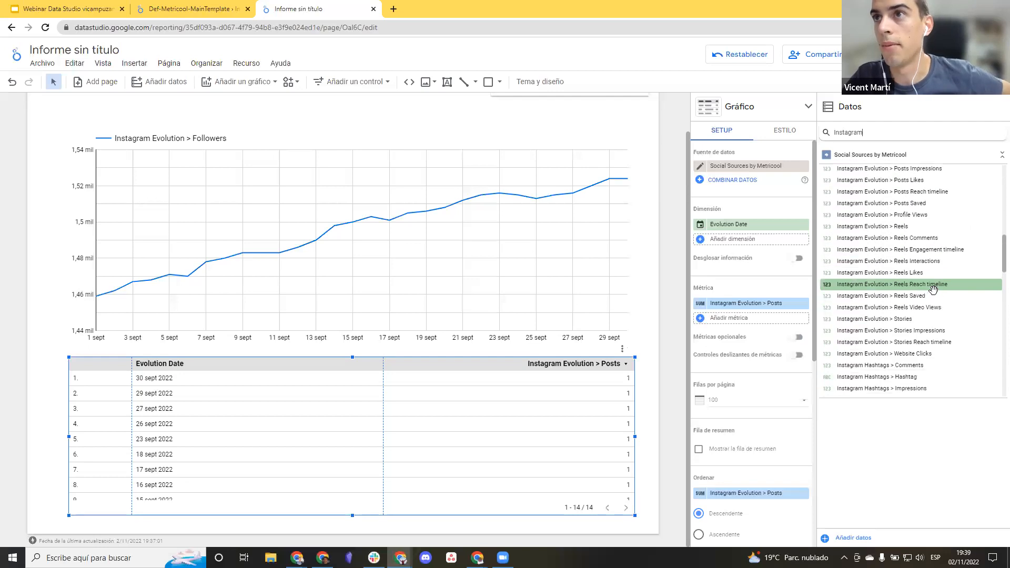
pyautogui.scroll(1, 933, 289)
pyautogui.scroll(1, 934, 290)
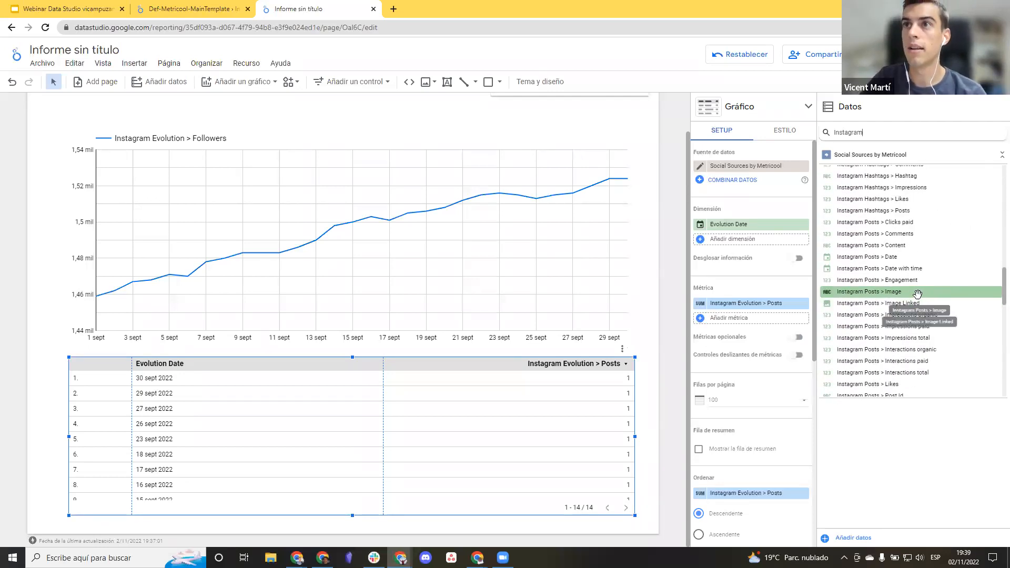
pyautogui.moveTo(879, 301); pyautogui.dragTo(757, 239)
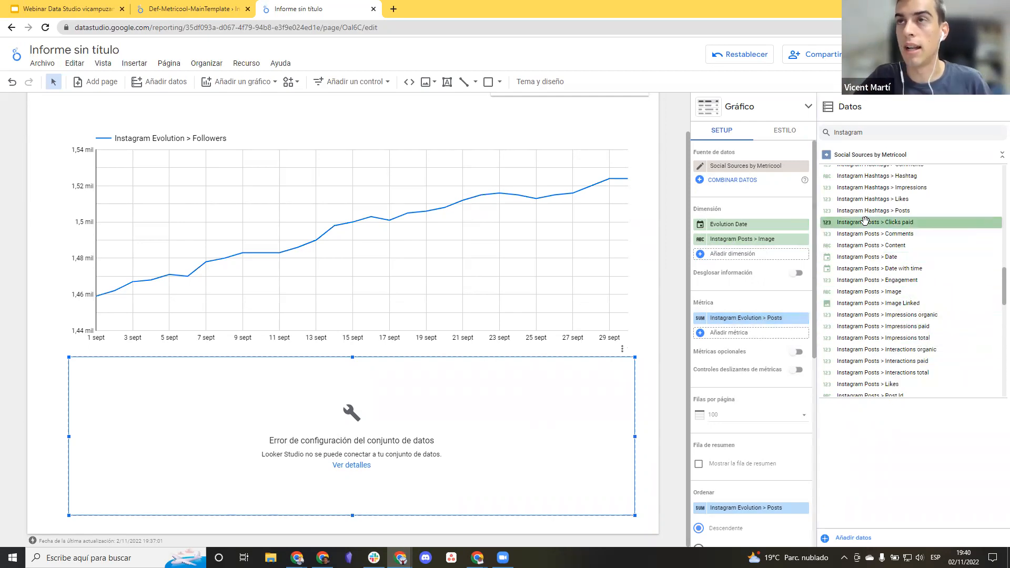
# Replace the table's Instagram Evolution > Posts metric with Instagram Posts > Comments, and add the Instagram Posts > Likes and Saved metrics.
pyautogui.moveTo(867, 234); pyautogui.dragTo(779, 323)
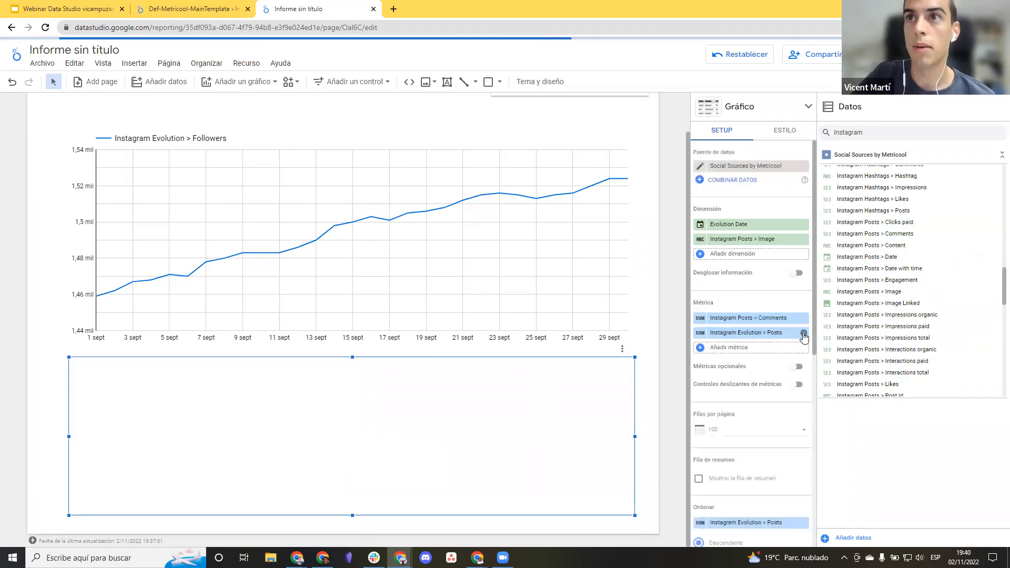
pyautogui.click(803, 333)
pyautogui.scroll(-1, 892, 317)
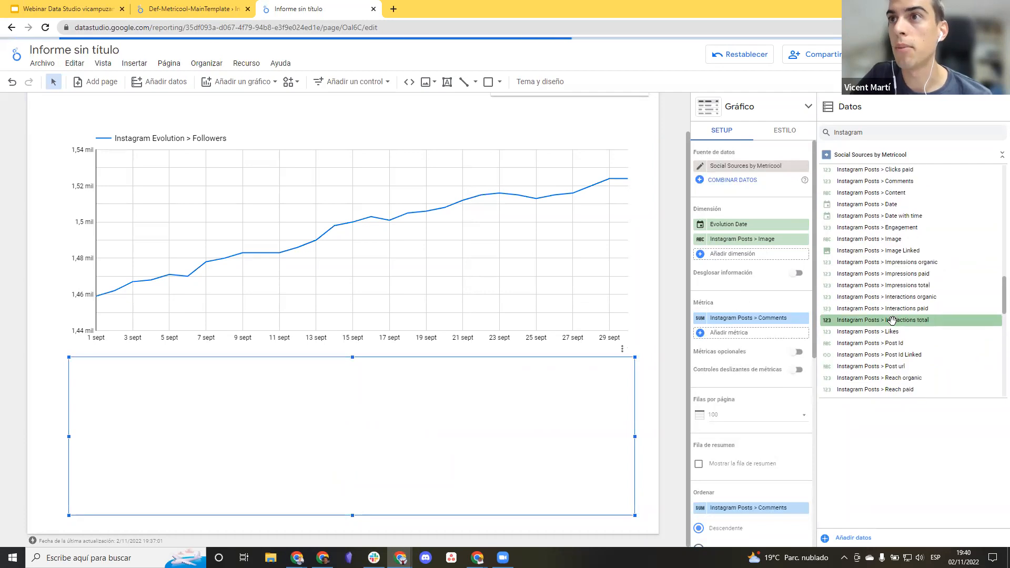
pyautogui.moveTo(892, 331); pyautogui.dragTo(804, 336)
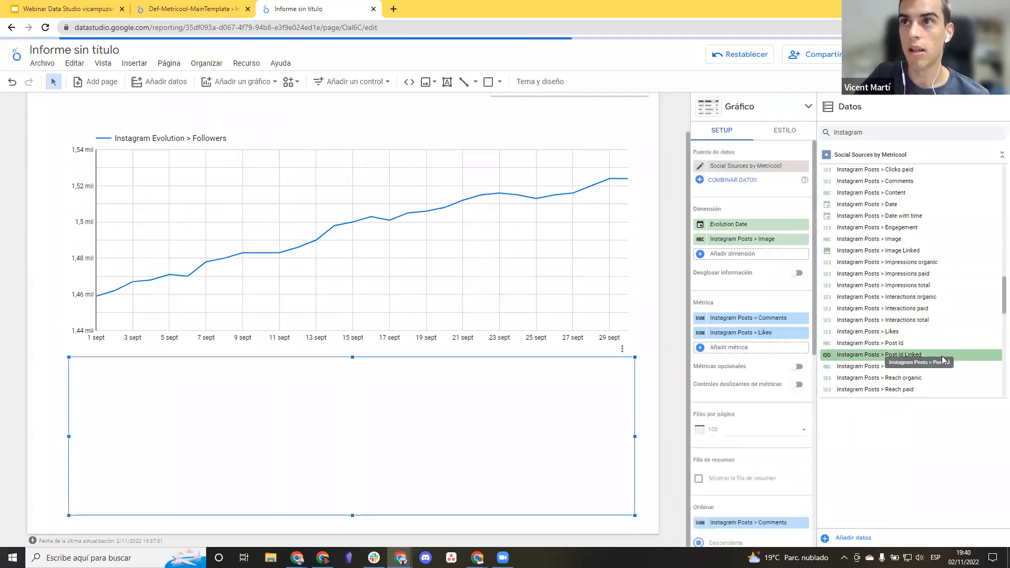
pyautogui.scroll(-1, 957, 352)
pyautogui.scroll(-2, 969, 313)
pyautogui.scroll(2, 969, 314)
pyautogui.moveTo(936, 348); pyautogui.dragTo(789, 348)
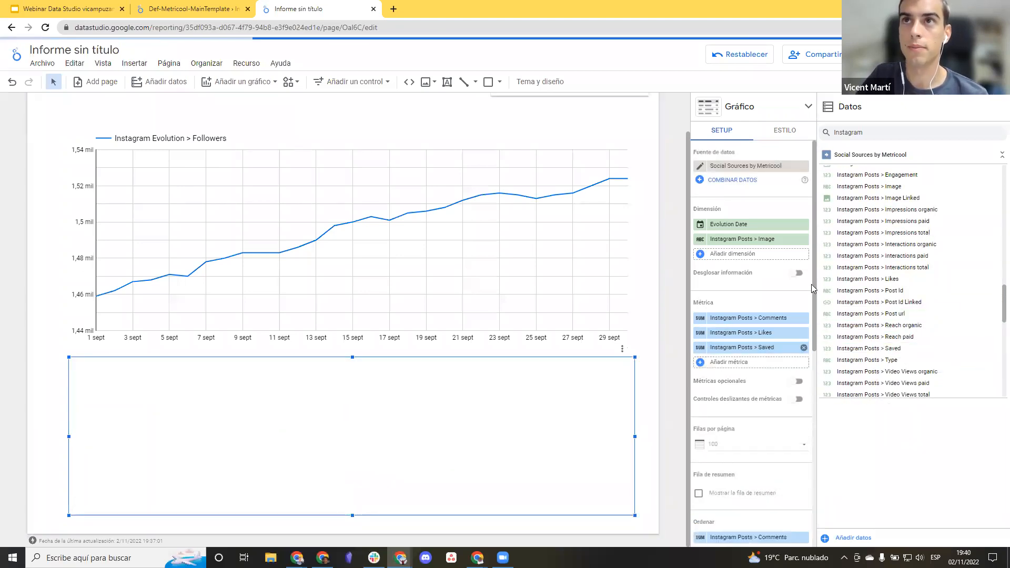
# Remove the Evolution Date dimension from the table and narrow the row-number and Instagram Posts > Image columns.
pyautogui.click(803, 224)
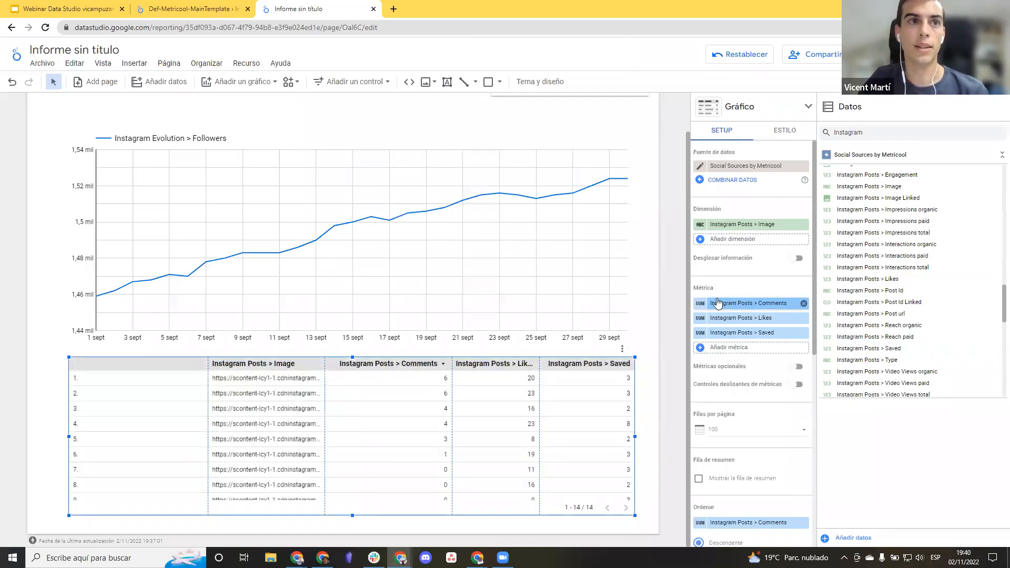
pyautogui.moveTo(128, 401); pyautogui.dragTo(102, 401)
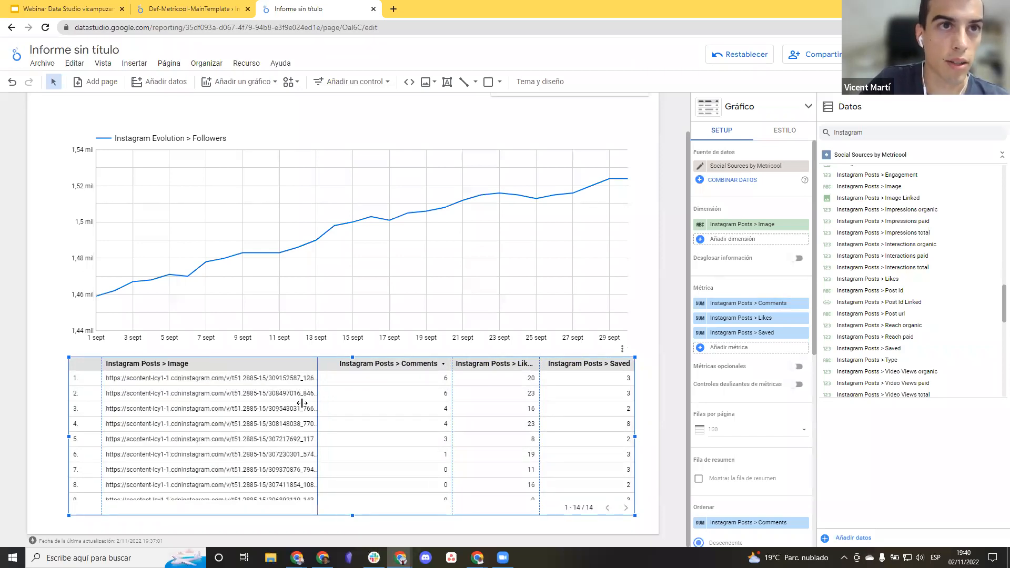
pyautogui.moveTo(302, 403); pyautogui.dragTo(269, 403)
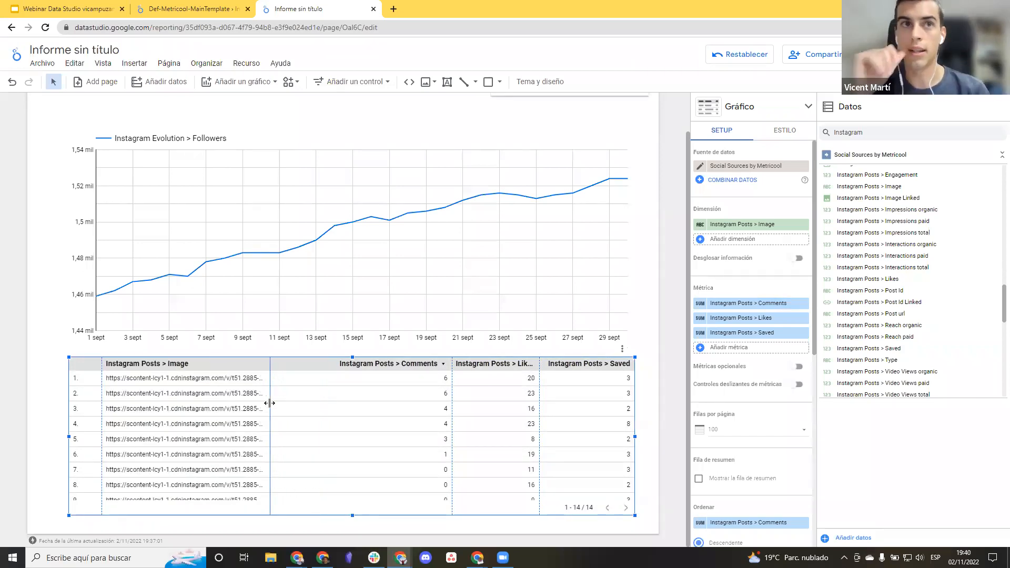
# Add Instagram Posts > Image Linked as a table dimension and size its column so the post thumbnails stay small.
pyautogui.scroll(1, 932, 253)
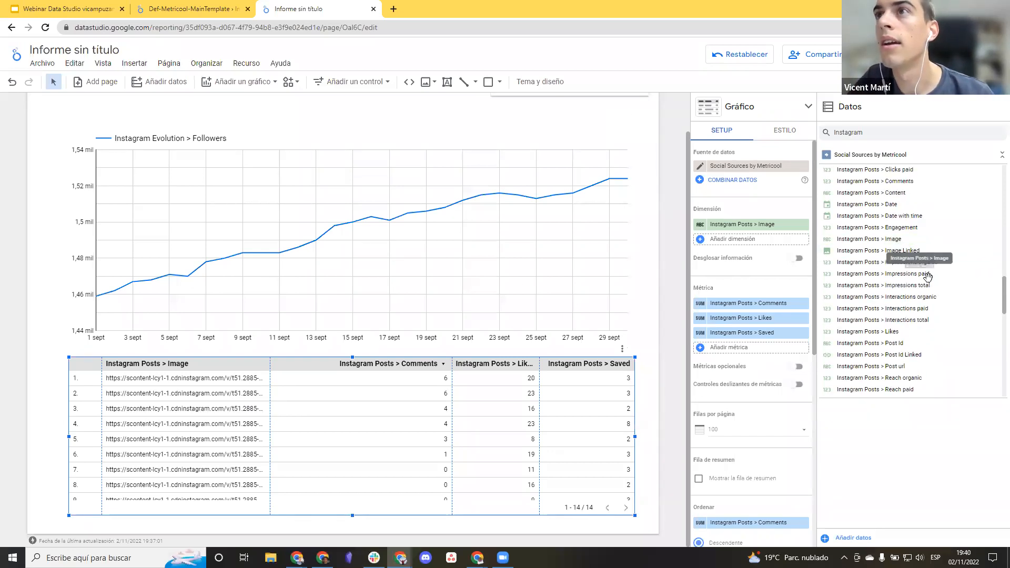
pyautogui.moveTo(842, 266); pyautogui.dragTo(759, 245)
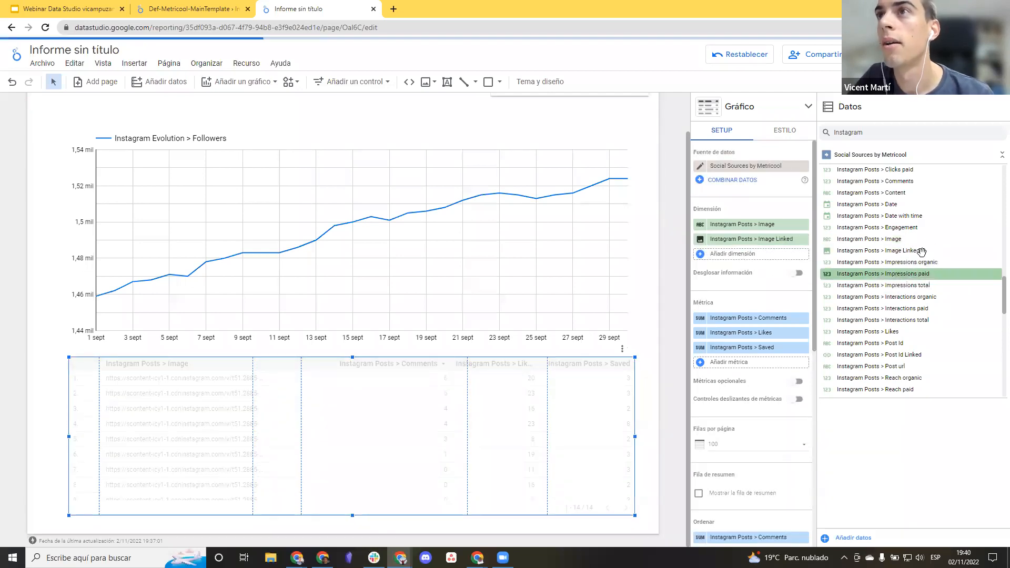
pyautogui.scroll(2, 927, 268)
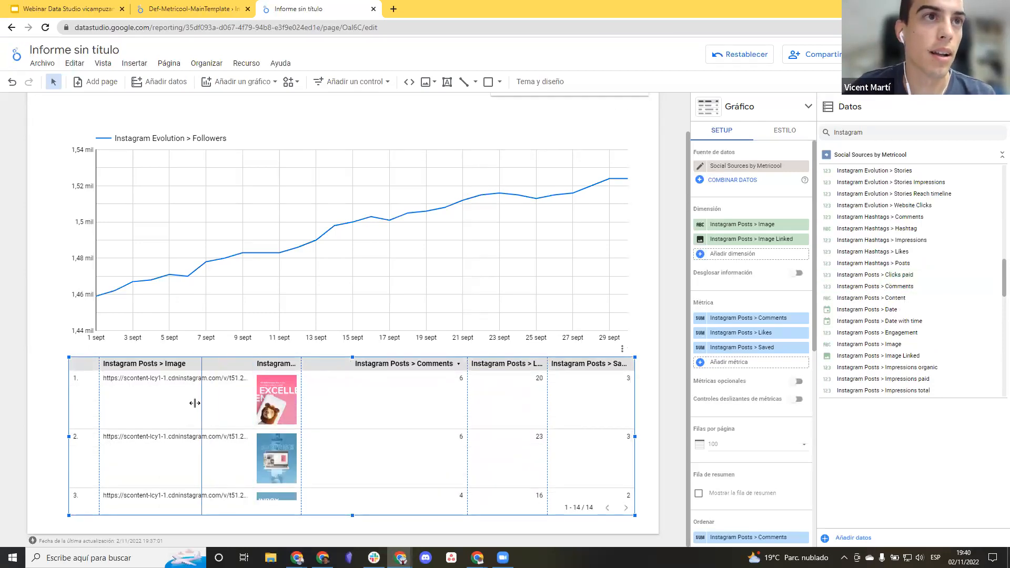
pyautogui.moveTo(185, 402); pyautogui.dragTo(185, 402)
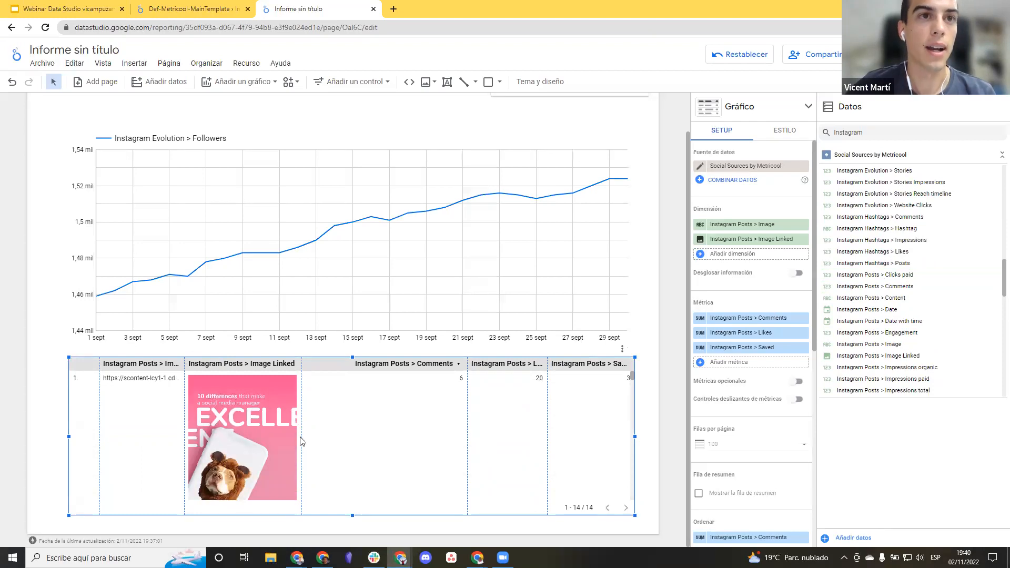
pyautogui.moveTo(301, 435); pyautogui.dragTo(305, 435)
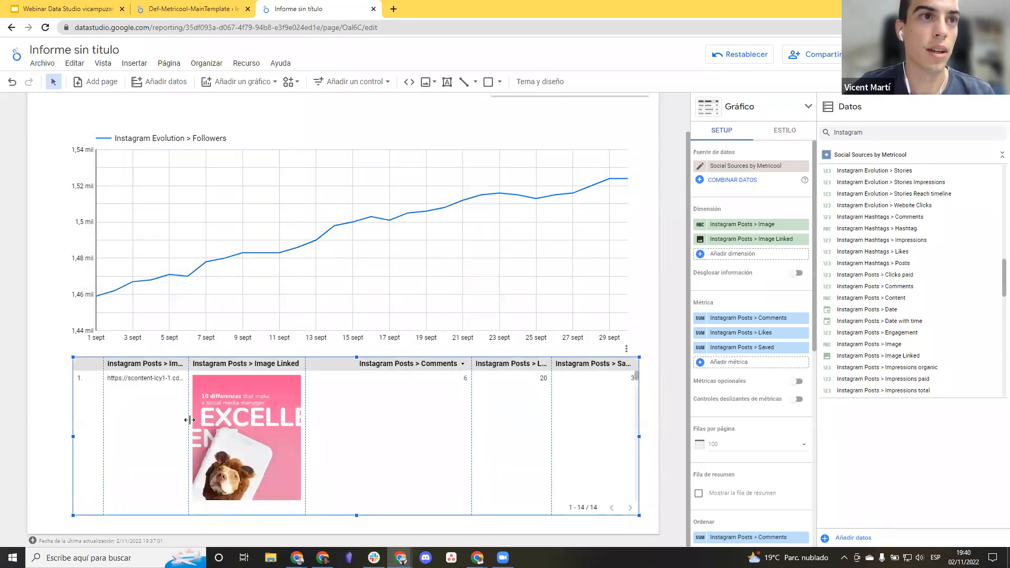
pyautogui.moveTo(243, 420); pyautogui.dragTo(242, 419)
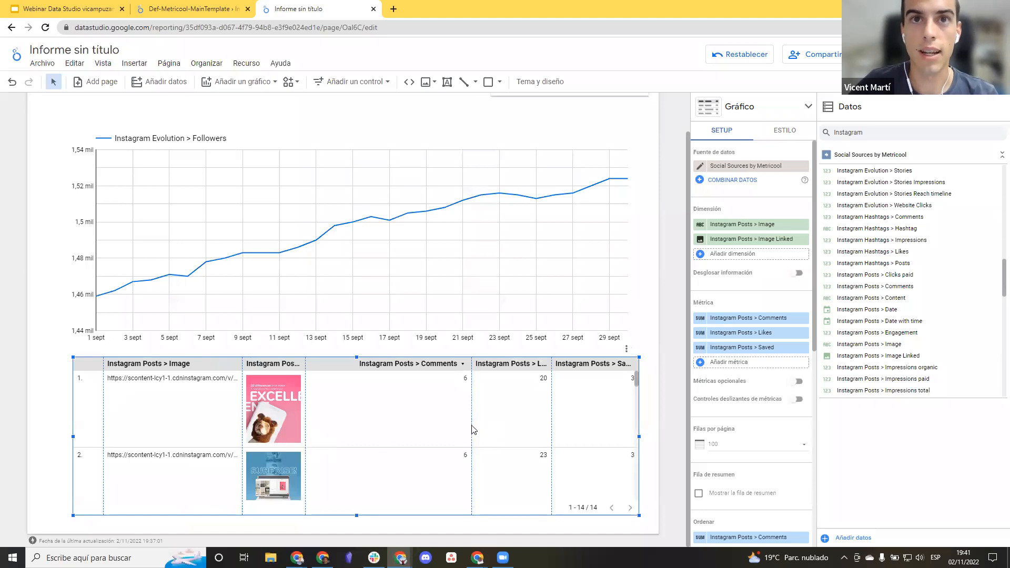
# Adjust the Comments, Likes and Saved column widths to fit their headers, and look through the table's posts.
pyautogui.moveTo(464, 425); pyautogui.dragTo(435, 424)
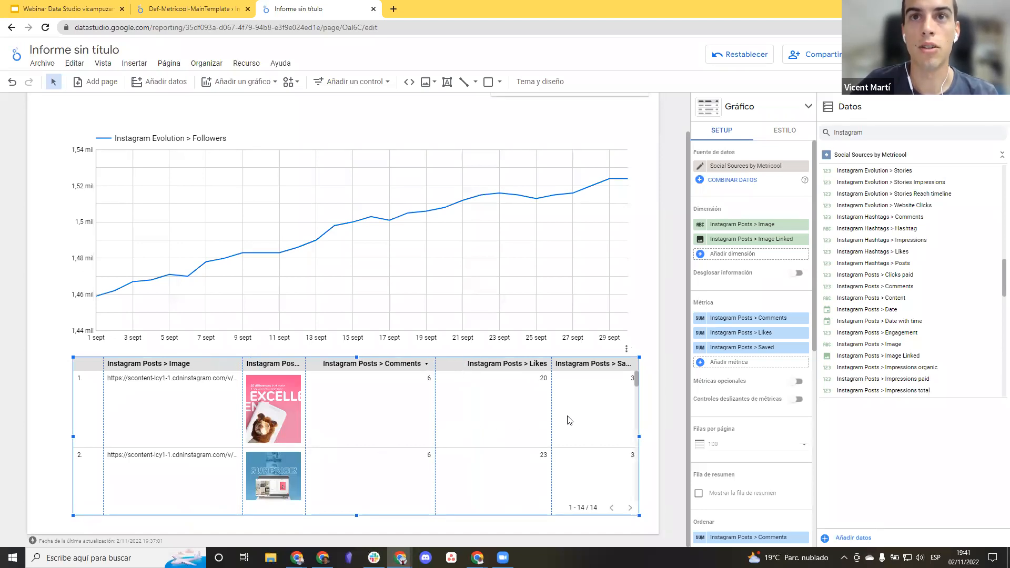
pyautogui.moveTo(534, 417); pyautogui.dragTo(534, 418)
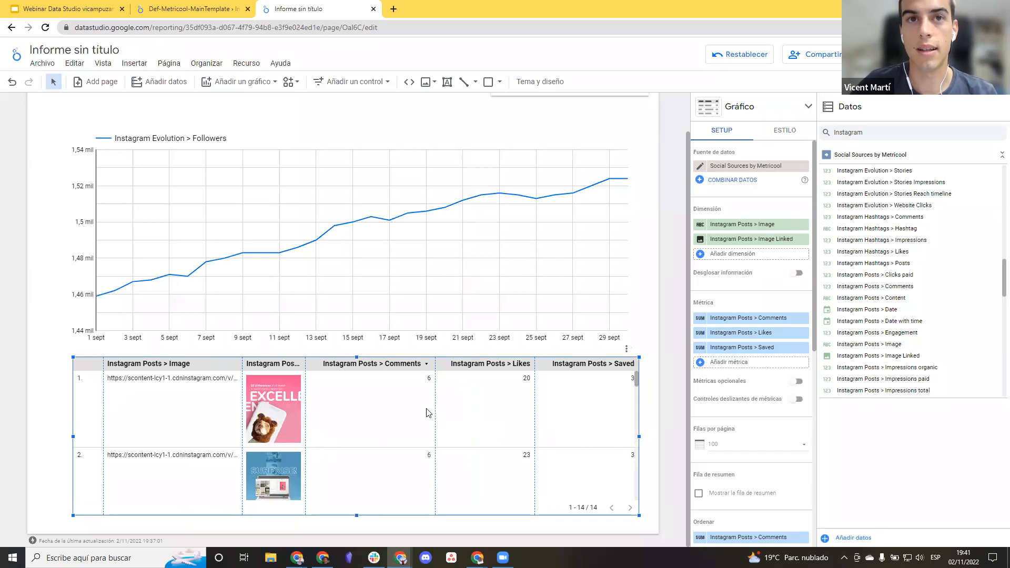
pyautogui.moveTo(433, 408); pyautogui.dragTo(433, 408)
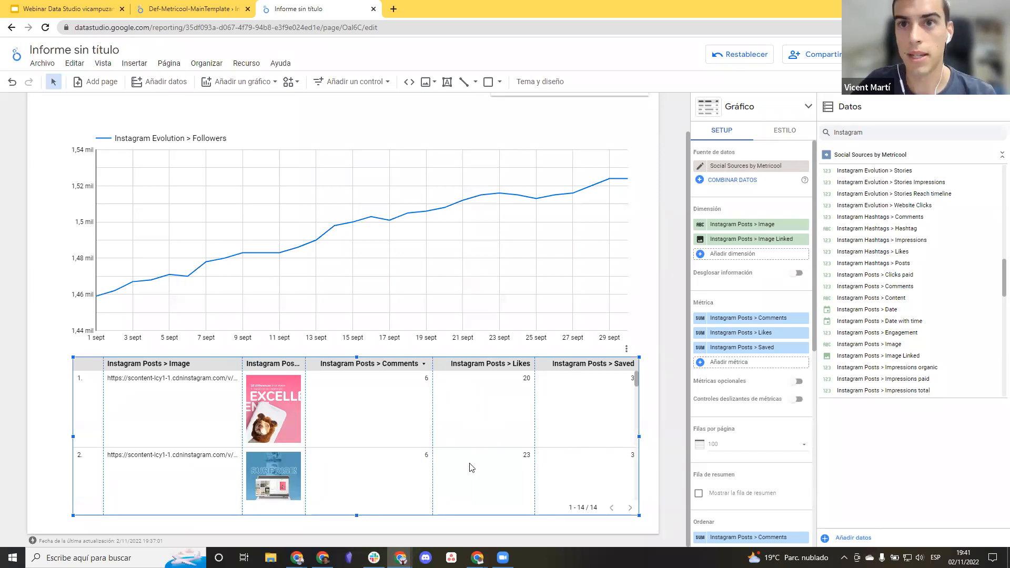
pyautogui.scroll(-5, 470, 467)
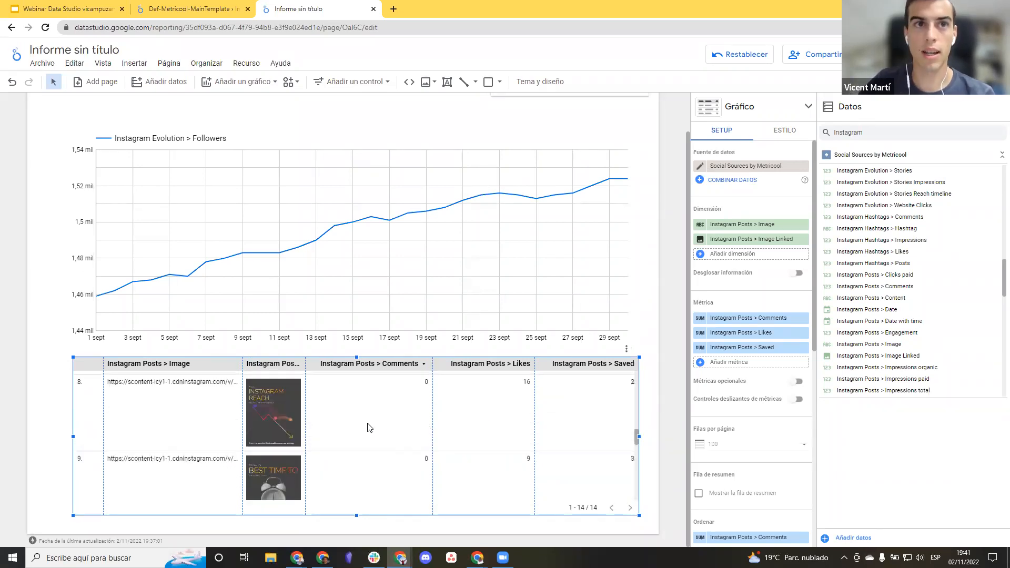
pyautogui.scroll(-10, 331, 431)
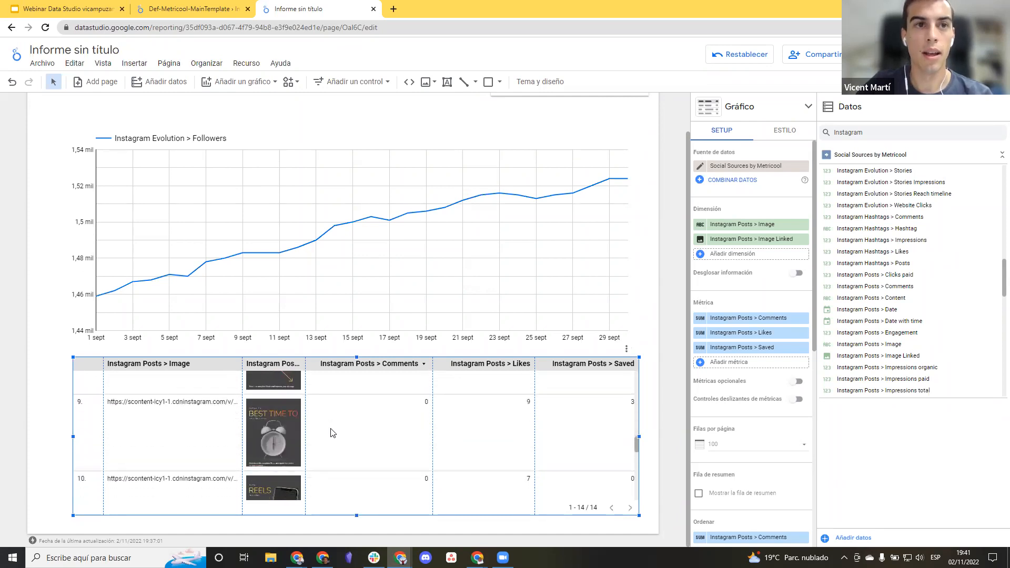
pyautogui.scroll(8, 331, 432)
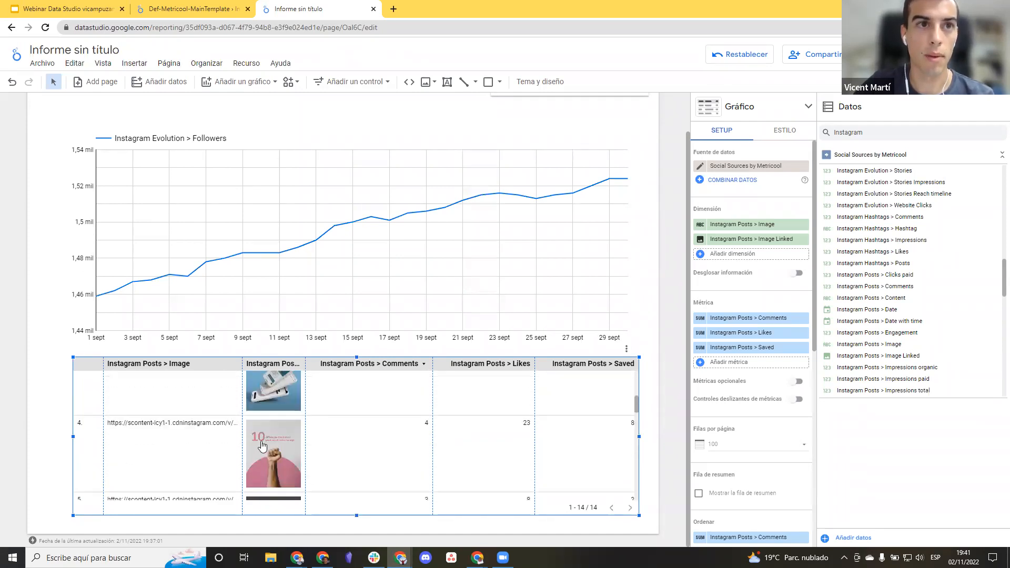
pyautogui.scroll(6, 336, 424)
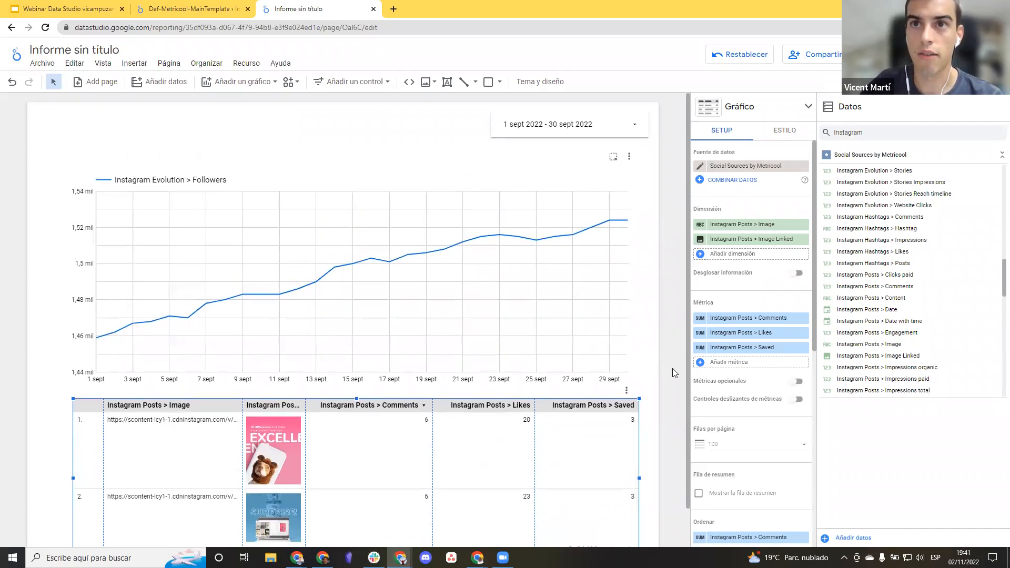
# Add Instagram Posts > Date with time as a table dimension and remove the Instagram Posts > Image dimension.
pyautogui.scroll(-1, 672, 368)
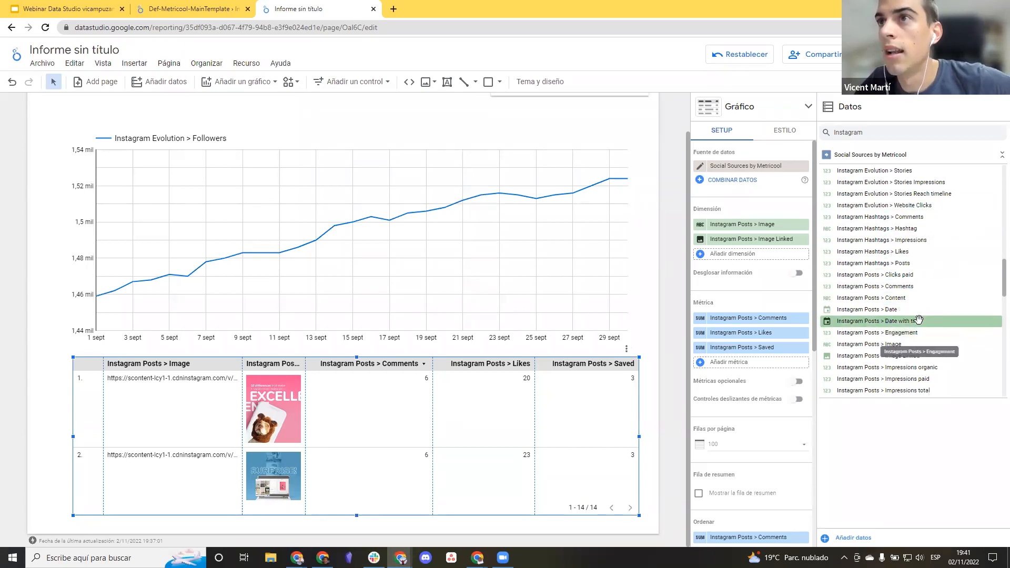
pyautogui.moveTo(904, 319); pyautogui.dragTo(739, 322)
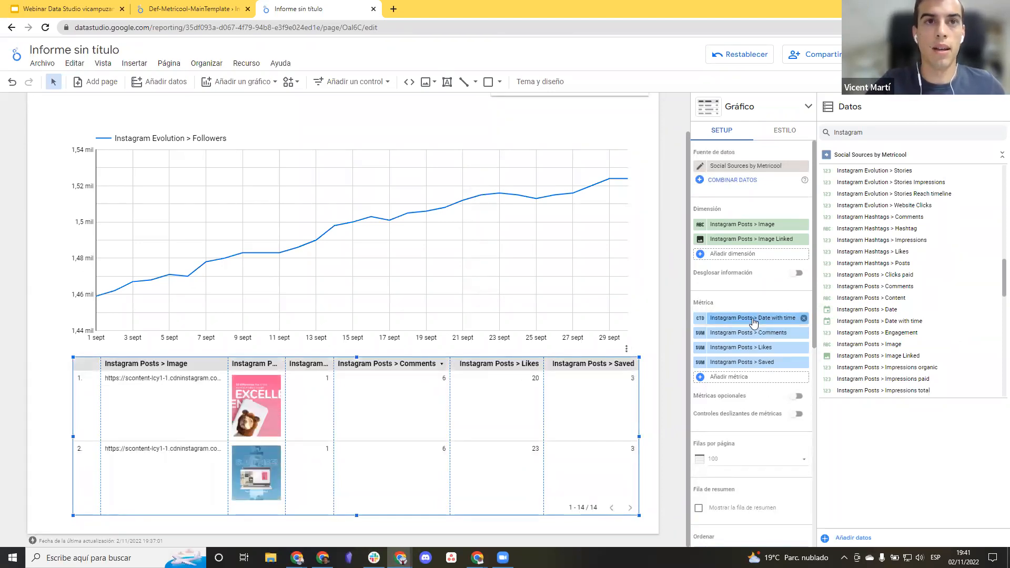
pyautogui.moveTo(753, 322); pyautogui.dragTo(752, 254)
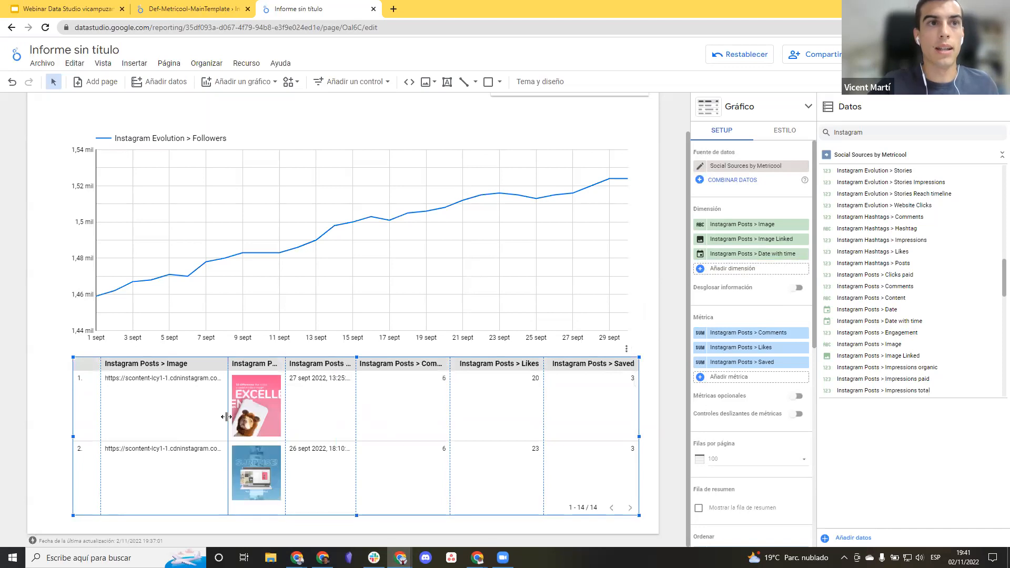
pyautogui.moveTo(148, 418); pyautogui.dragTo(148, 417)
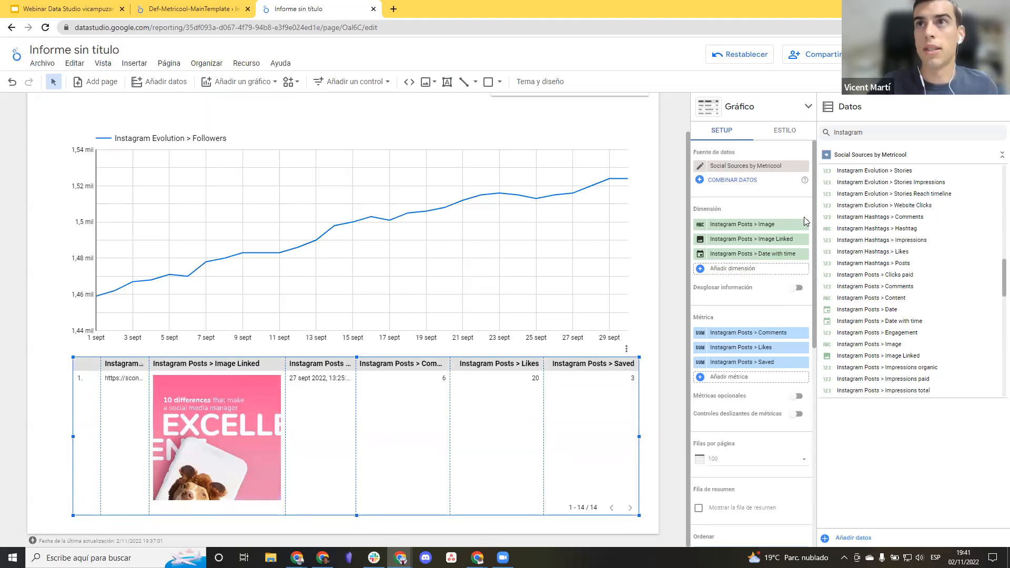
pyautogui.click(804, 225)
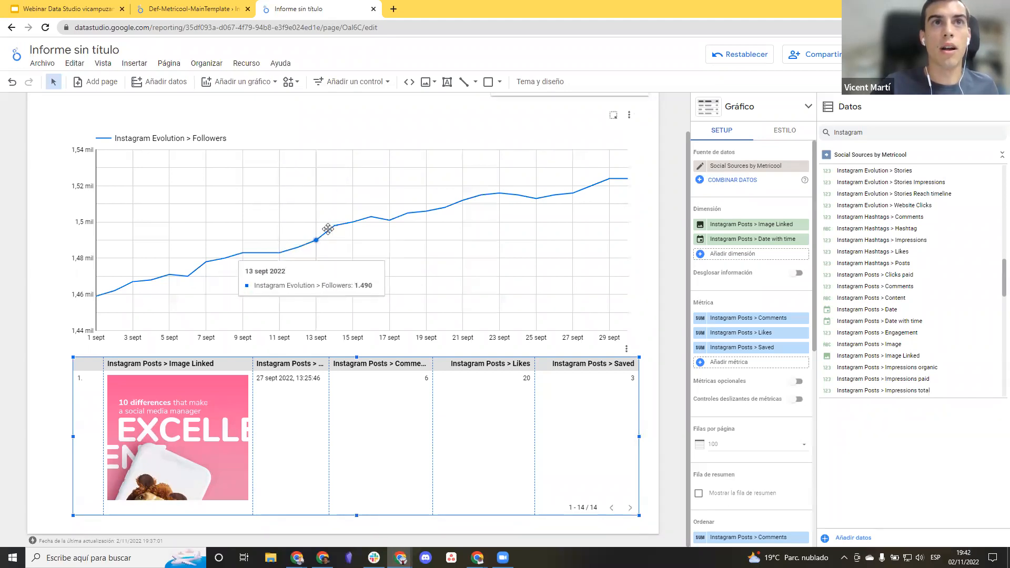
# Look through the posts table's rows to review each post's image, date and metrics.
pyautogui.scroll(-5, 292, 396)
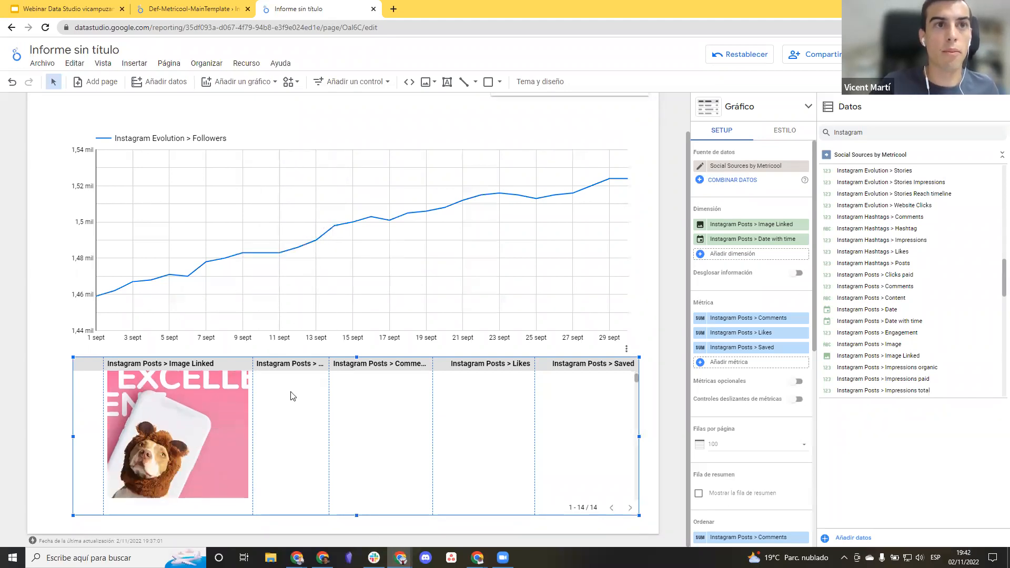
pyautogui.scroll(-6, 292, 395)
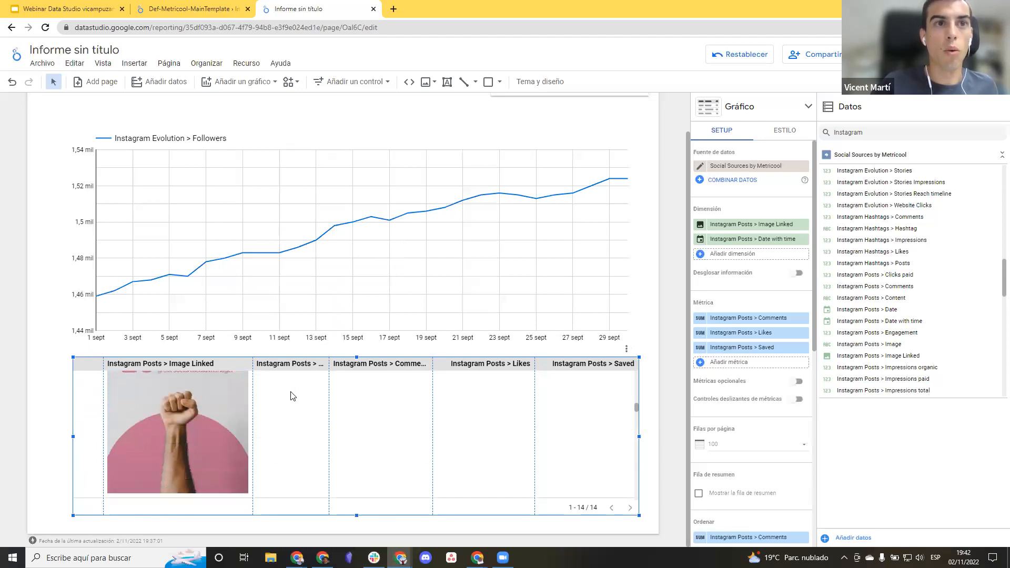
pyautogui.scroll(-3, 292, 395)
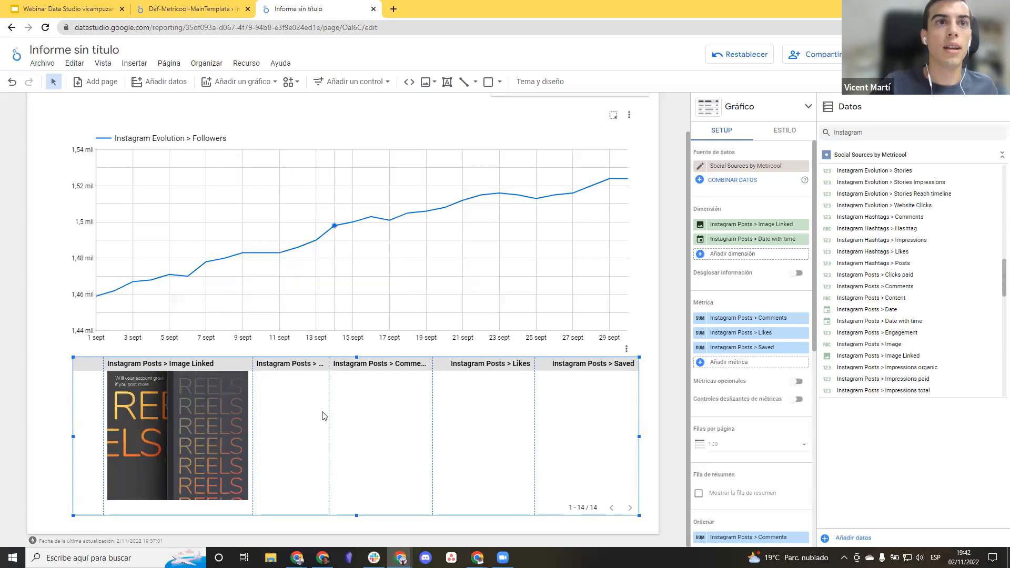
pyautogui.scroll(-3, 322, 417)
pyautogui.scroll(-4, 322, 419)
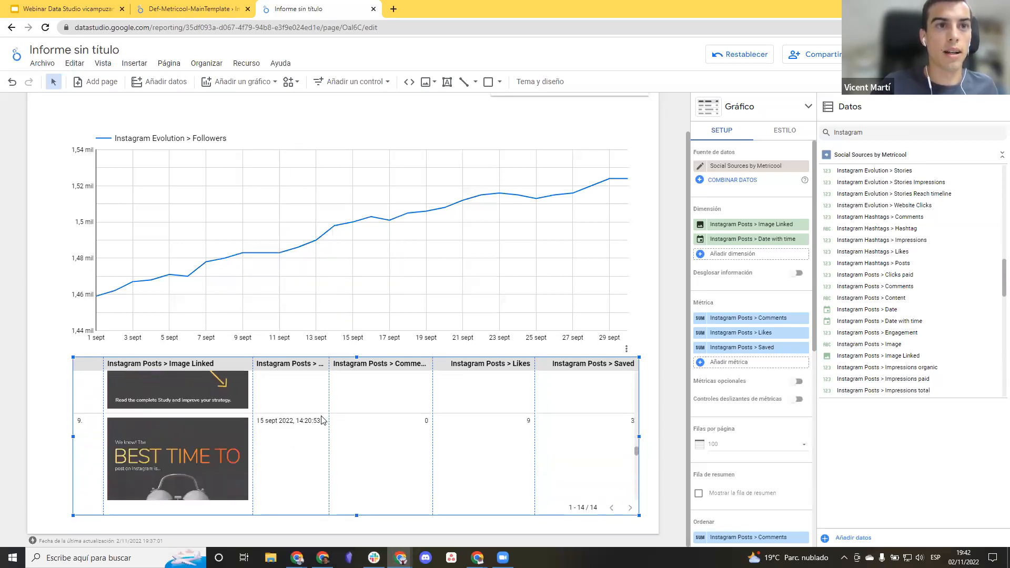
pyautogui.scroll(-1, 202, 446)
pyautogui.scroll(1, 205, 447)
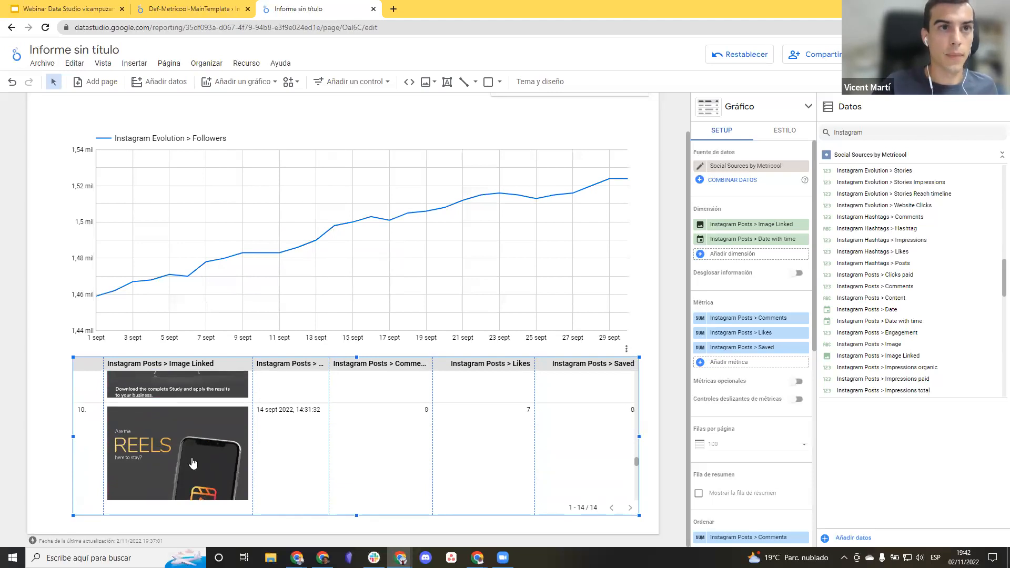
# Examine the remaining posts in the table alongside the followers chart to compare post dates with follower growth.
pyautogui.scroll(-2, 141, 442)
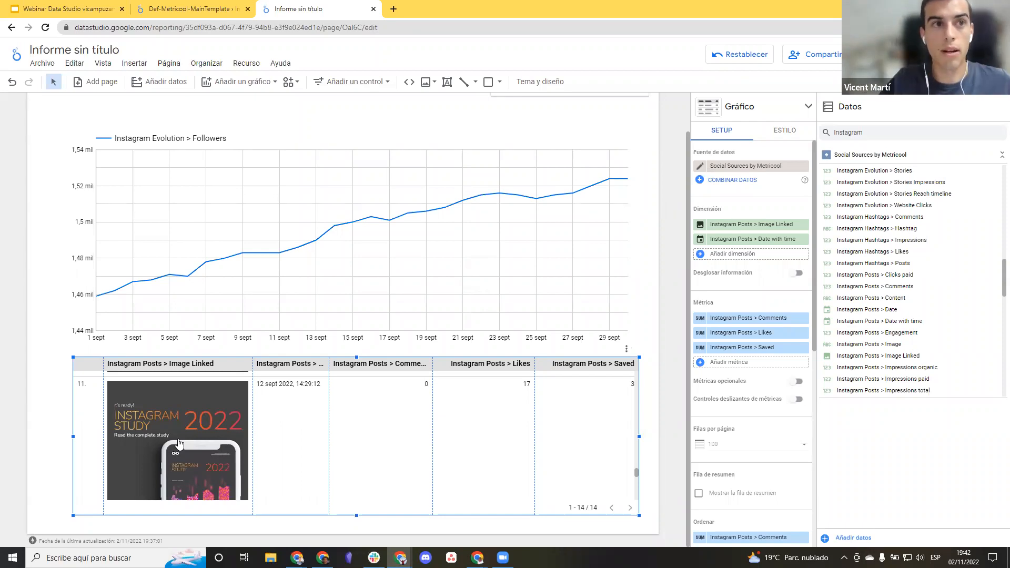
pyautogui.scroll(-1, 178, 443)
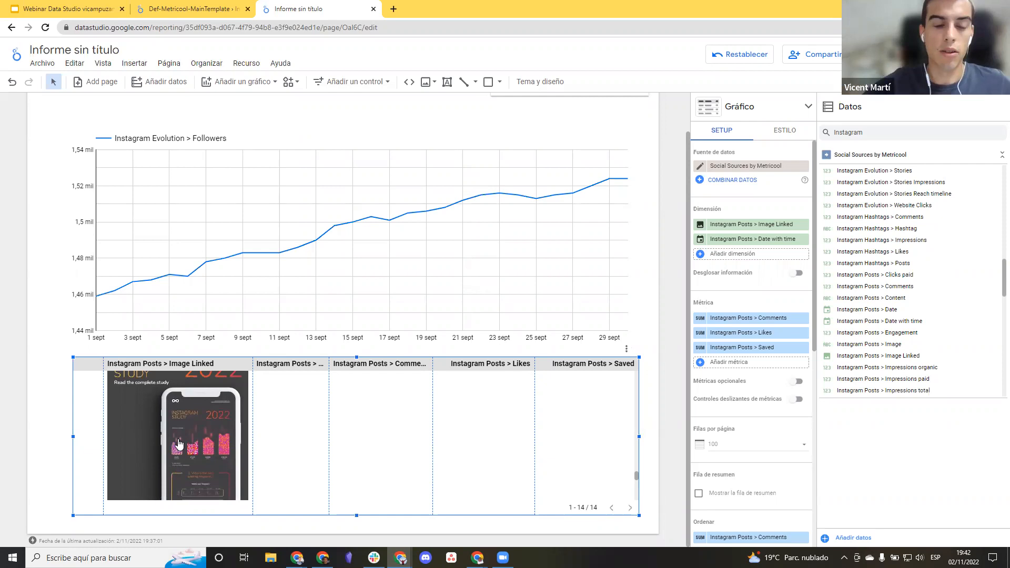
pyautogui.scroll(-1, 178, 444)
pyautogui.scroll(2, 237, 436)
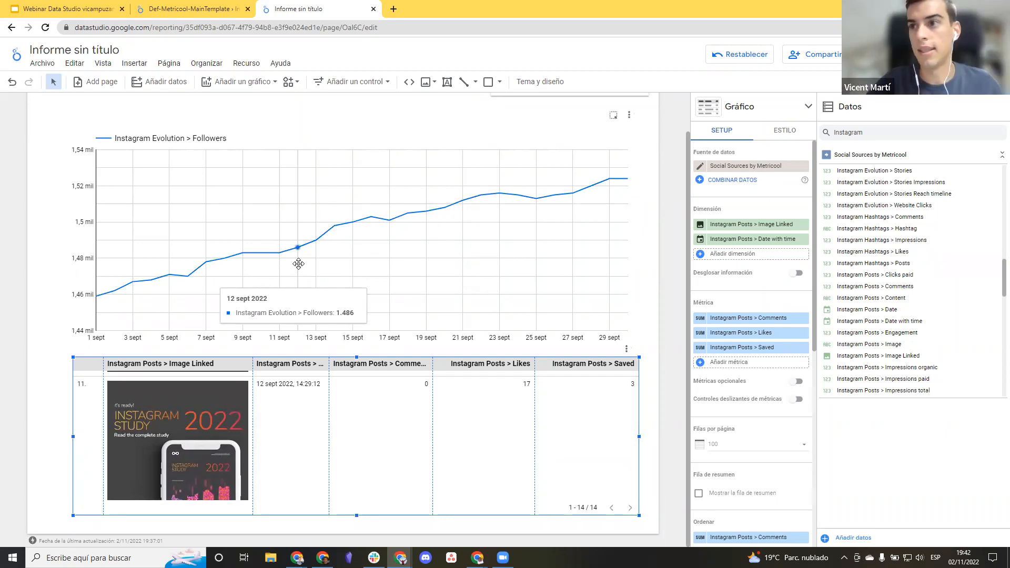
pyautogui.scroll(-5, 368, 408)
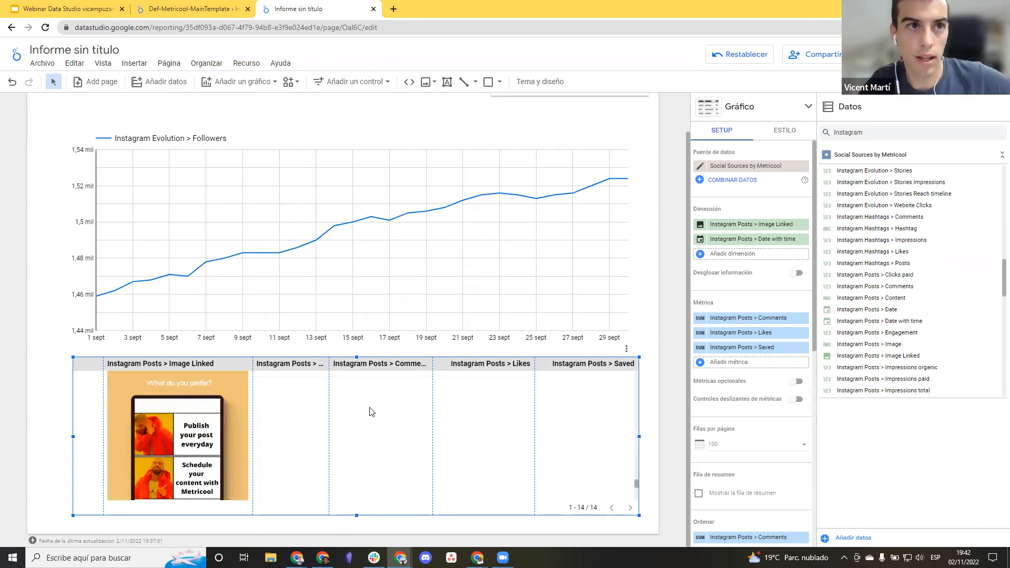
pyautogui.scroll(8, 371, 412)
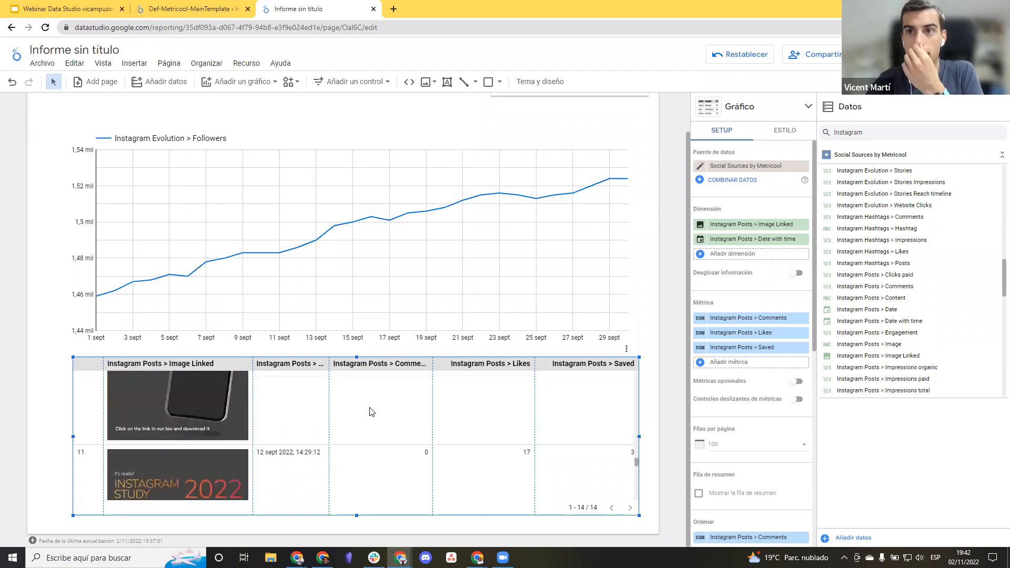
pyautogui.scroll(10, 371, 410)
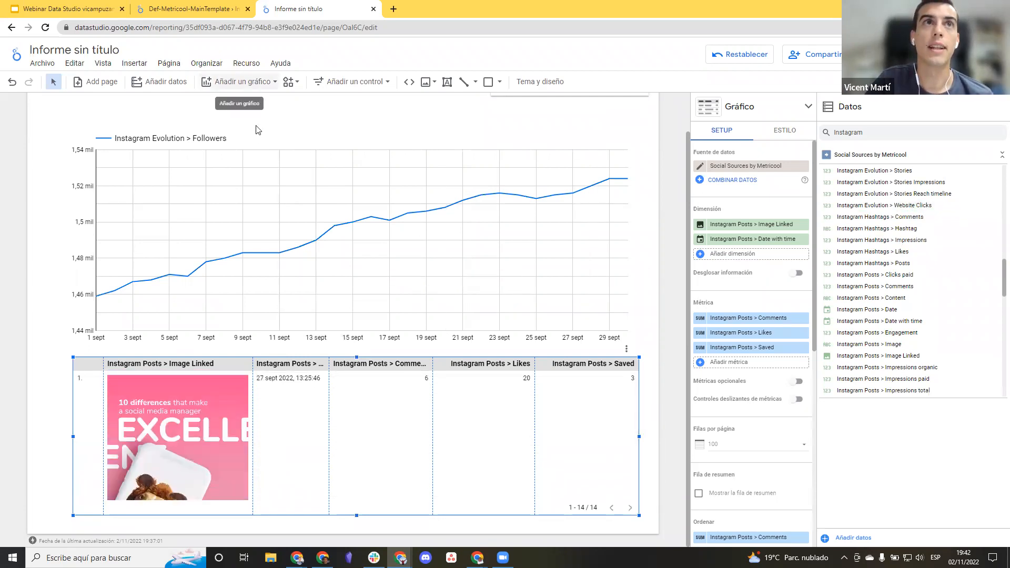
pyautogui.click(254, 82)
pyautogui.scroll(-1, 263, 295)
pyautogui.scroll(1, 257, 415)
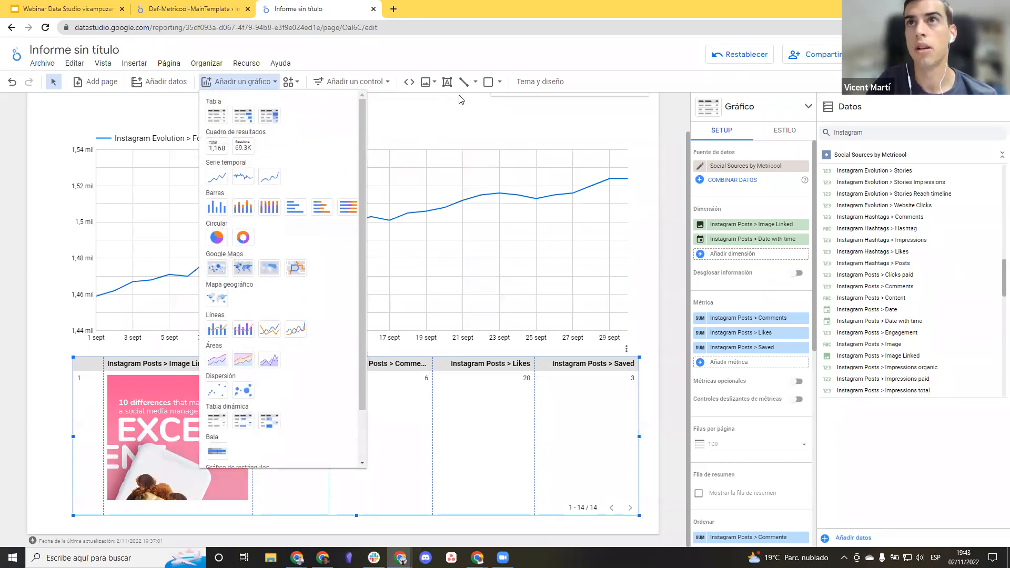
pyautogui.click(460, 99)
pyautogui.click(526, 179)
pyautogui.click(784, 131)
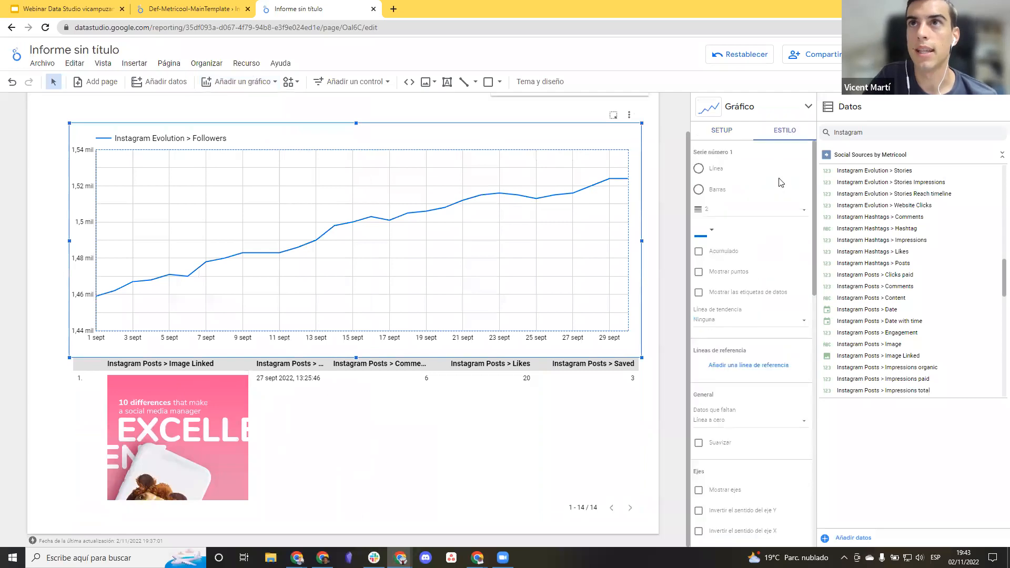
pyautogui.click(702, 232)
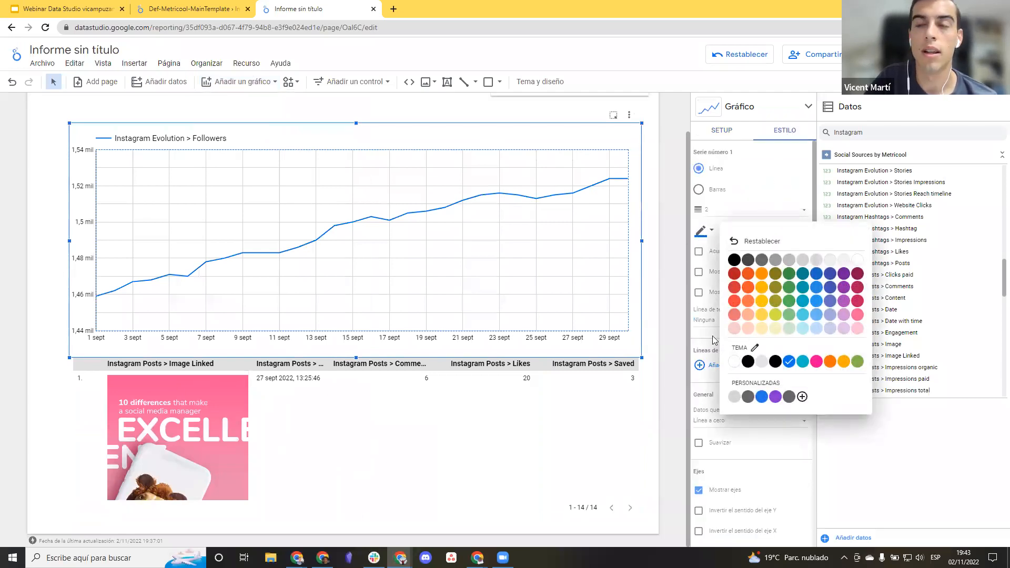
pyautogui.click(755, 348)
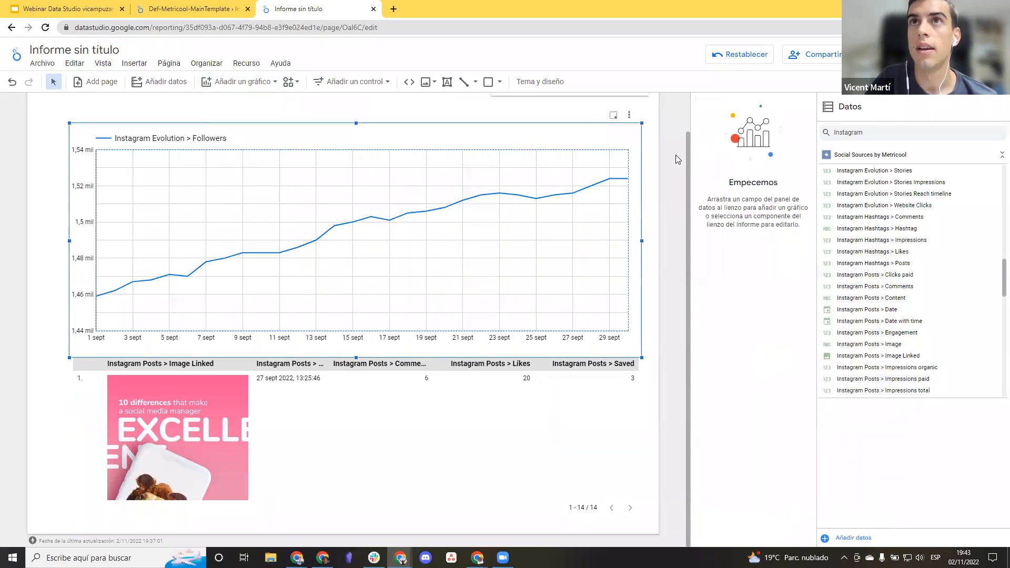
# Set the line colour of the Instagram followers time series to the custom pink #e680c5.
pyautogui.click(628, 131)
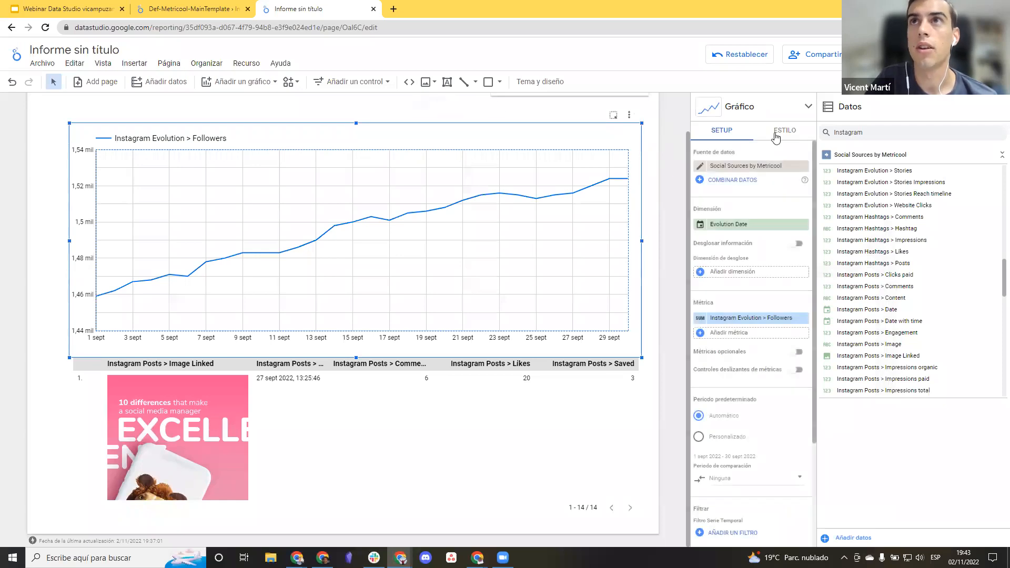
pyautogui.click(775, 134)
pyautogui.click(702, 233)
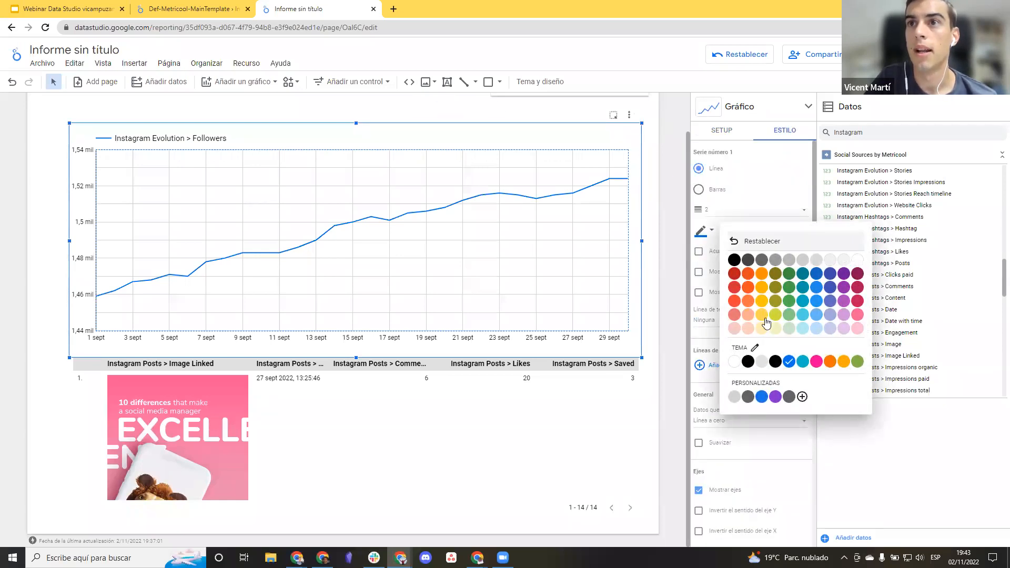
pyautogui.click(801, 397)
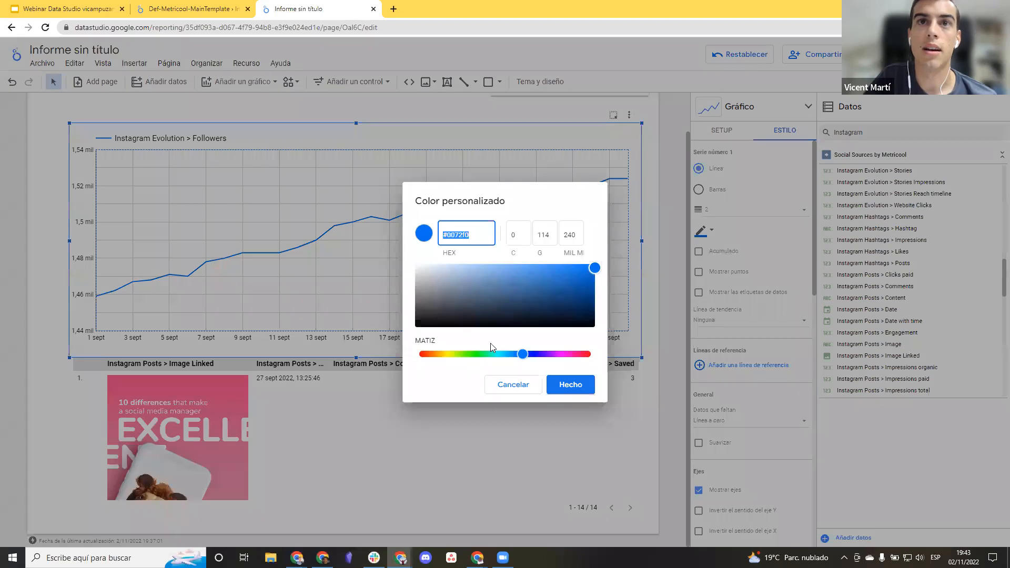
pyautogui.moveTo(535, 354); pyautogui.dragTo(559, 354)
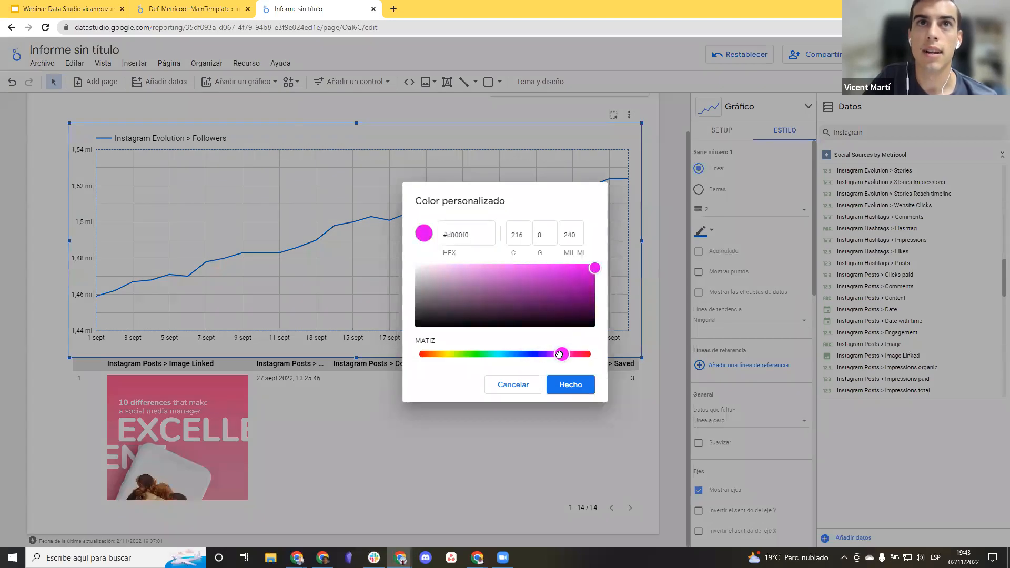
pyautogui.moveTo(570, 274); pyautogui.dragTo(566, 279)
pyautogui.moveTo(561, 352); pyautogui.dragTo(574, 353)
pyautogui.moveTo(562, 281); pyautogui.dragTo(494, 271)
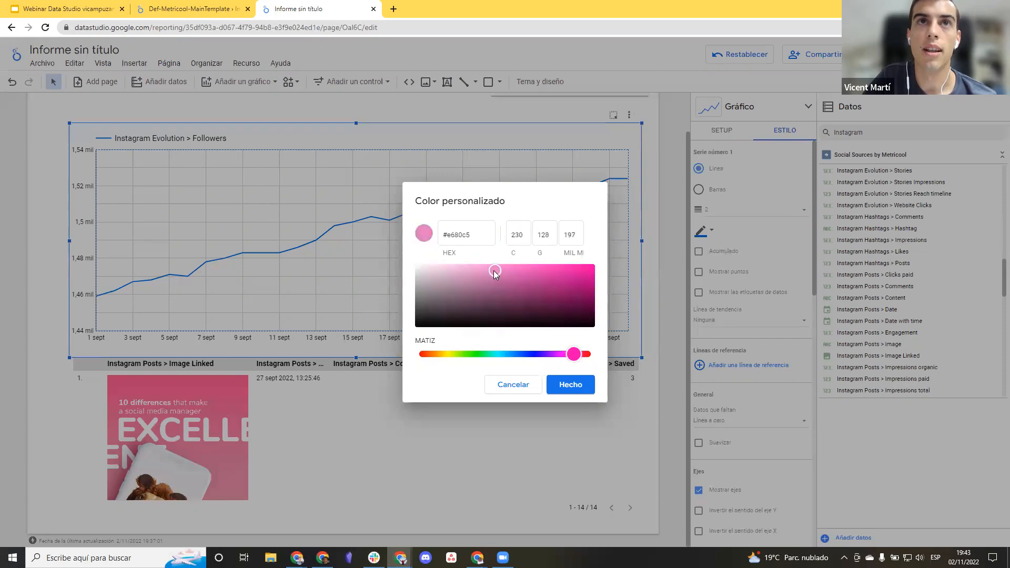
pyautogui.click(569, 384)
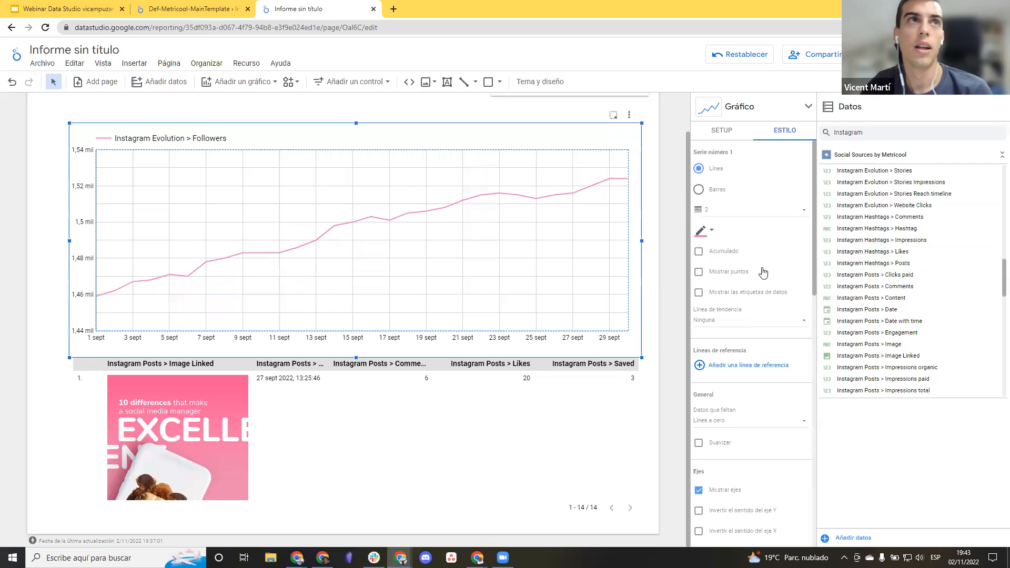
# Rename the time series chart's Instagram Evolution > Followers metric to Followers.
pyautogui.click(729, 138)
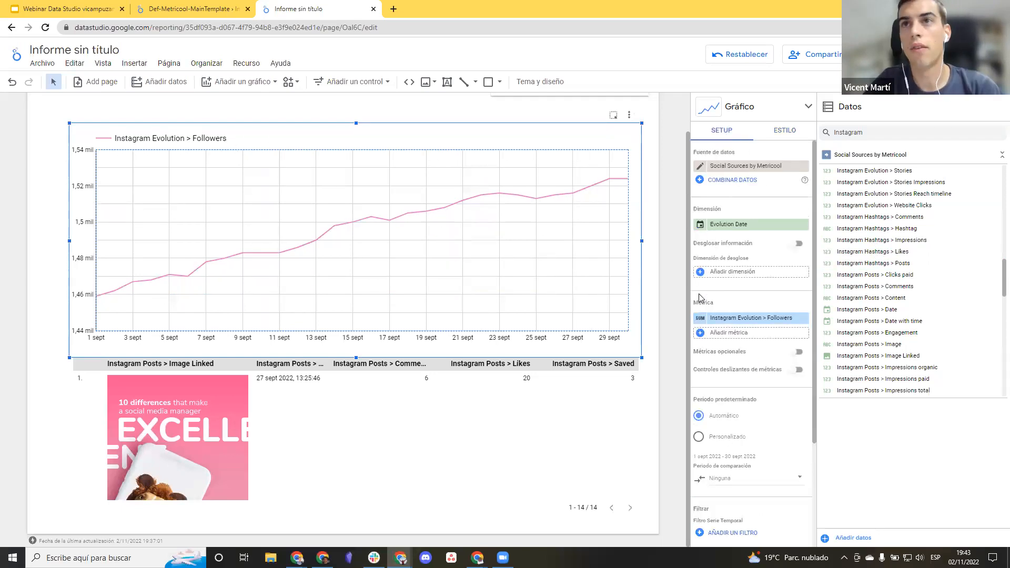
pyautogui.click(701, 318)
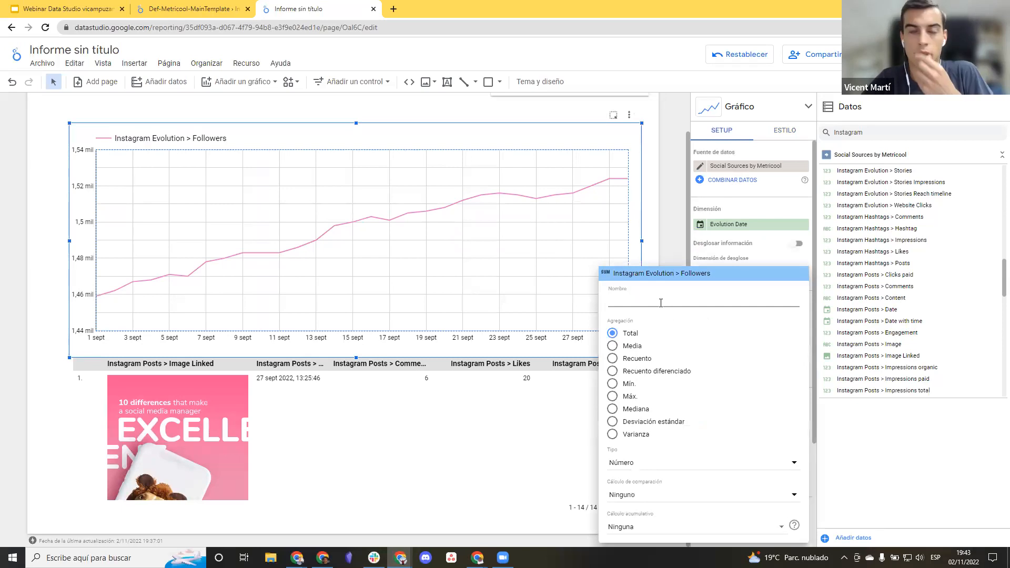
pyautogui.click(661, 303)
pyautogui.write('Followers')
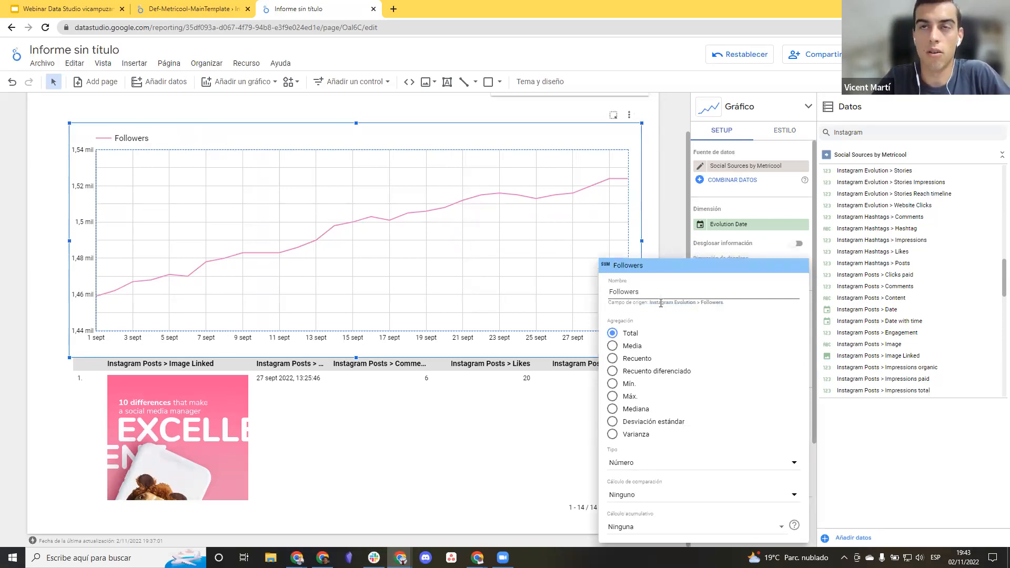
pyautogui.hotkey('ctrl', 'a')
pyautogui.click(642, 279)
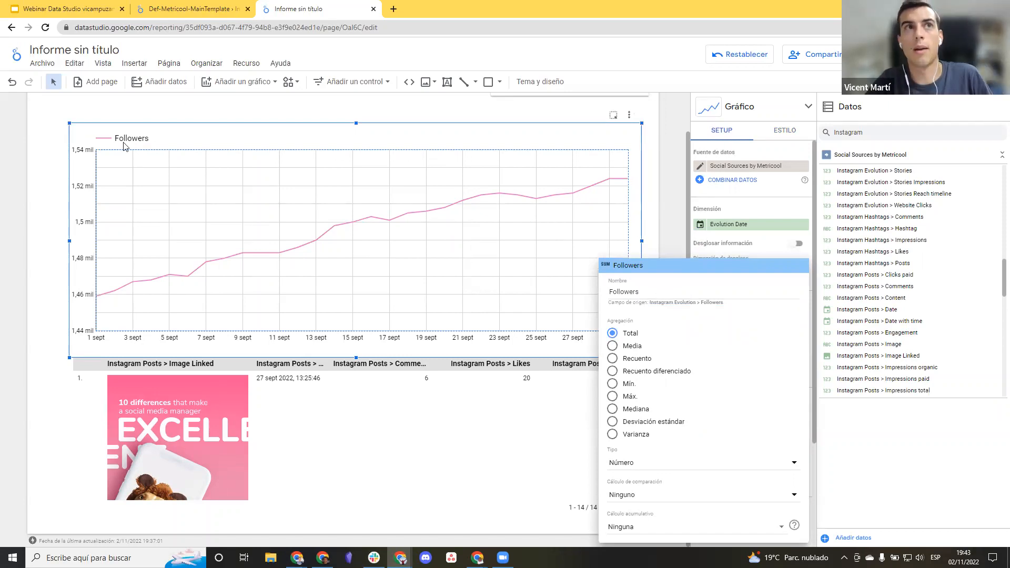
pyautogui.click(668, 245)
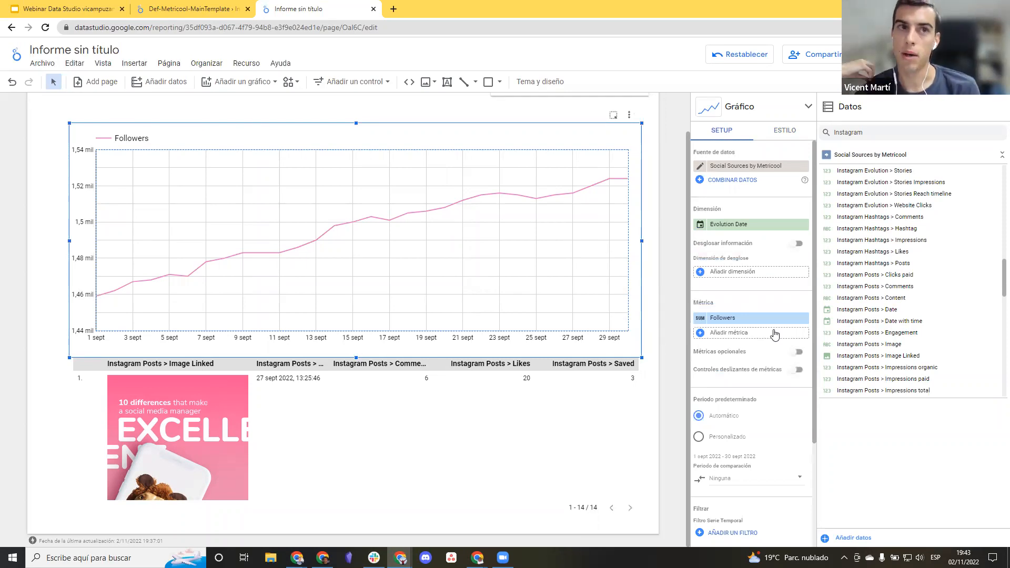
pyautogui.click(676, 320)
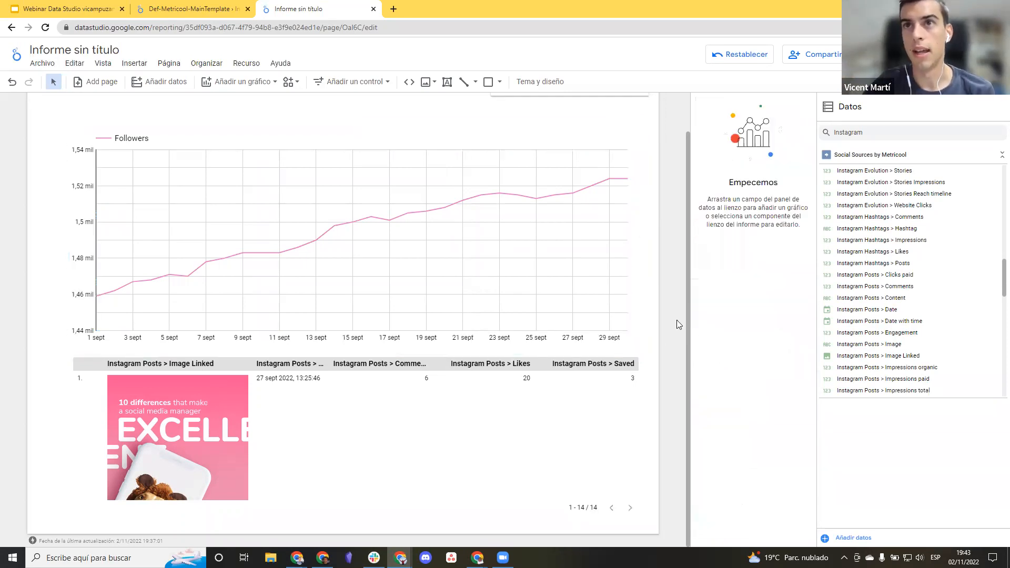
# Move the Followers chart slightly up and to the right, and look over the posts table below it.
pyautogui.click(534, 266)
pyautogui.scroll(1, 548, 204)
pyautogui.moveTo(548, 204); pyautogui.dragTo(552, 190)
pyautogui.click(401, 423)
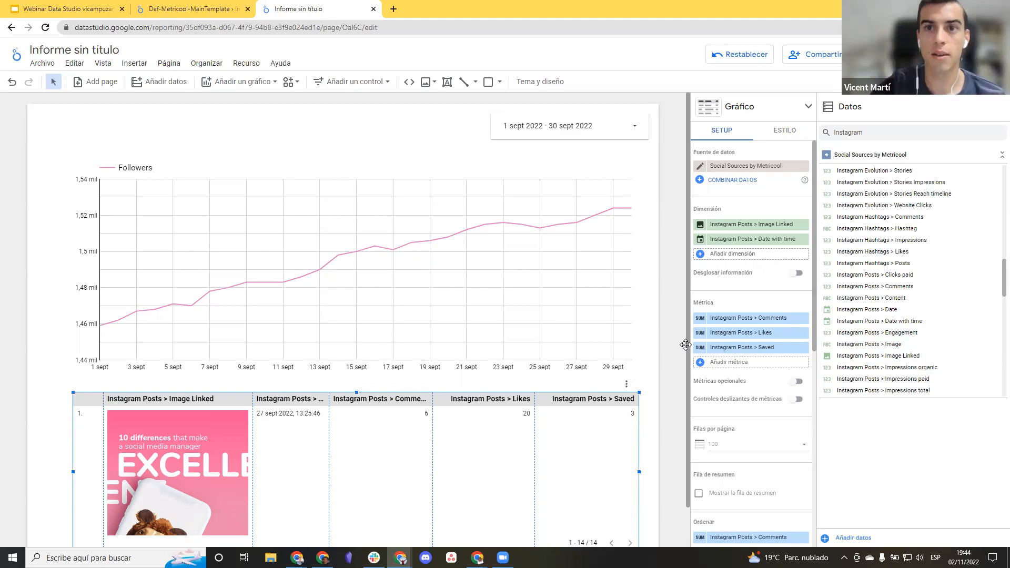
pyautogui.scroll(-1, 194, 341)
pyautogui.scroll(-3, 390, 421)
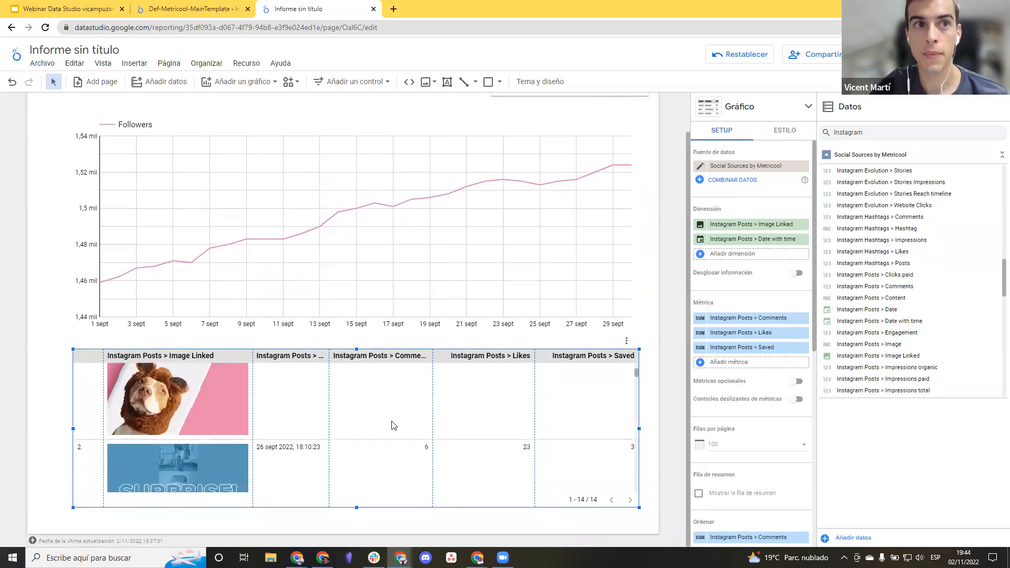
pyautogui.scroll(3, 392, 425)
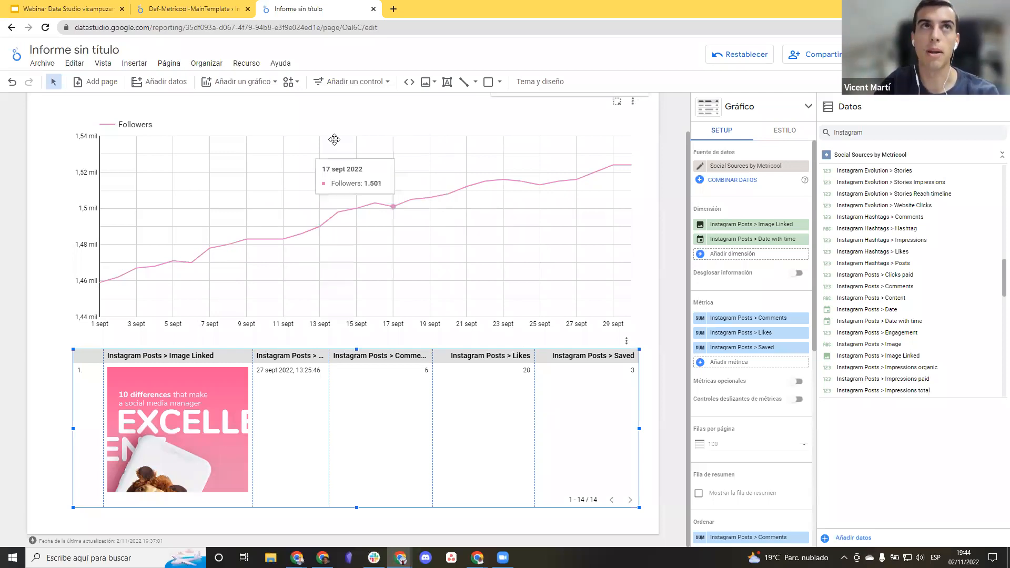
# Switch to the Def-Metricool-MainTemplate report and look at its Instagram Demographics and Profile pages.
pyautogui.click(218, 4)
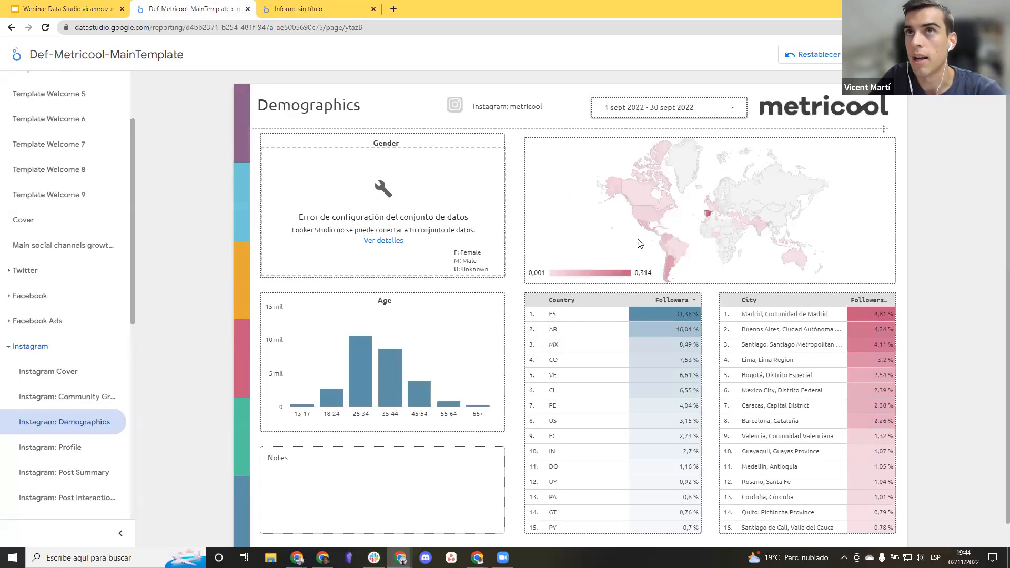
pyautogui.moveTo(709, 215)
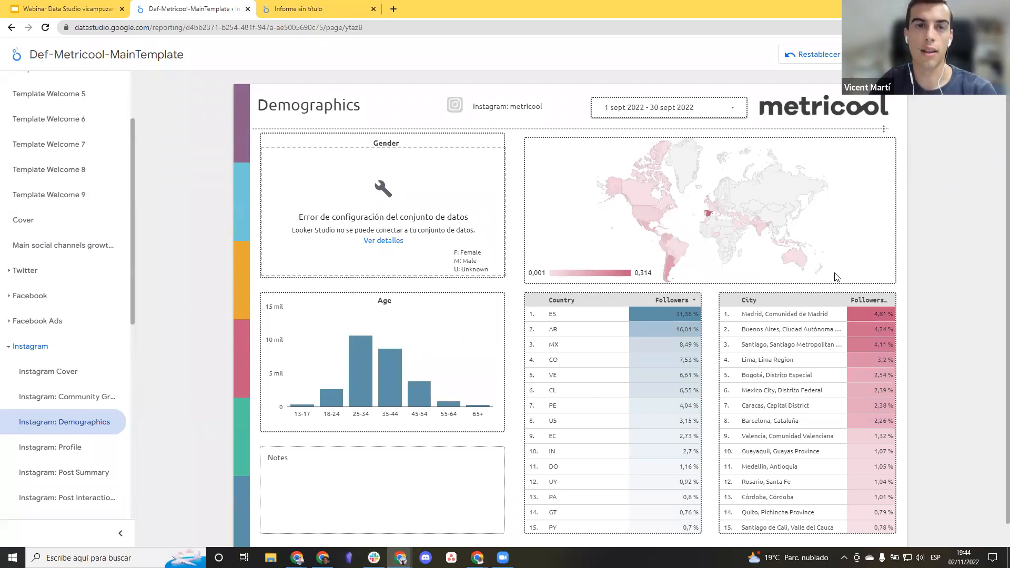
pyautogui.click(50, 451)
pyautogui.scroll(-4, 50, 445)
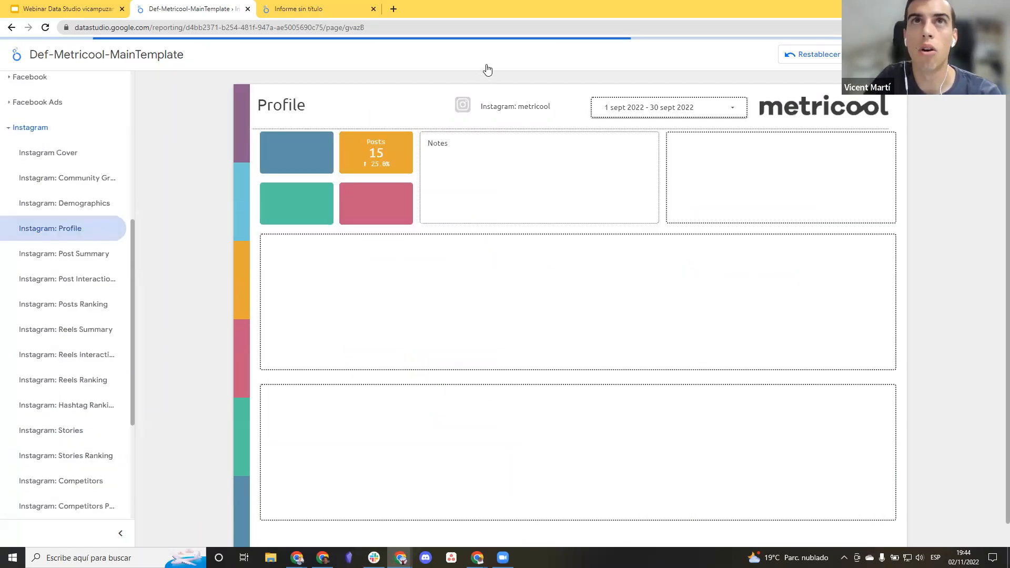
pyautogui.scroll(6, 30, 228)
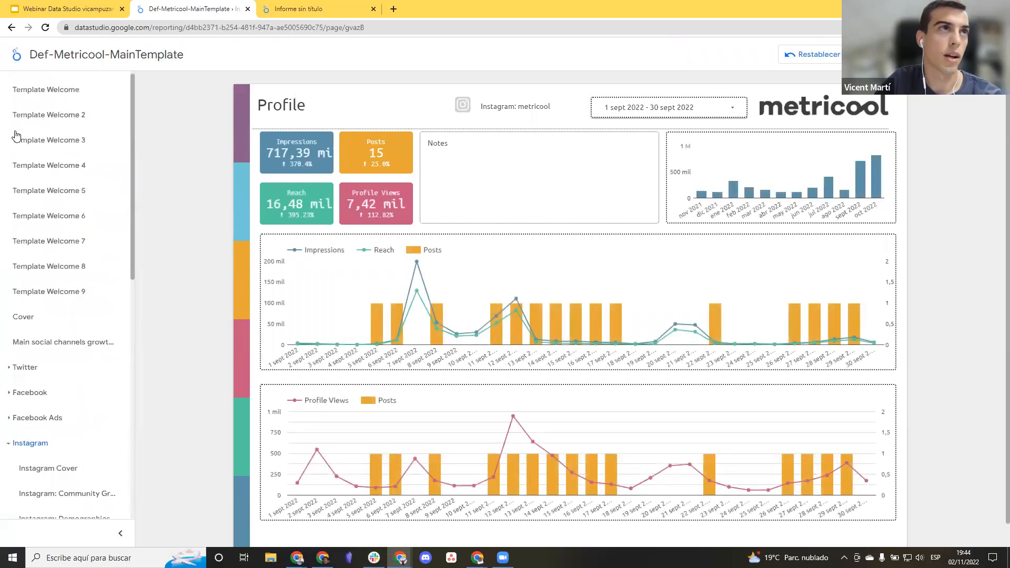
# View the template's Main social channels growth page and collapse the Instagram page group to survey the other networks.
pyautogui.click(56, 350)
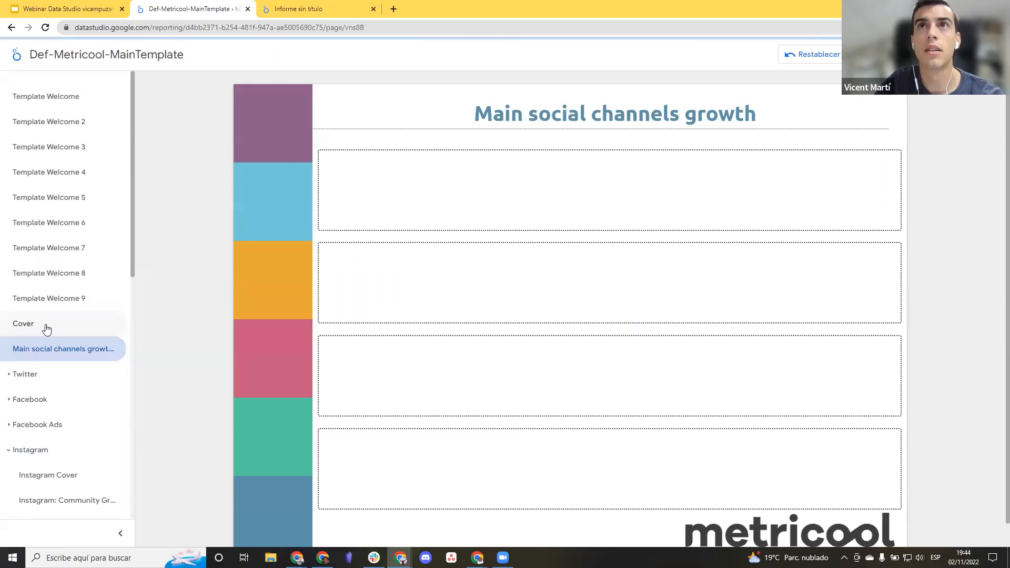
pyautogui.click(8, 451)
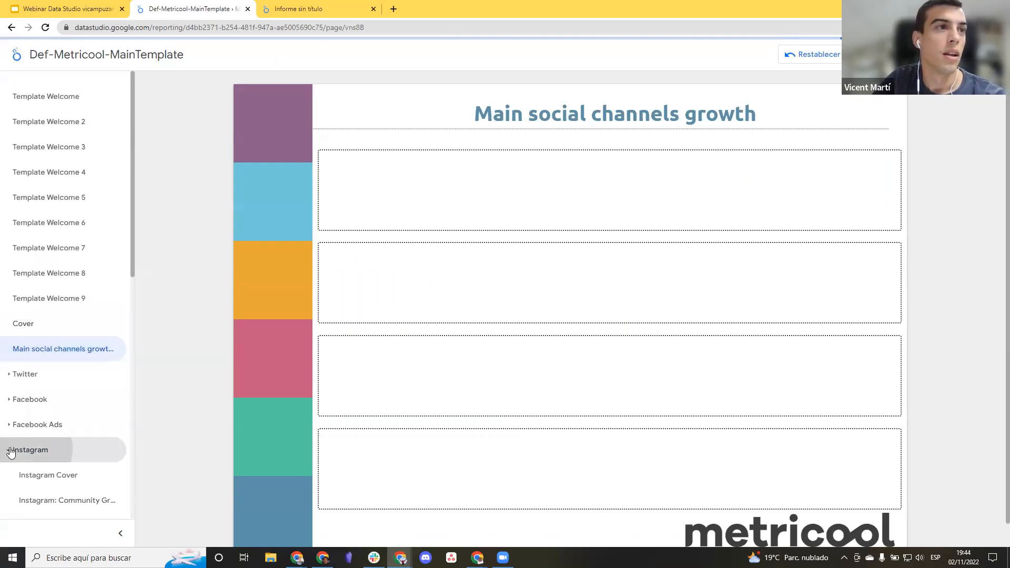
pyautogui.scroll(-2, 58, 357)
pyautogui.scroll(-2, 58, 357)
pyautogui.scroll(4, 68, 372)
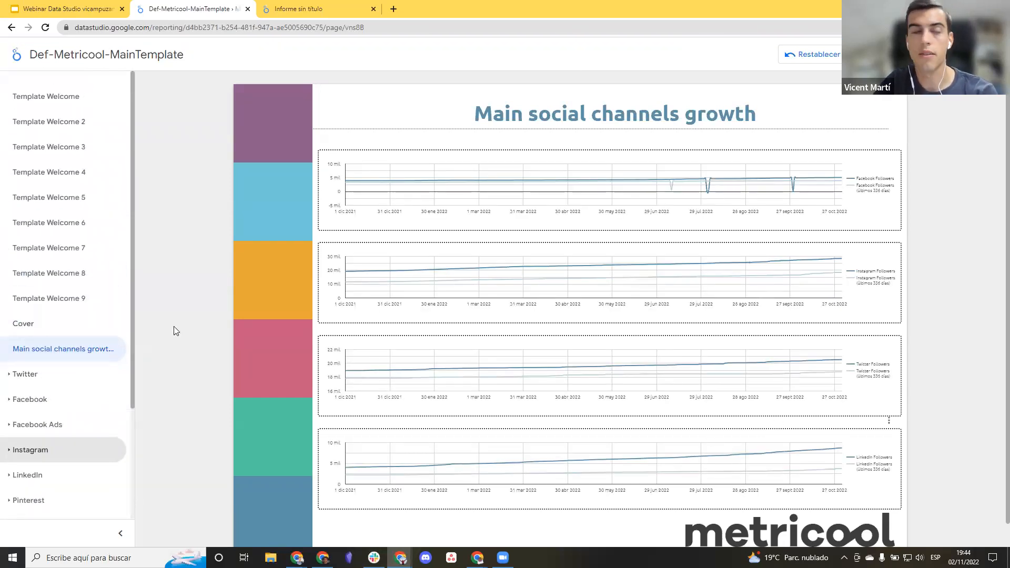
# View the template's Cover page and expand the Facebook Ads page group.
pyautogui.click(82, 329)
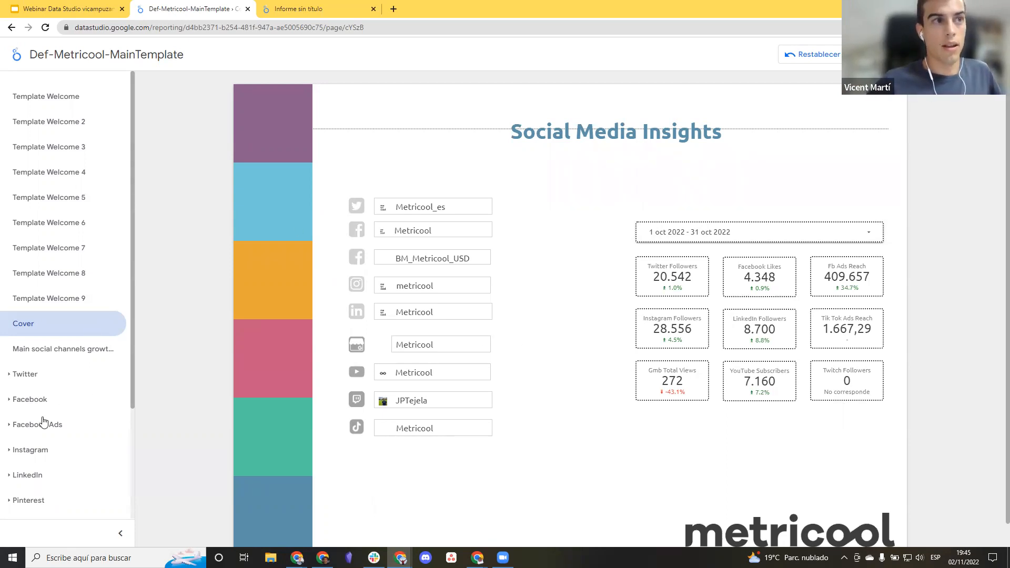
pyautogui.scroll(-2, 30, 403)
pyautogui.click(32, 397)
pyautogui.click(26, 388)
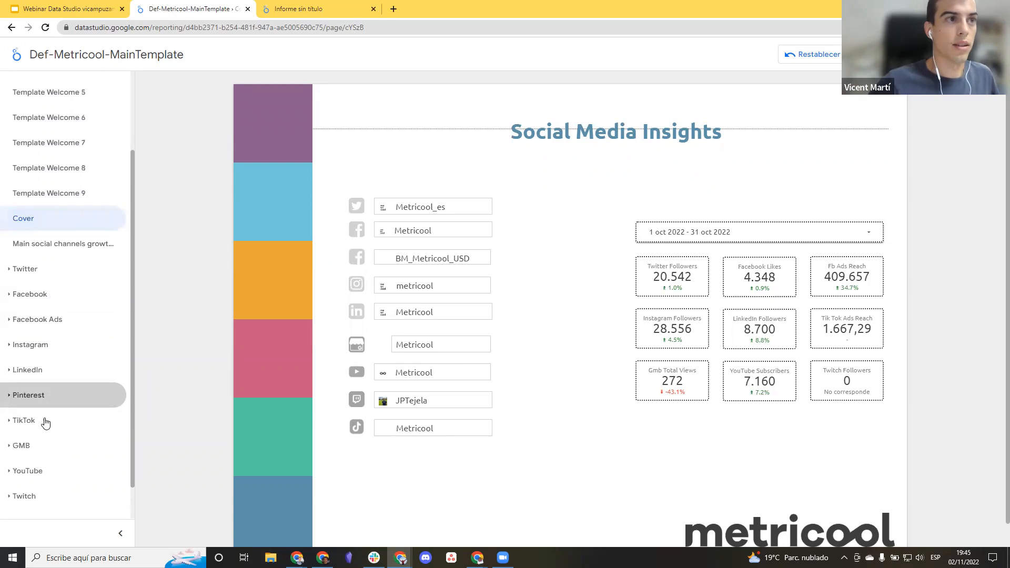
pyautogui.click(47, 321)
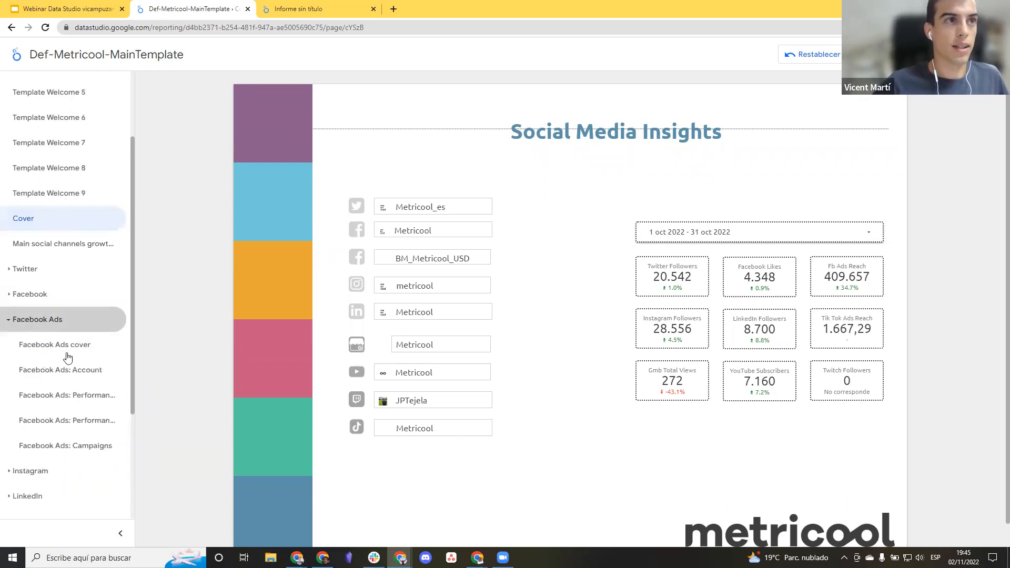
# View the Facebook Ads: Account page, collapse the Facebook Ads page group and look over the template's page list.
pyautogui.click(84, 378)
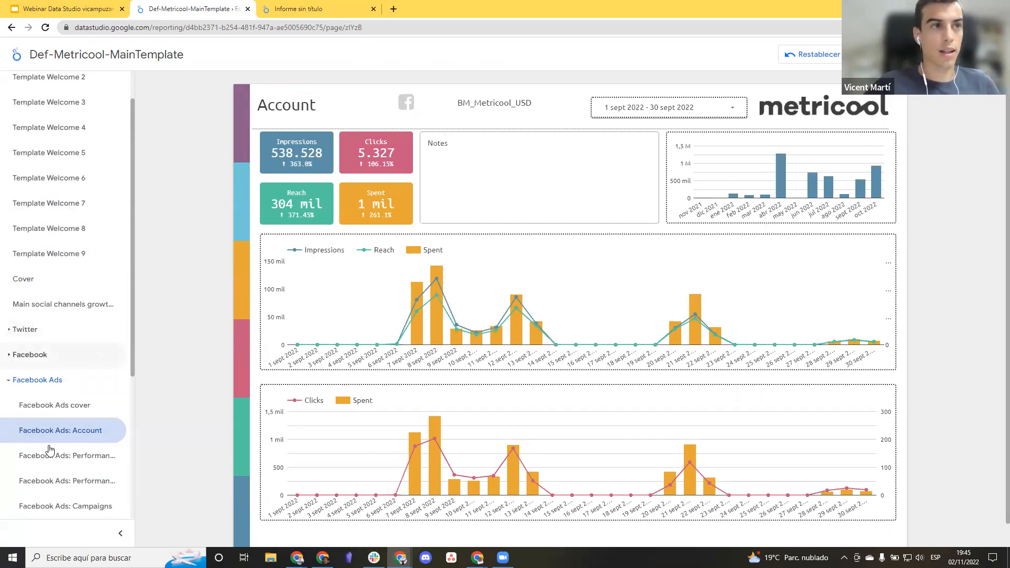
pyautogui.click(36, 381)
pyautogui.scroll(-2, 46, 408)
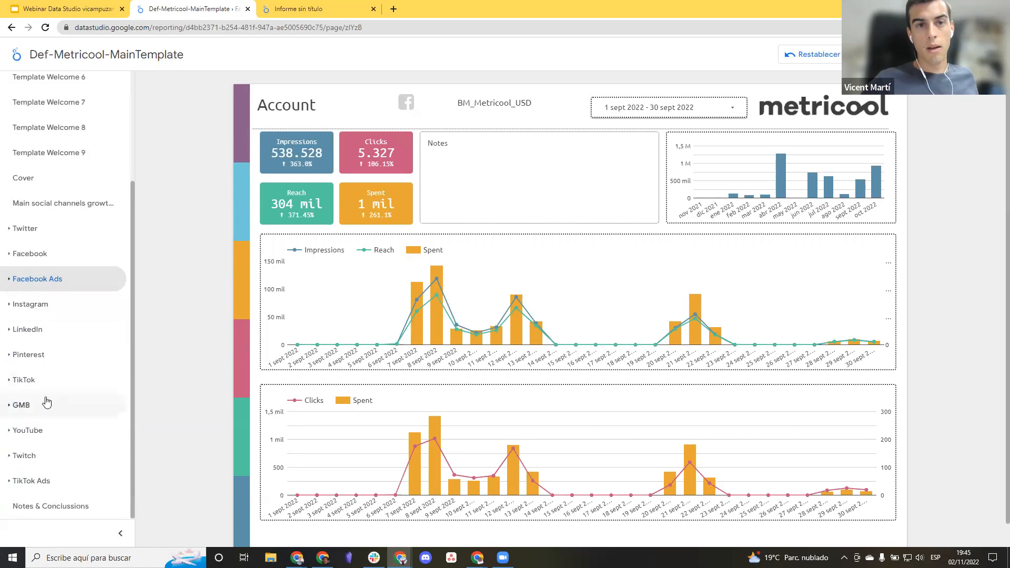
pyautogui.scroll(3, 78, 363)
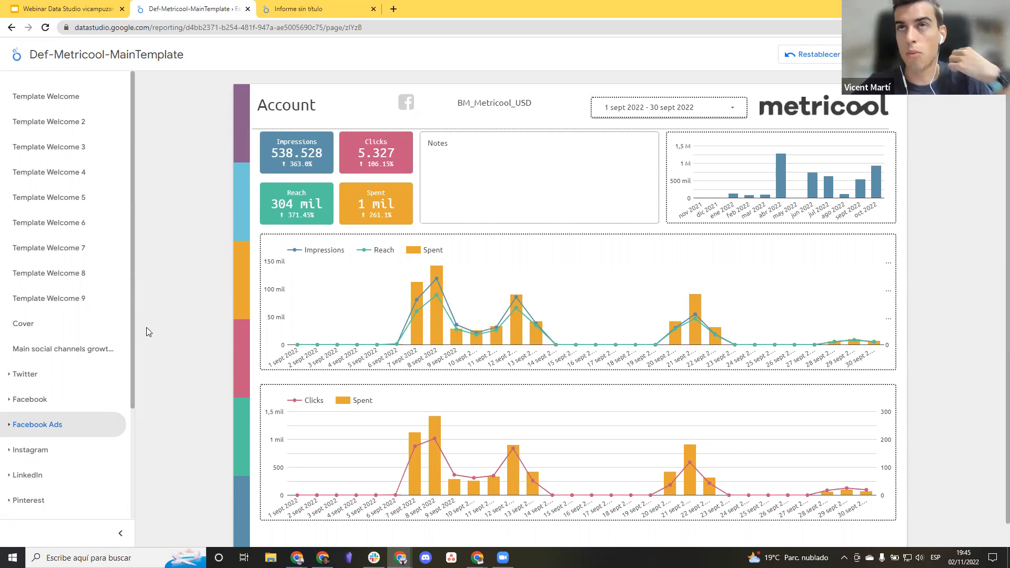
# View the template's Cover page and glance at the untitled report for comparison.
pyautogui.click(46, 328)
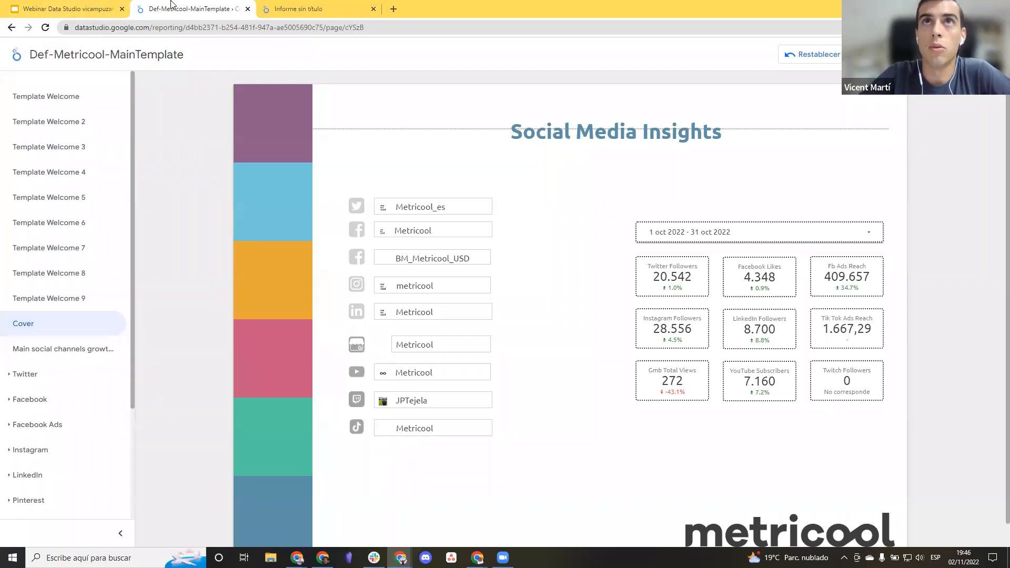
pyautogui.click(340, 9)
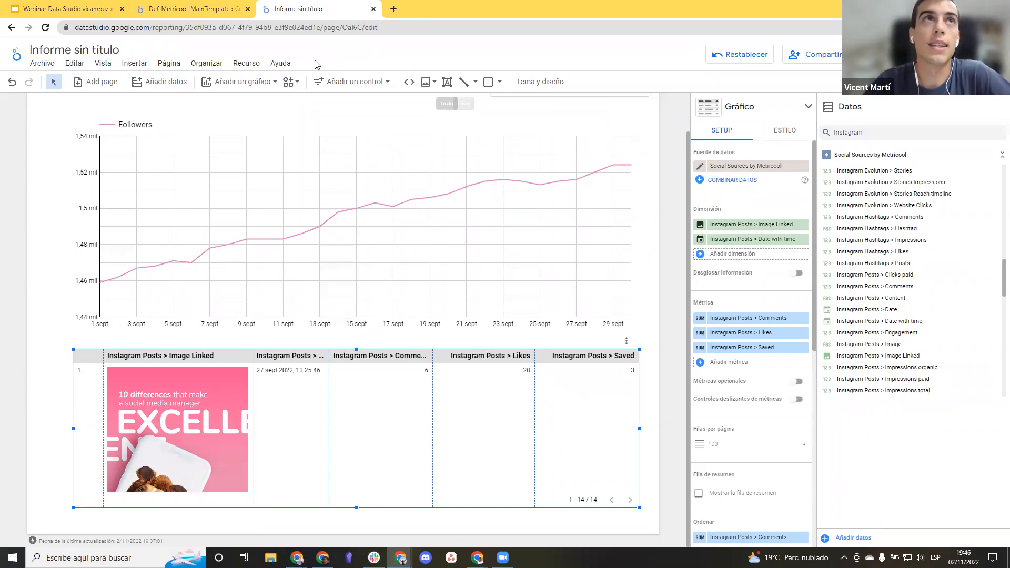
pyautogui.click(221, 9)
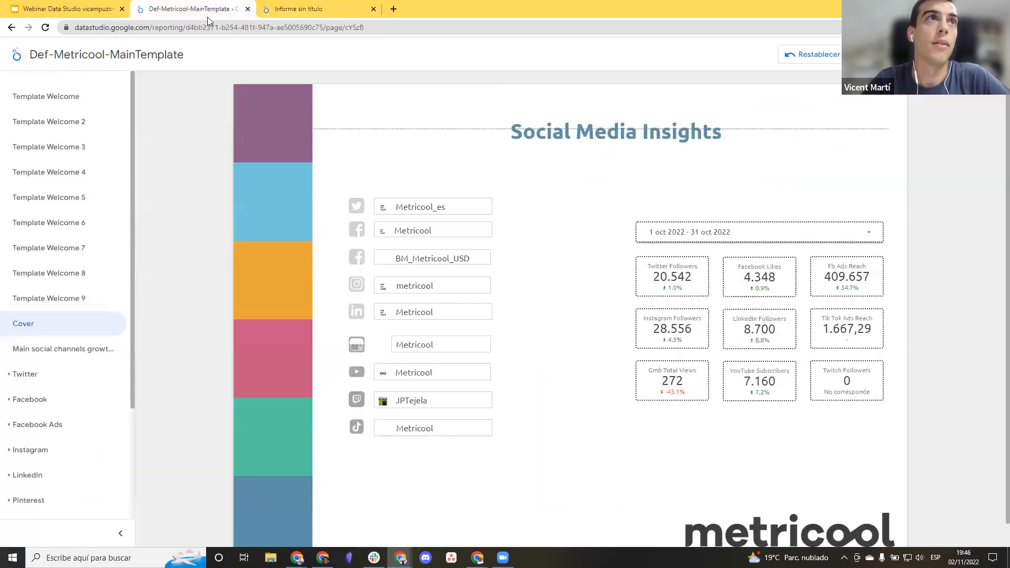
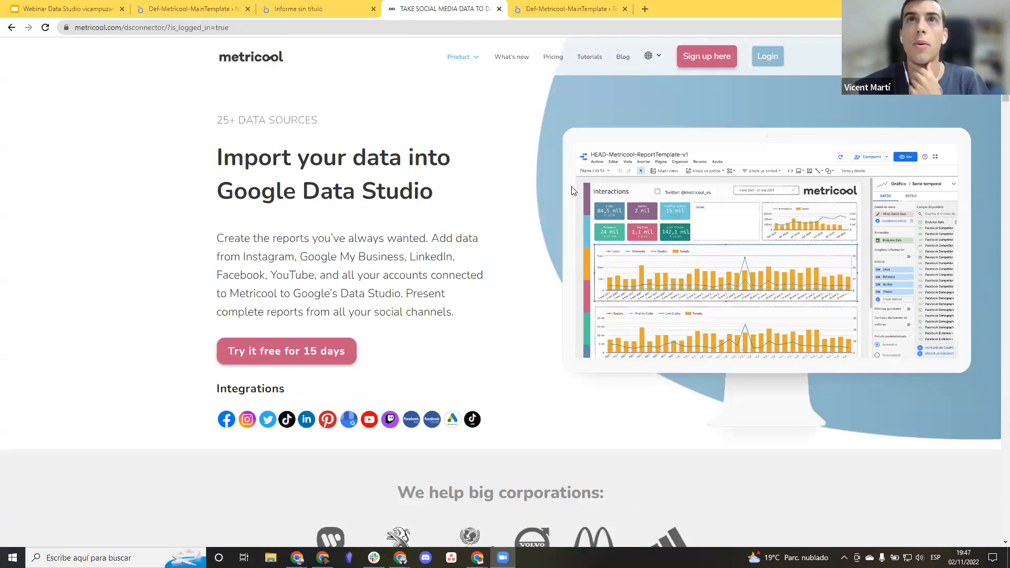
# Look through Metricool's Data Studio connector web page as far as the section about beginning from a template.
pyautogui.moveTo(486, 63)
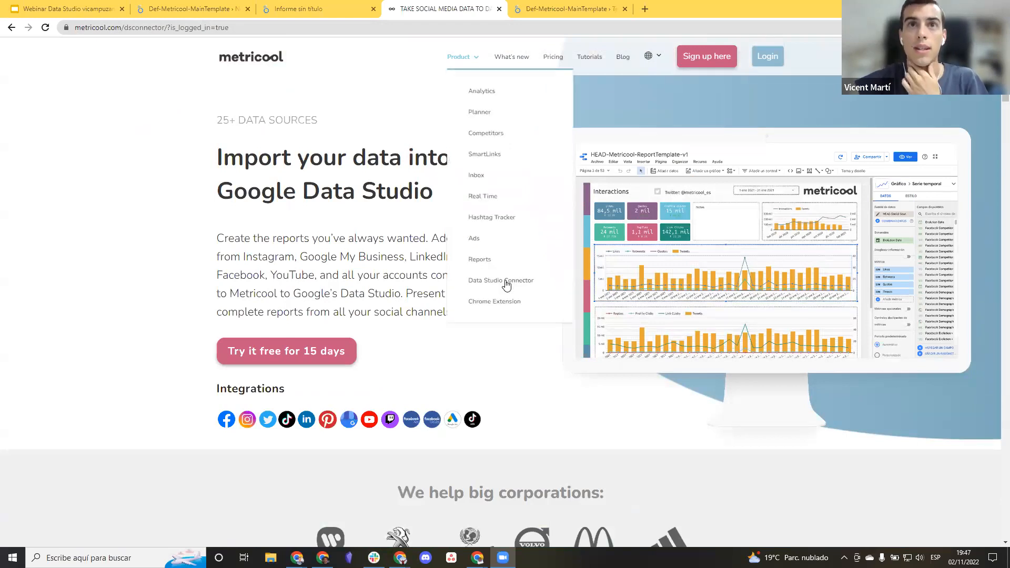
pyautogui.scroll(-4, 324, 223)
pyautogui.scroll(-20, 324, 223)
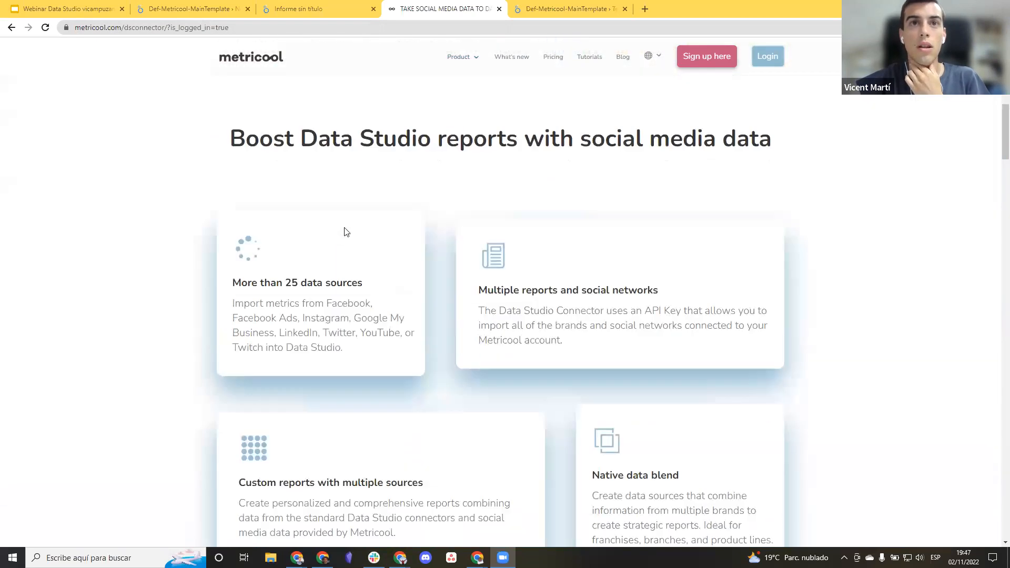
pyautogui.scroll(-18, 440, 243)
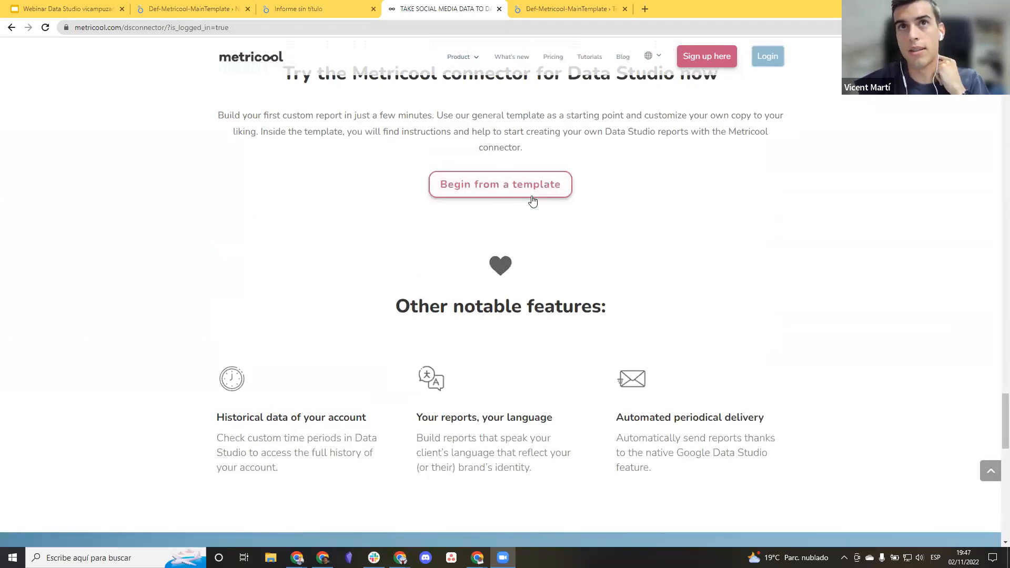
# Change the Metricool connector page to its Spanish version and open the general report template it offers.
pyautogui.moveTo(652, 58)
pyautogui.click(680, 94)
pyautogui.scroll(-20, 470, 280)
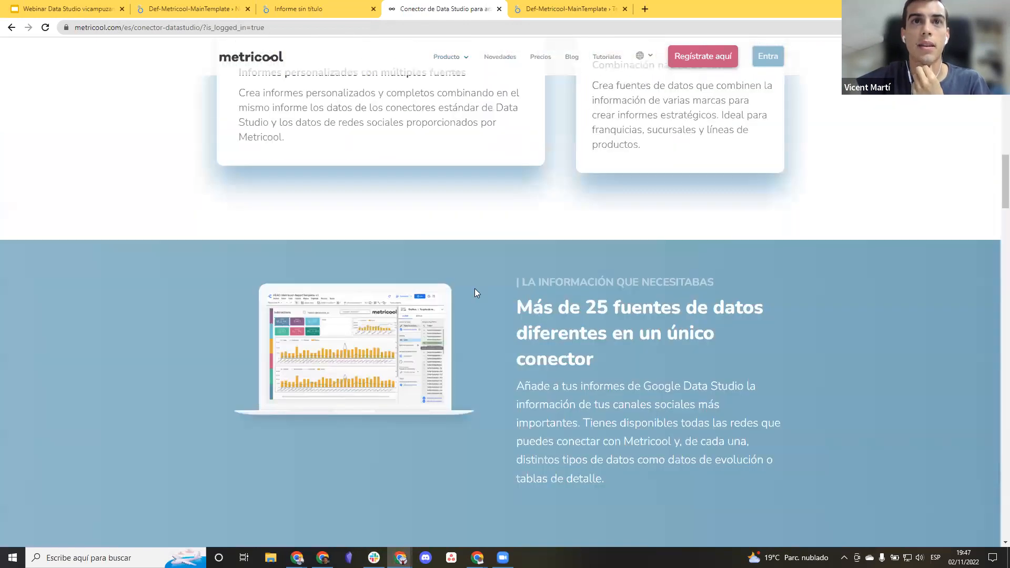
pyautogui.scroll(-5, 477, 293)
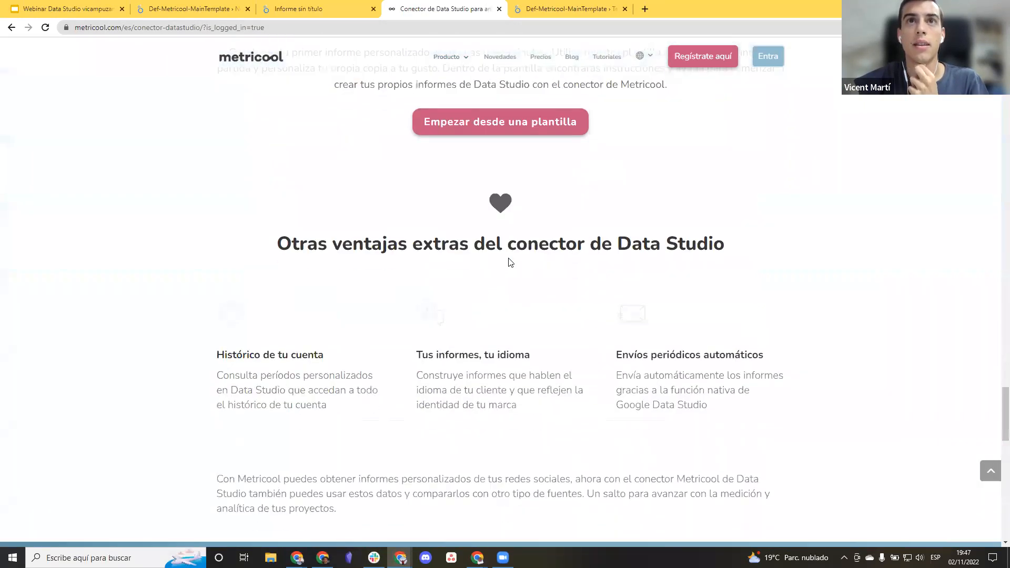
pyautogui.scroll(2, 509, 263)
pyautogui.click(509, 204)
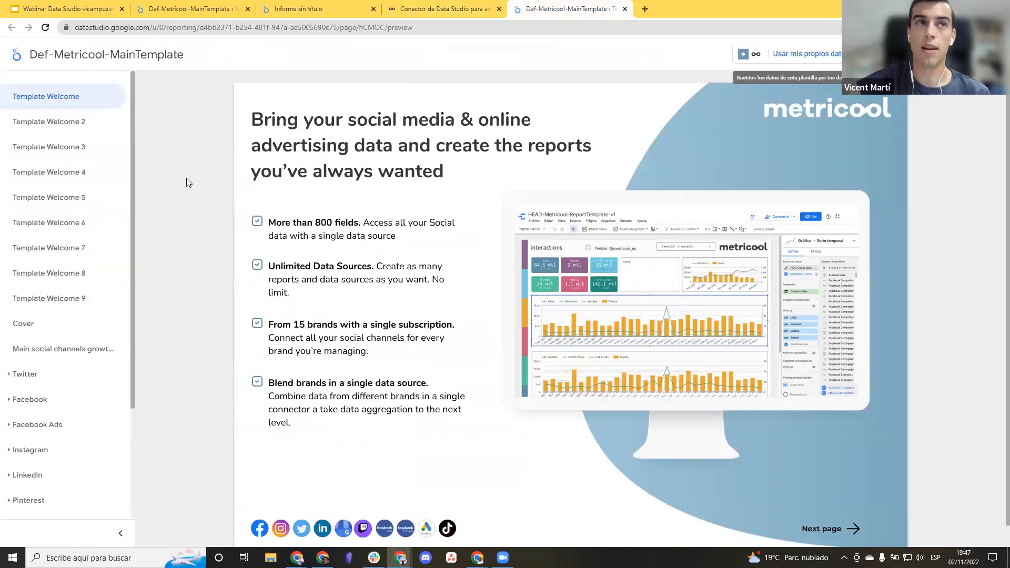
# Look over the template preview's page list and point out its web address.
pyautogui.scroll(-3, 84, 203)
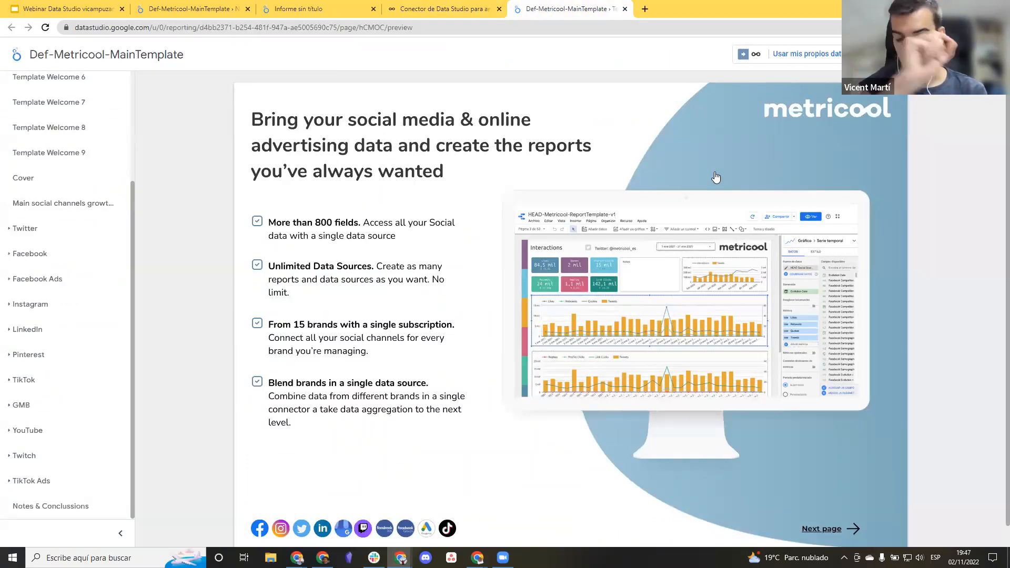
pyautogui.click(428, 32)
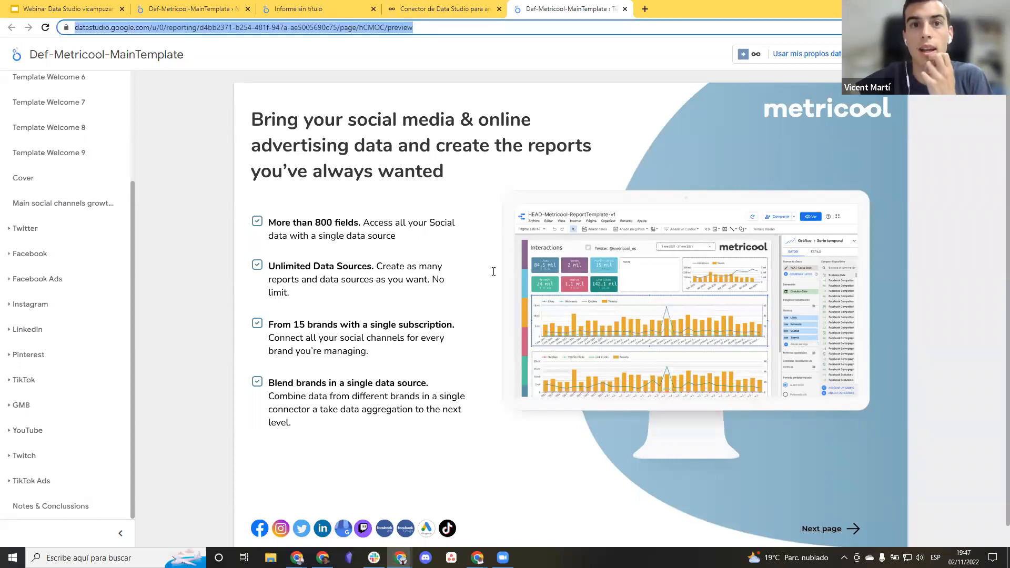
pyautogui.click(485, 488)
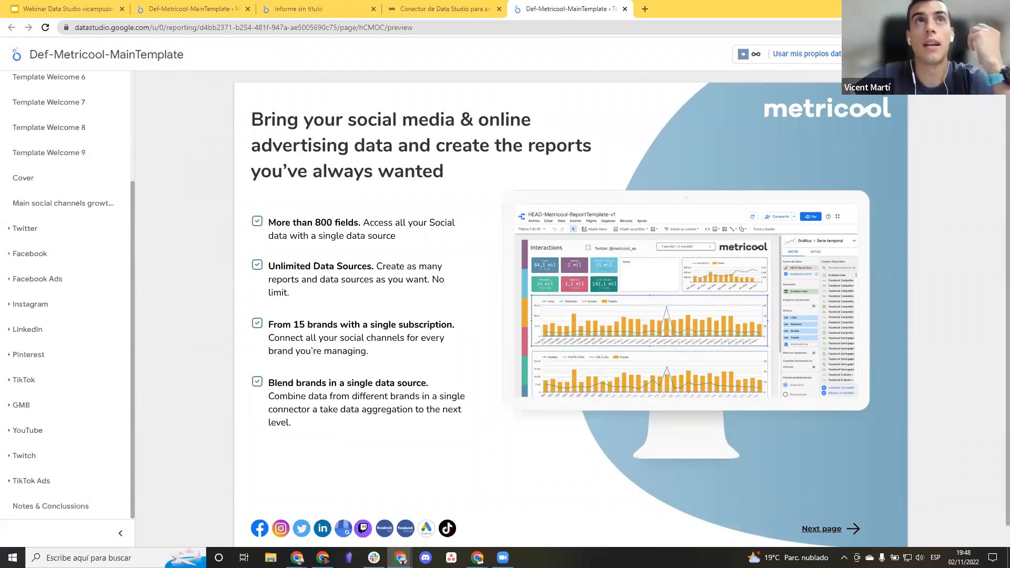
# Open the Looker Studio home page from the untitled report in its own browser tab, look over the recent reports and close it.
pyautogui.click(305, 9)
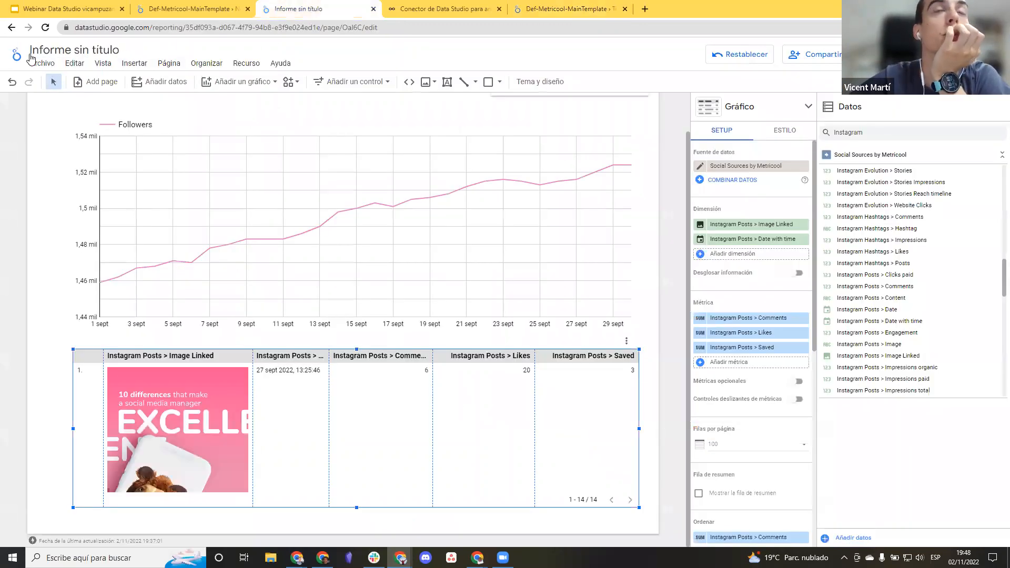
pyautogui.click(533, 5)
pyautogui.click(442, 9)
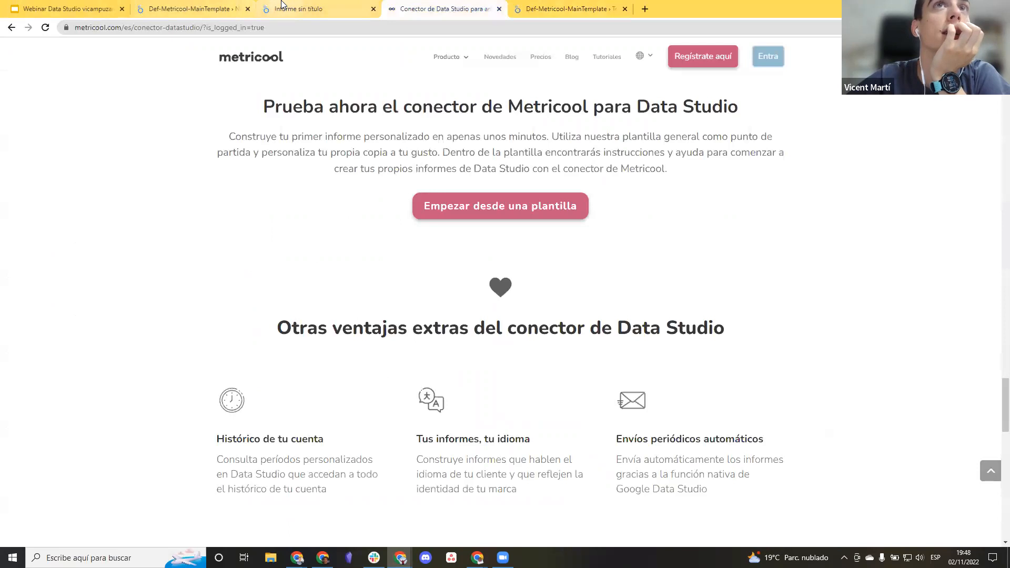
pyautogui.click(305, 9)
pyautogui.middleClick(16, 56)
pyautogui.click(438, 5)
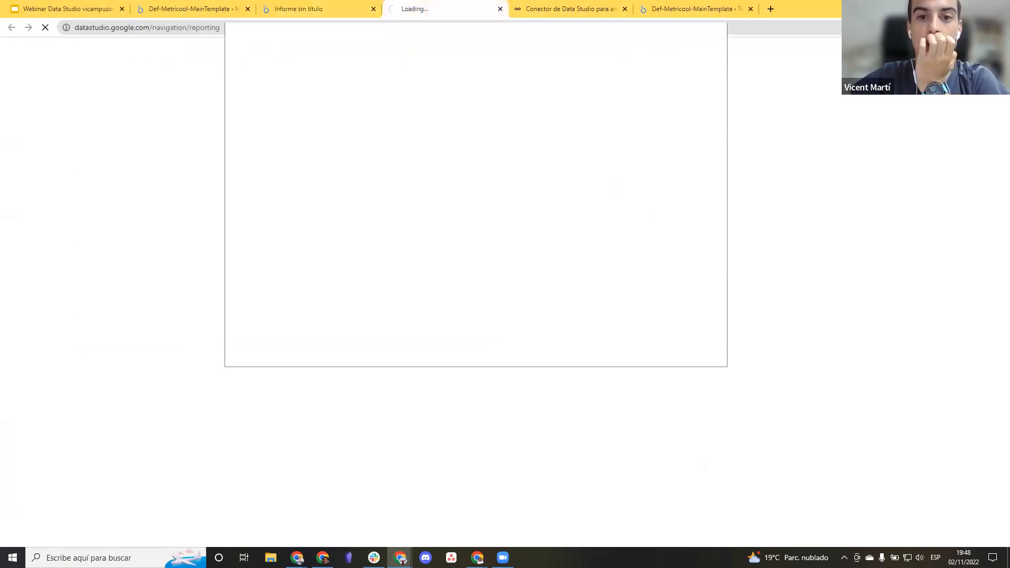
pyautogui.hotkey('ctrl', 'w')
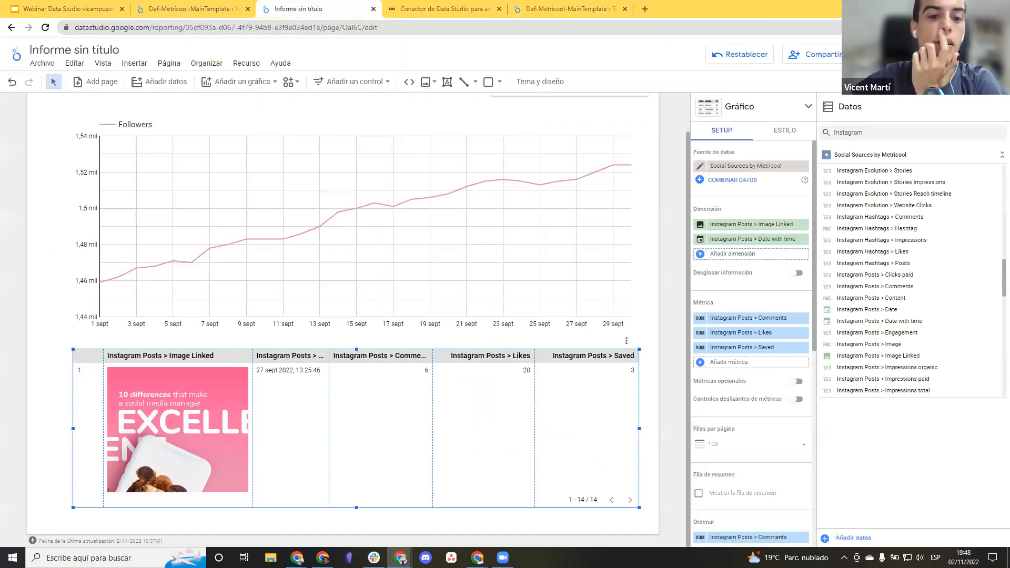
pyautogui.moveTo(384, 4); pyautogui.dragTo(409, 2)
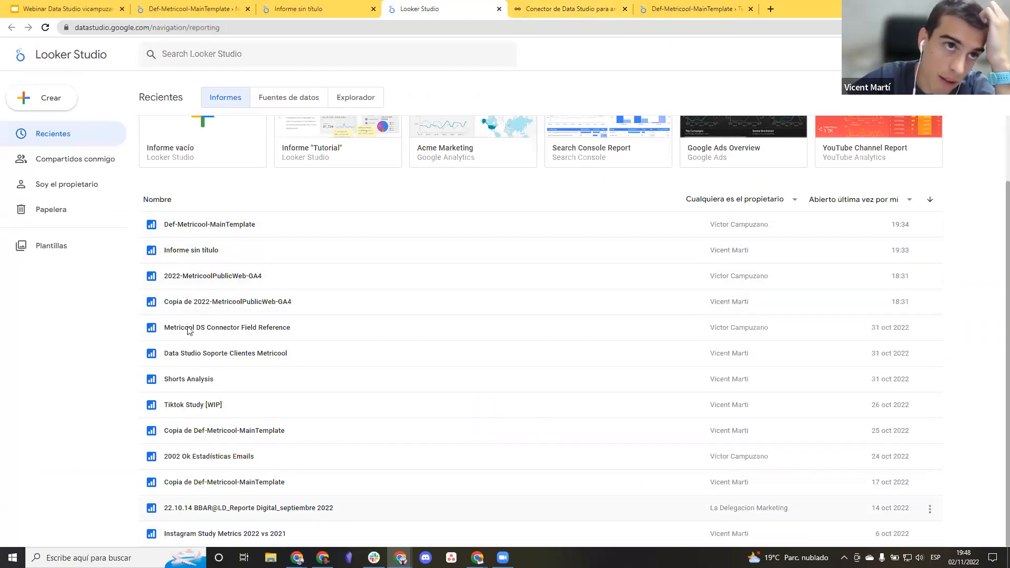
pyautogui.click(498, 9)
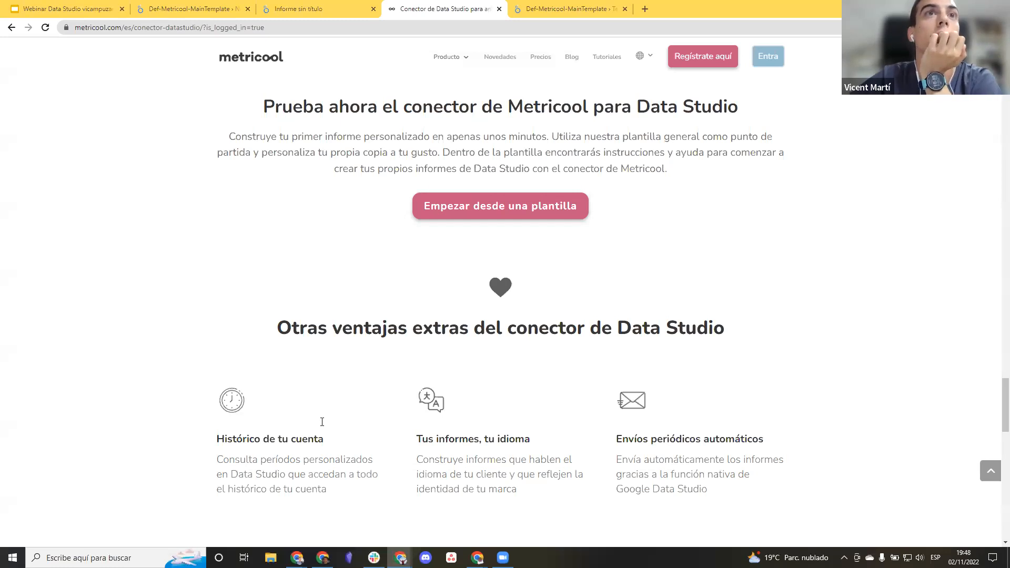
# In the untitled report, rename the line chart's Followers metric as "Followers Instagram".
pyautogui.hotkey('ctrl', 'pageup')
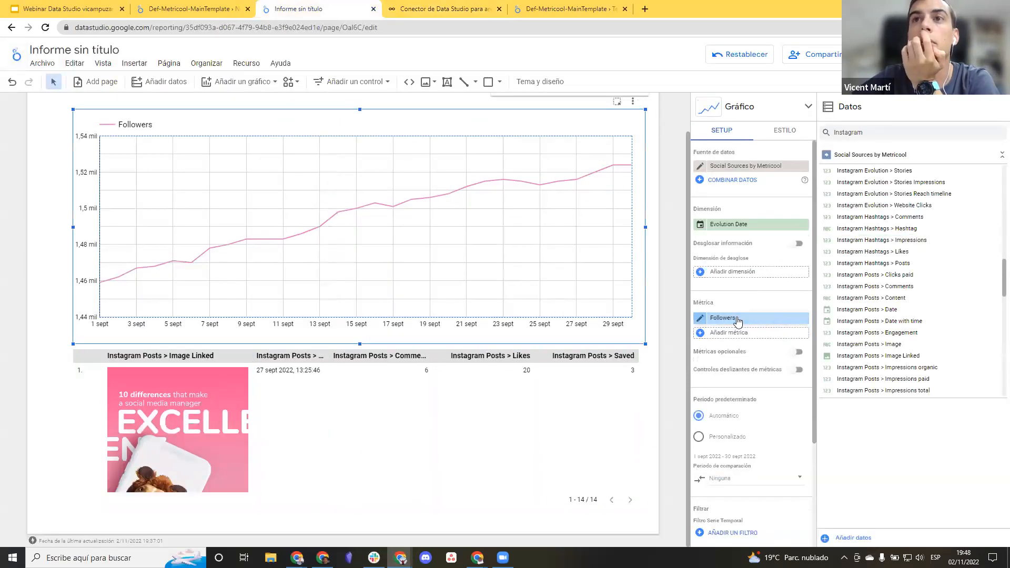
pyautogui.click(737, 319)
pyautogui.write('Instagram')
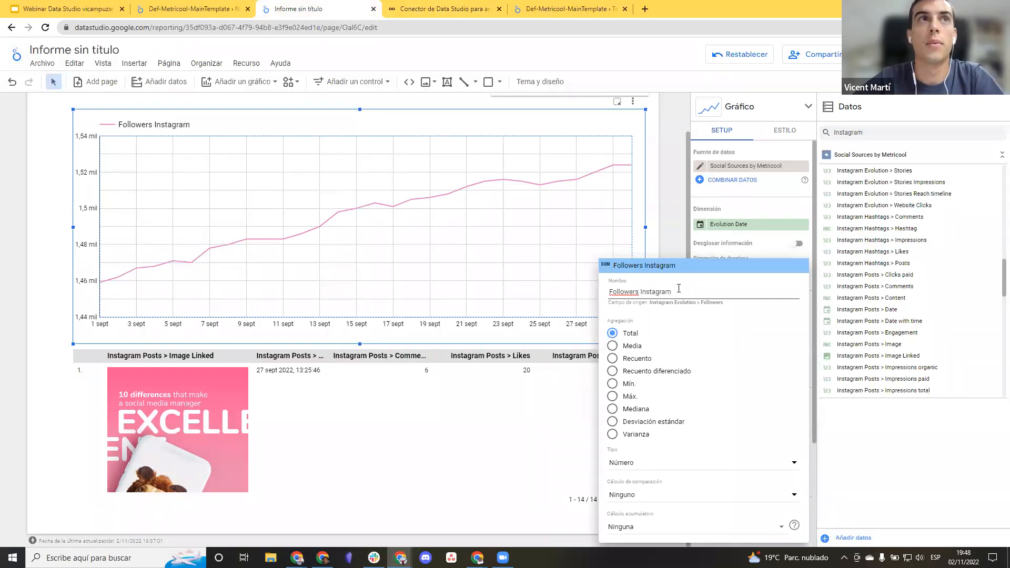
pyautogui.click(889, 112)
# Search the data fields for "twitter evol" and add Twitter Evolution > Followers as a metric of the line chart.
pyautogui.doubleClick(881, 131)
pyautogui.write('twitter')
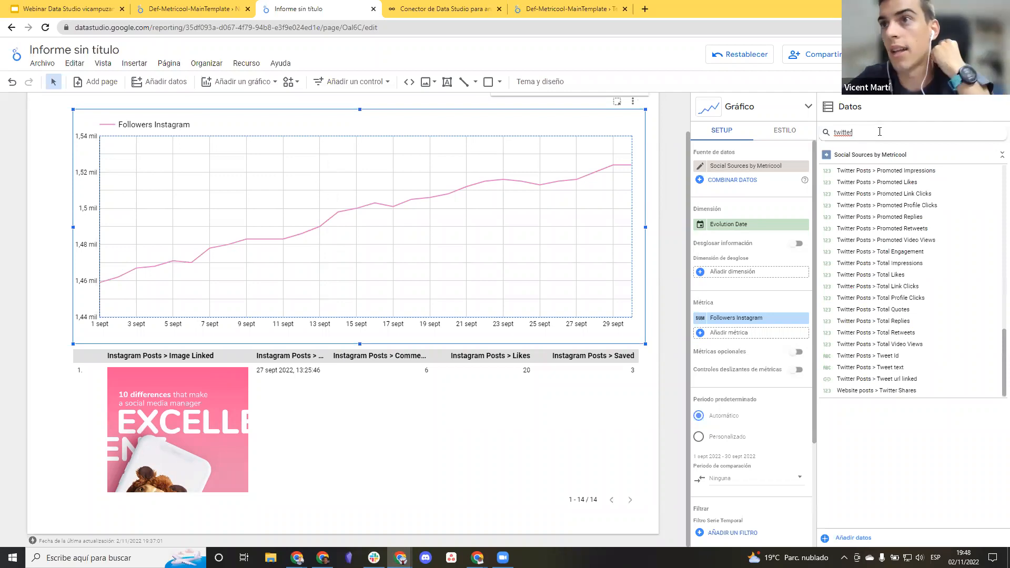
pyautogui.scroll(3, 911, 252)
pyautogui.write('evol')
pyautogui.moveTo(885, 182); pyautogui.dragTo(746, 320)
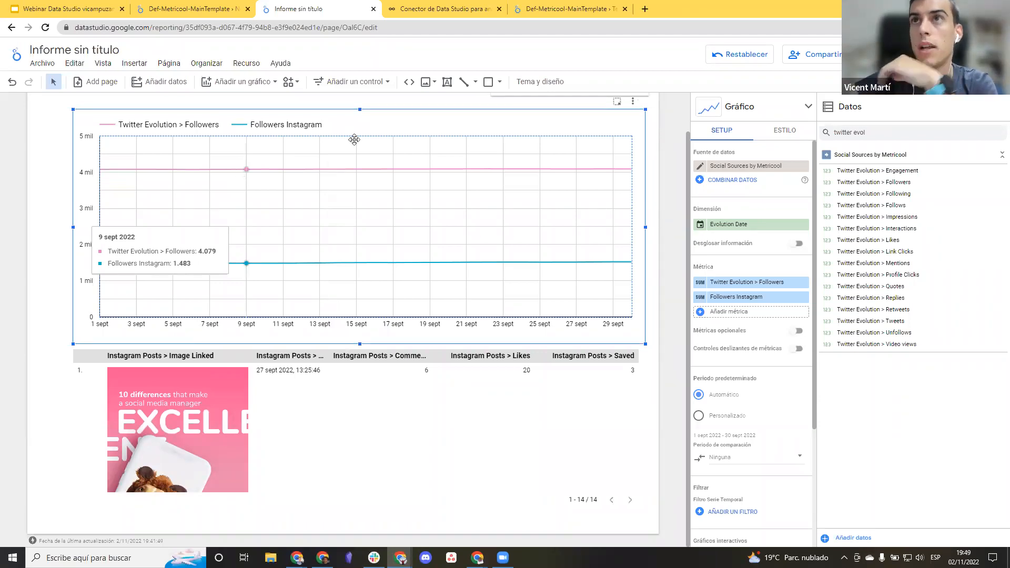
# Set the line chart's second series, Followers Instagram, to use the right axis (Derecha).
pyautogui.click(787, 136)
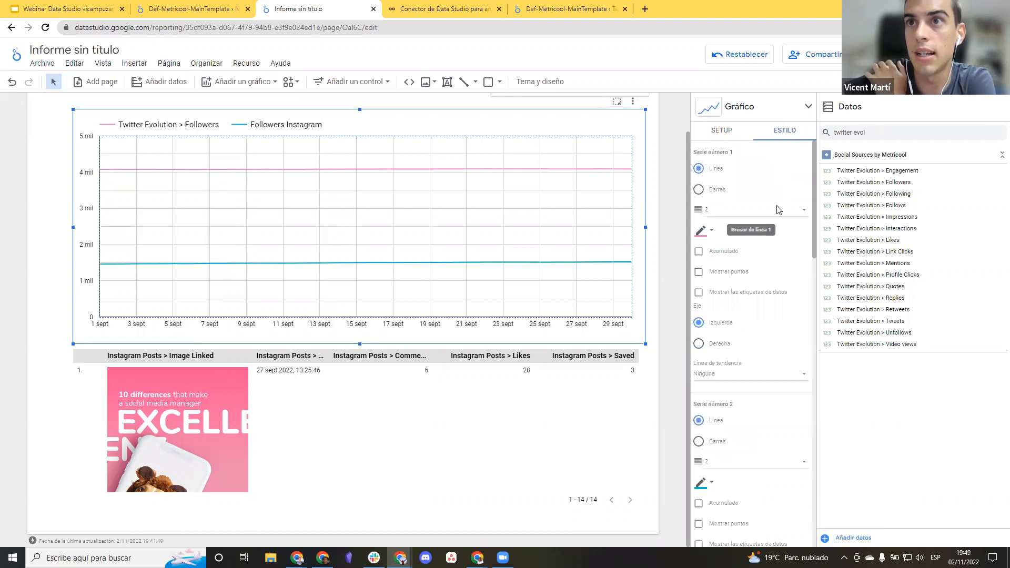
pyautogui.scroll(-1, 773, 247)
pyautogui.scroll(1, 780, 280)
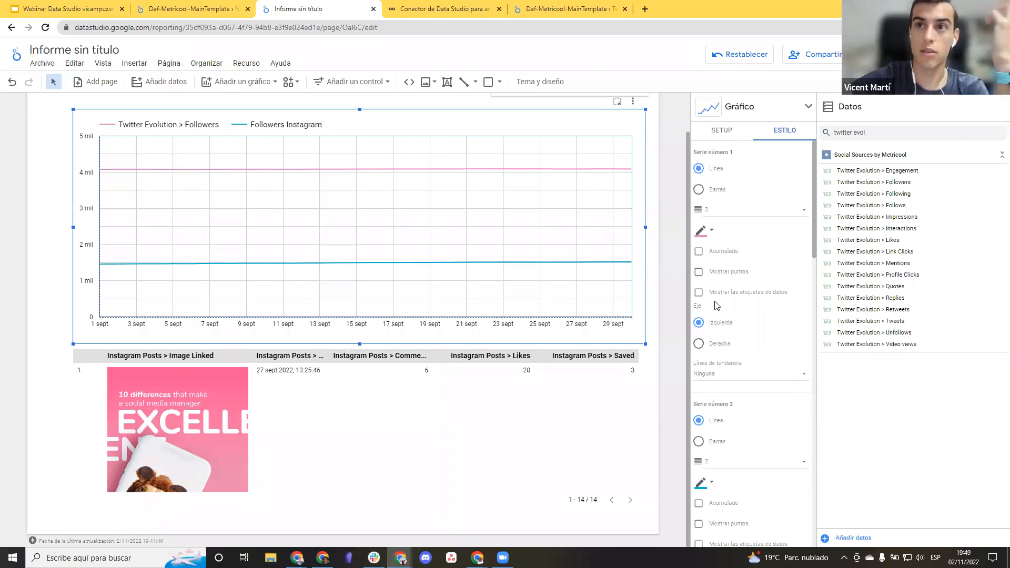
pyautogui.scroll(-4, 715, 302)
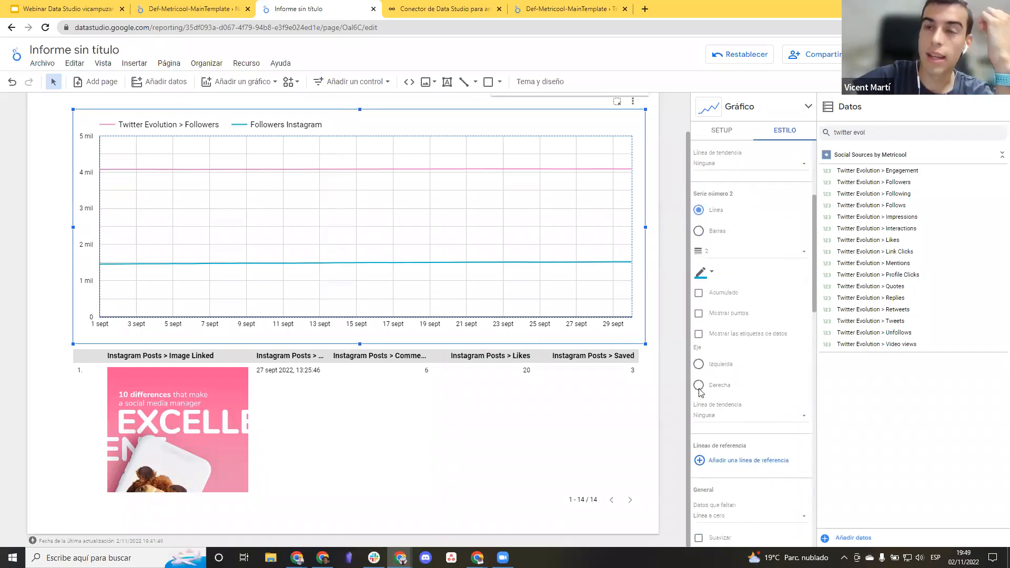
pyautogui.click(699, 387)
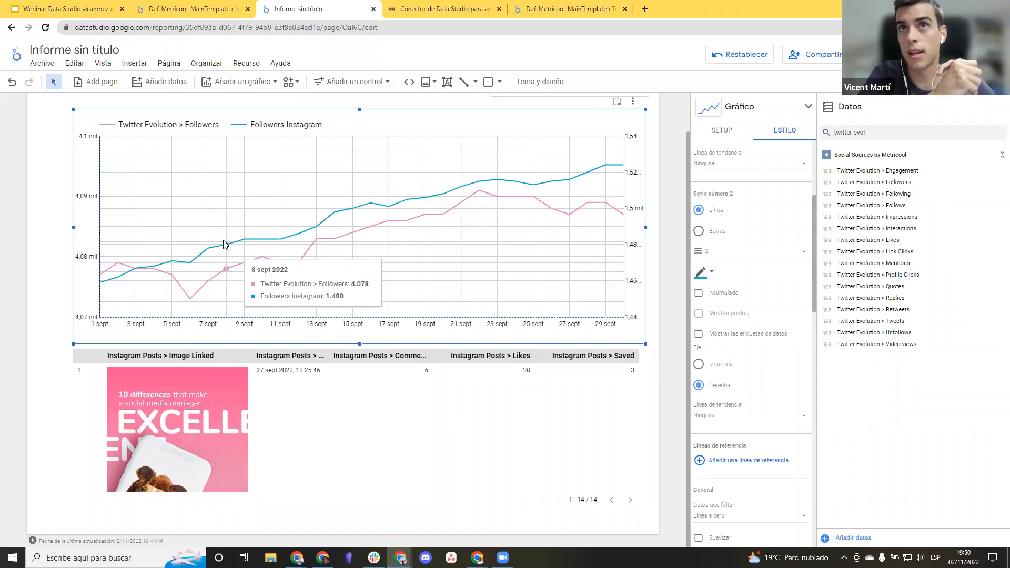
# Search the data fields for "youtub" and look through the available YouTube metrics.
pyautogui.tripleClick(879, 136)
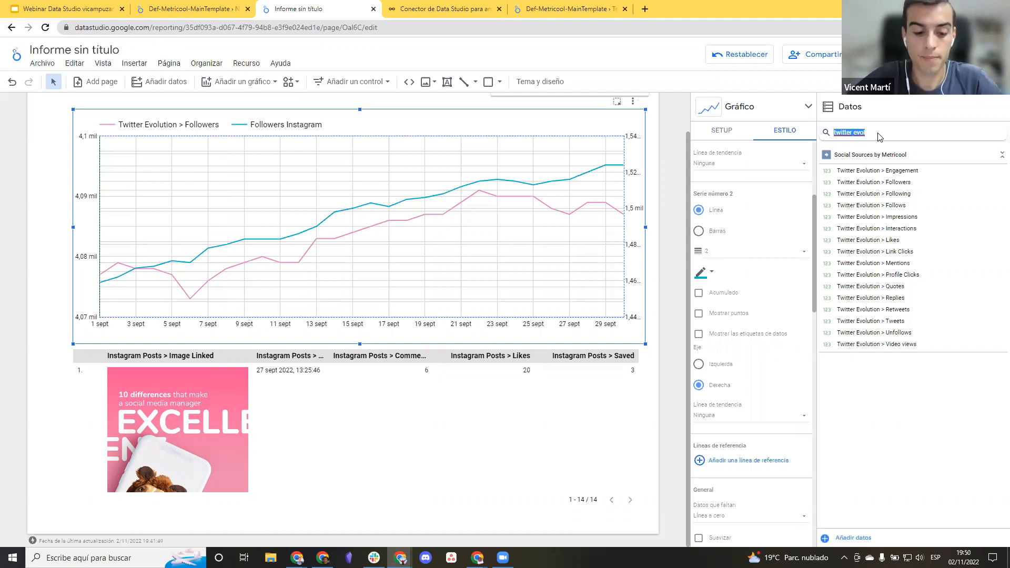
pyautogui.write('youtub')
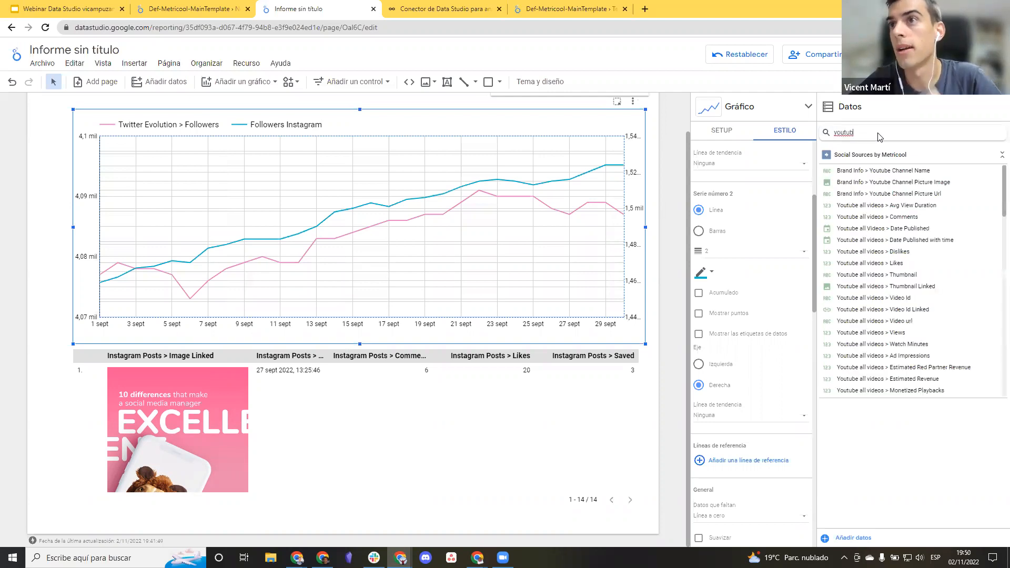
pyautogui.scroll(-5, 933, 277)
pyautogui.scroll(-3, 932, 277)
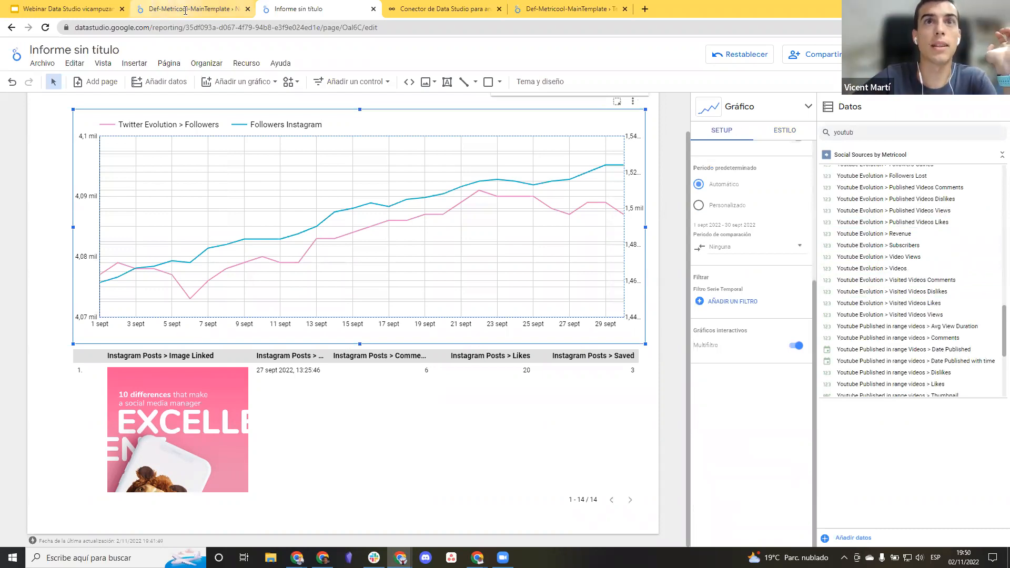
# Return to the Def-Metricool-MainTemplate report and view its Cover page with the social media summary.
pyautogui.click(149, 7)
pyautogui.scroll(3, 48, 210)
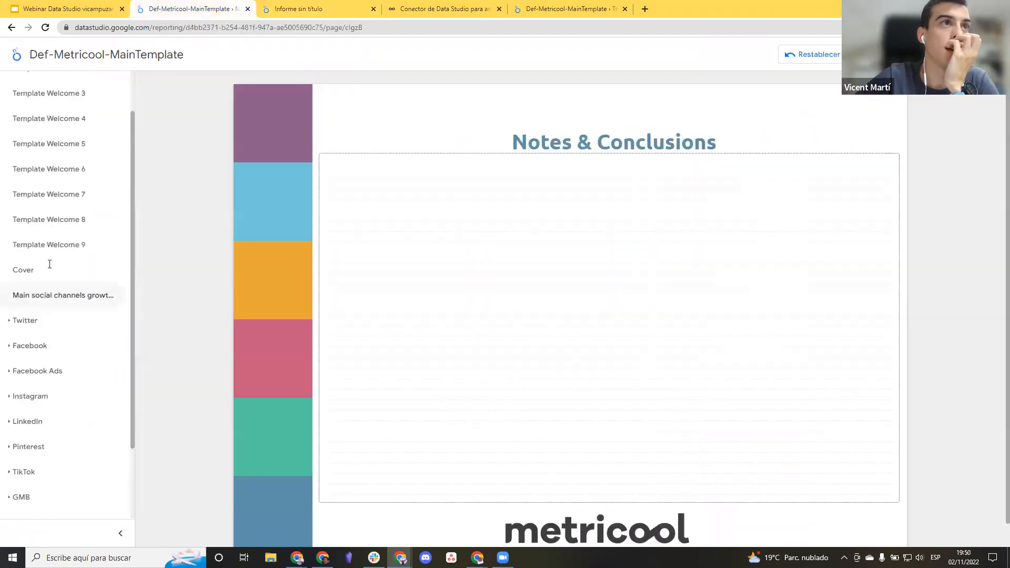
pyautogui.click(50, 272)
pyautogui.click(49, 329)
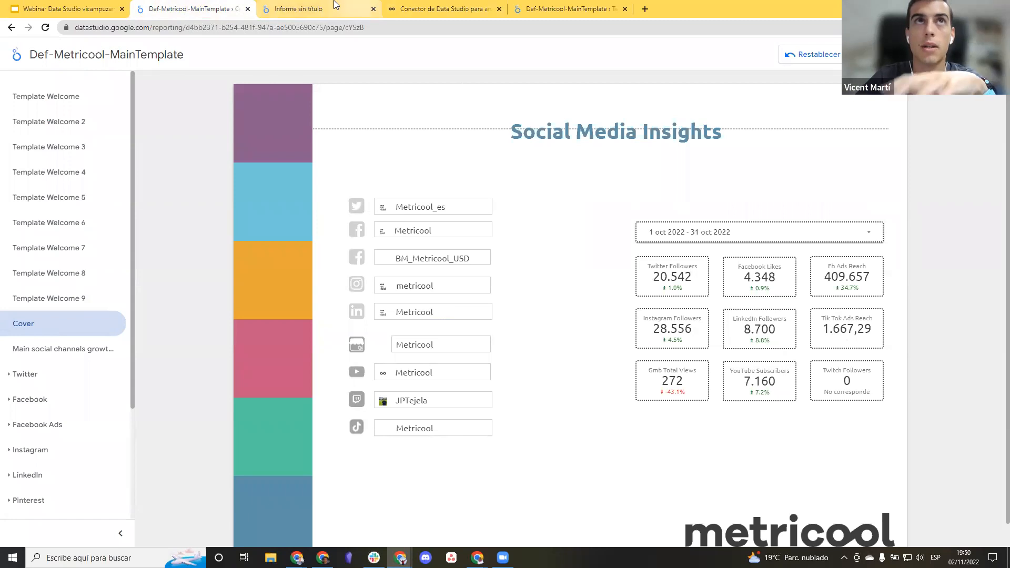
# Return to the untitled report and add a drop-down list control above the line chart, beside the date range control.
pyautogui.click(316, 8)
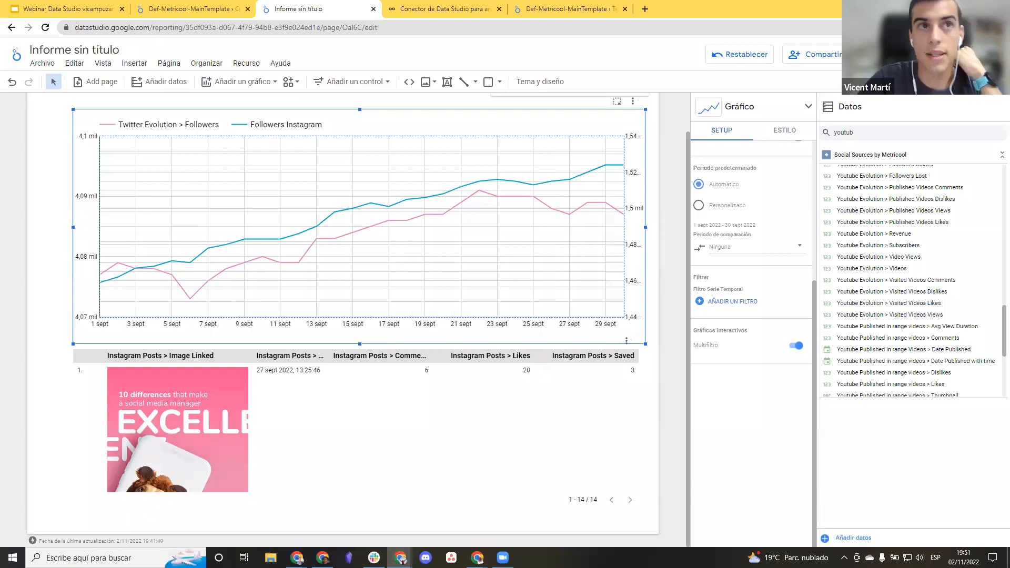
pyautogui.scroll(1, 526, 215)
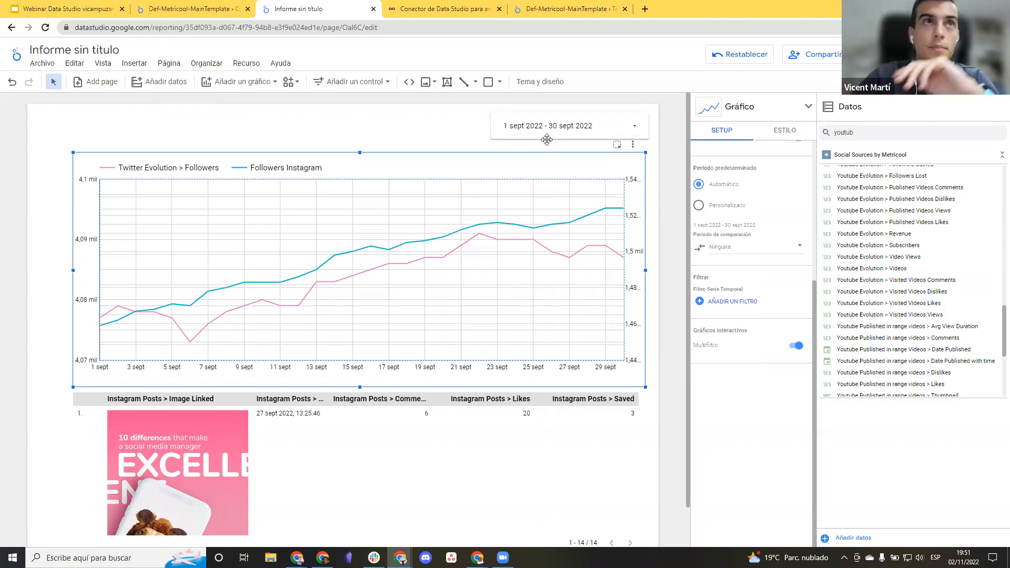
pyautogui.click(363, 83)
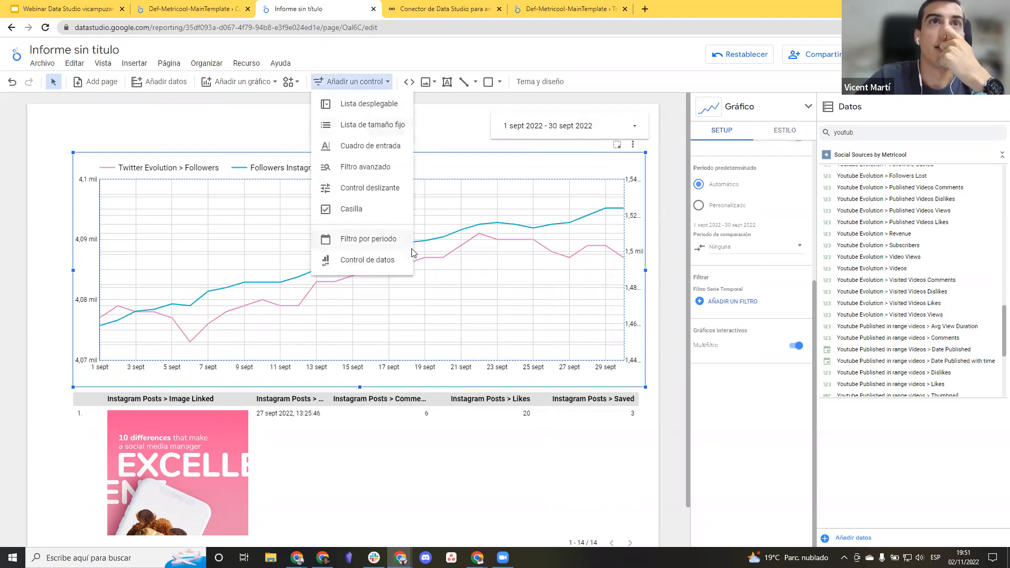
pyautogui.click(388, 103)
pyautogui.click(302, 118)
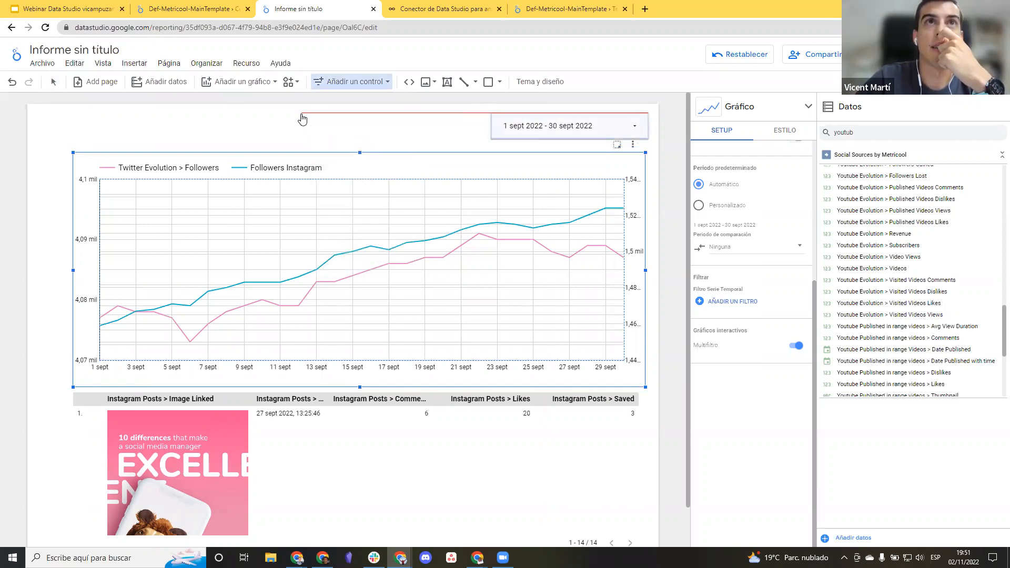
pyautogui.click(420, 124)
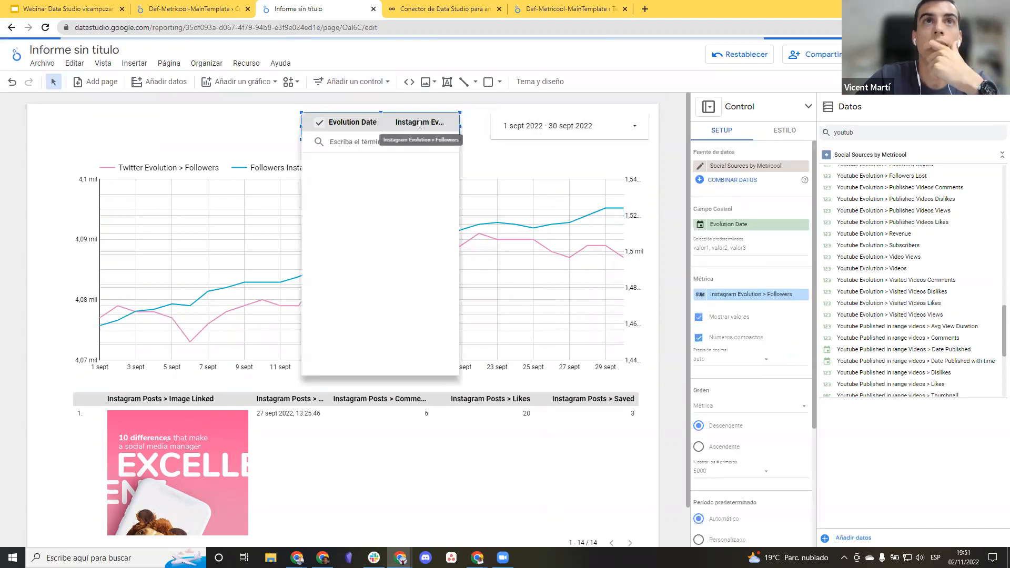
pyautogui.click(470, 134)
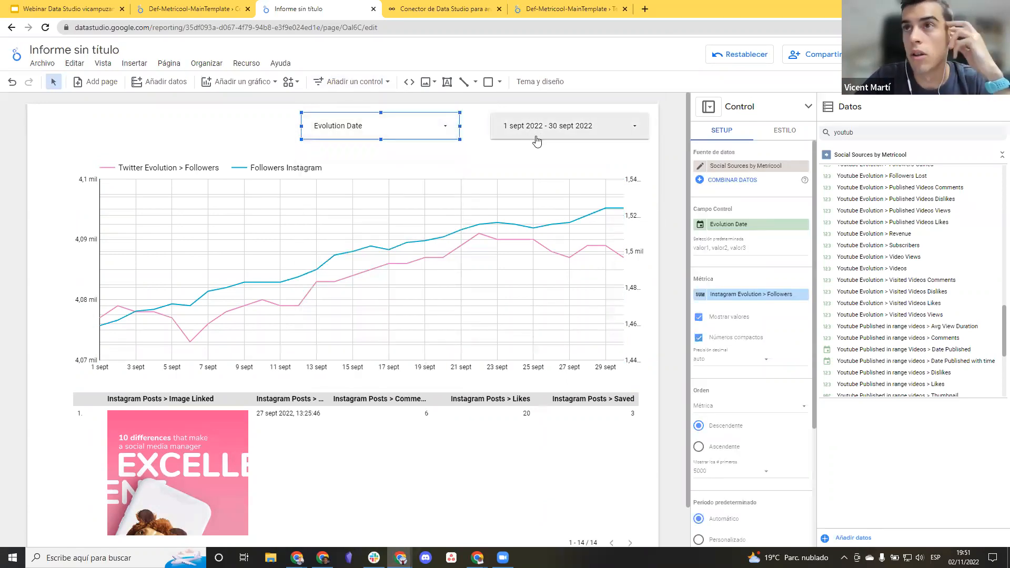
pyautogui.scroll(-4, 953, 274)
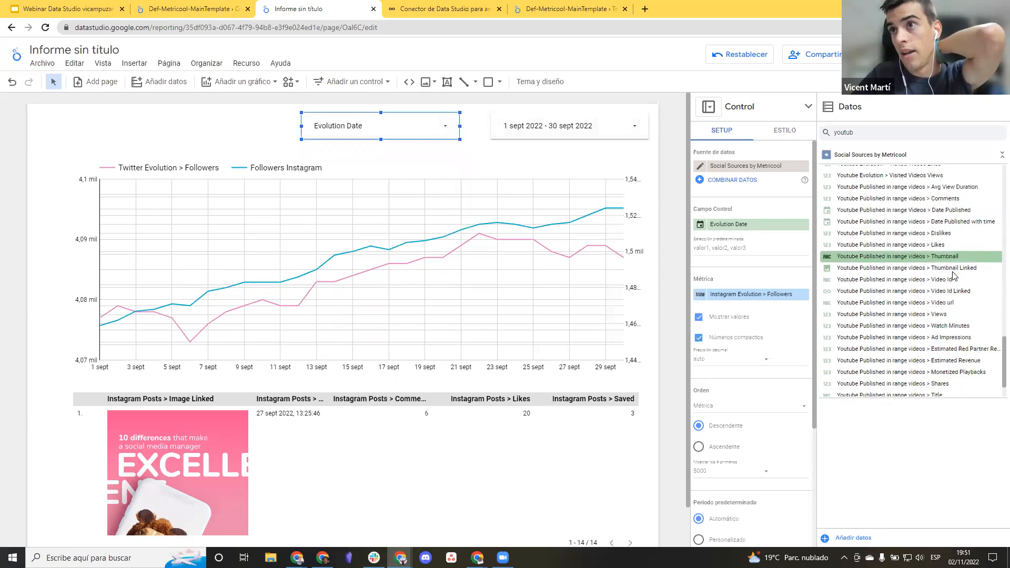
pyautogui.scroll(10, 947, 287)
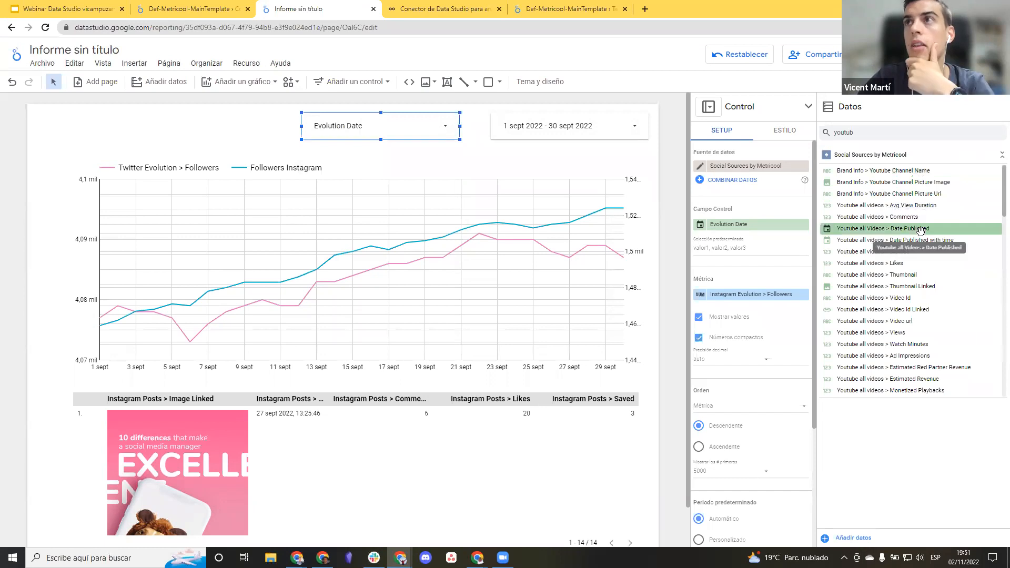
pyautogui.scroll(-1, 925, 219)
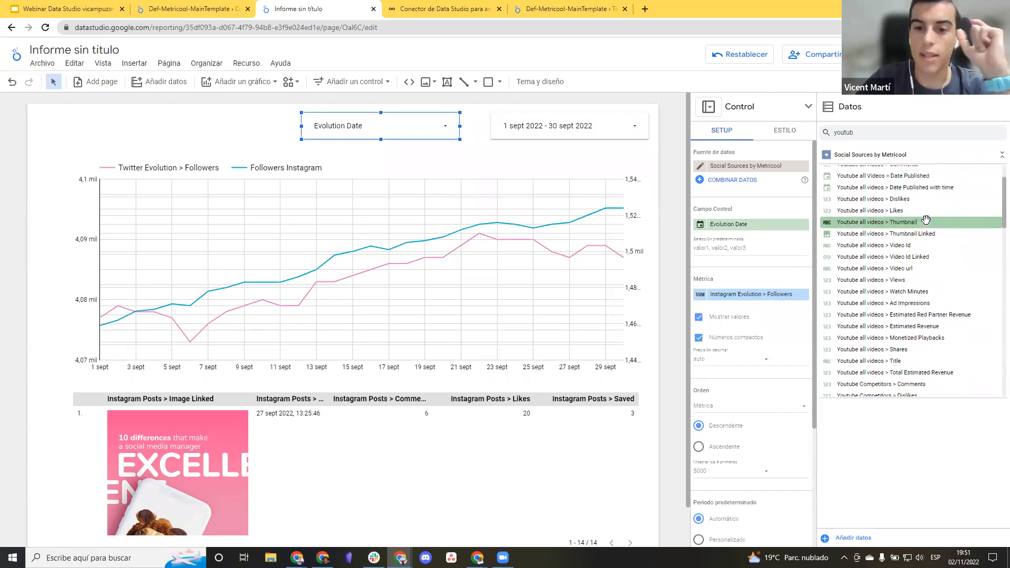
# Filter the report with the Evolution Date control to only 4 sept 2022 and check the chart and table.
pyautogui.click(446, 128)
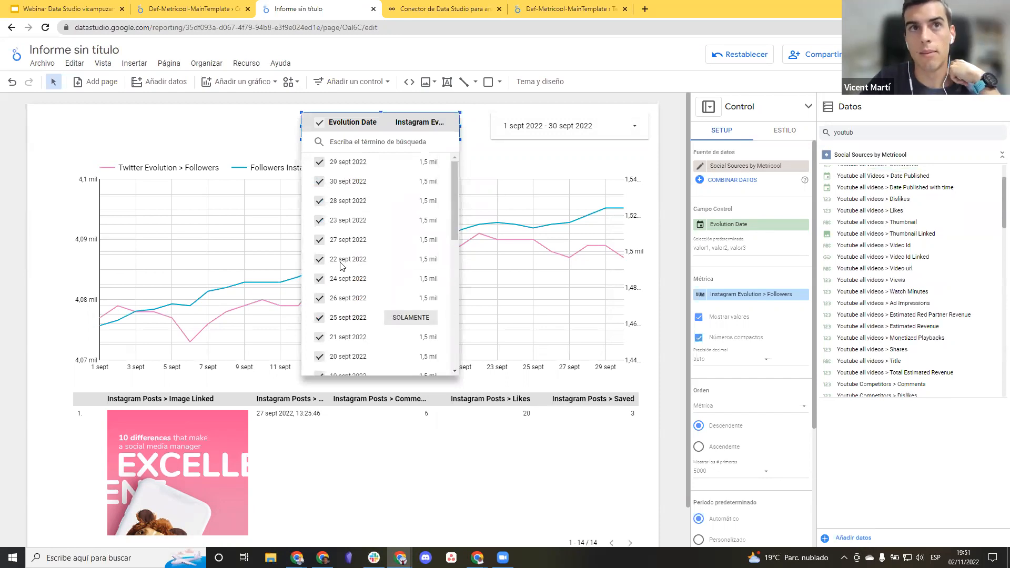
pyautogui.scroll(-7, 399, 287)
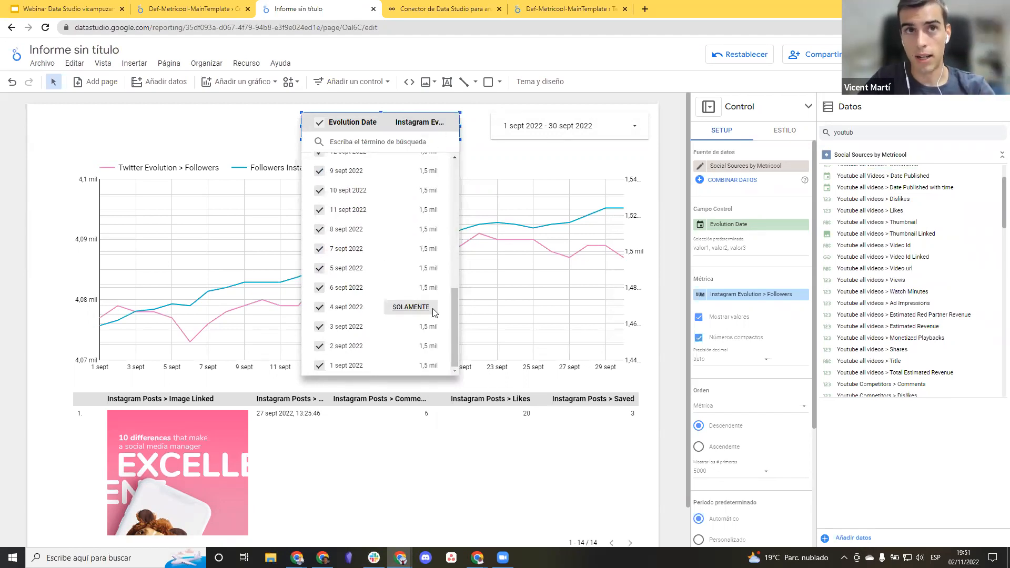
pyautogui.click(421, 309)
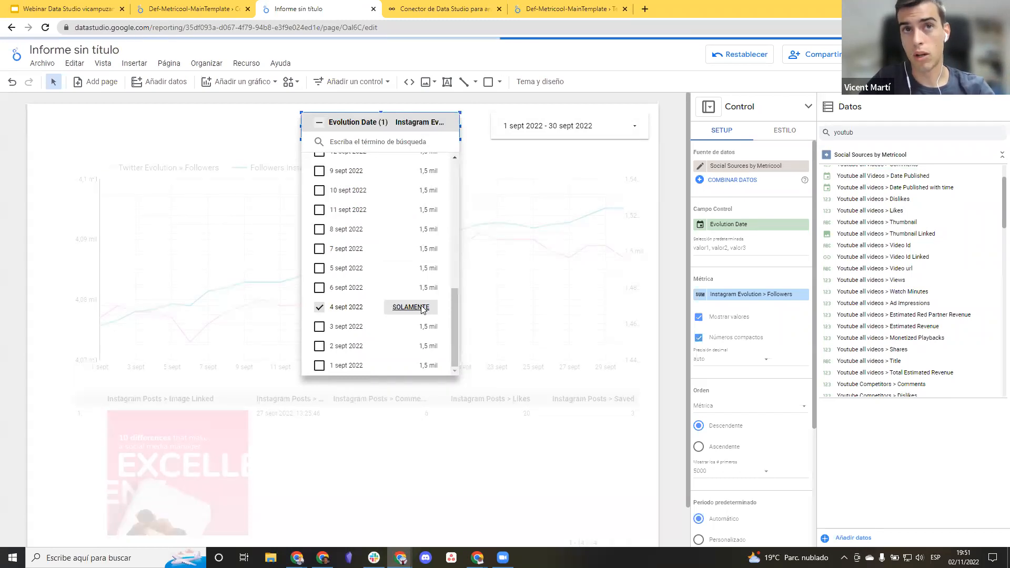
pyautogui.click(250, 141)
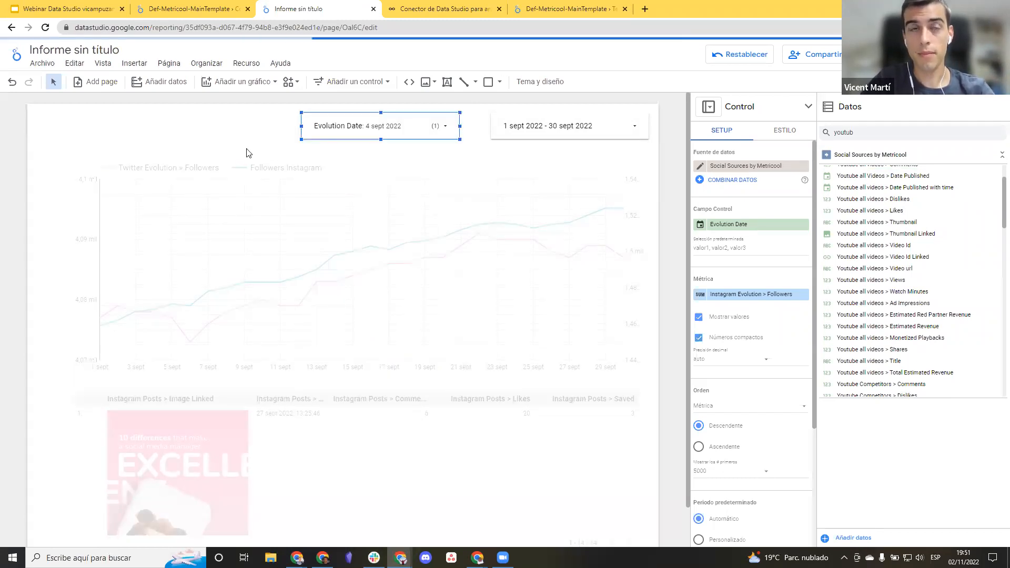
pyautogui.scroll(-1, 246, 153)
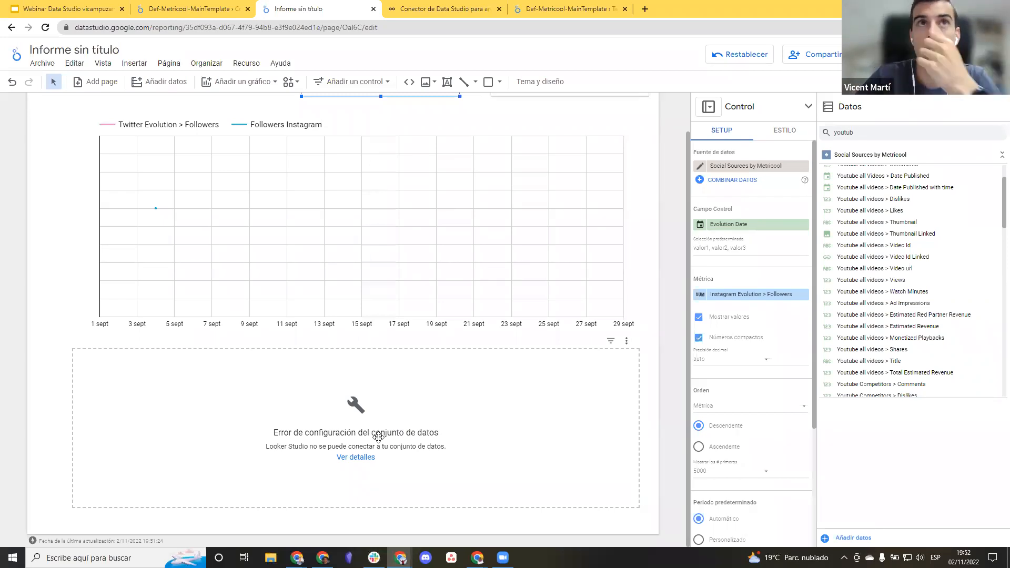
# Delete the Evolution Date control from the report page.
pyautogui.scroll(1, 413, 237)
pyautogui.click(415, 121)
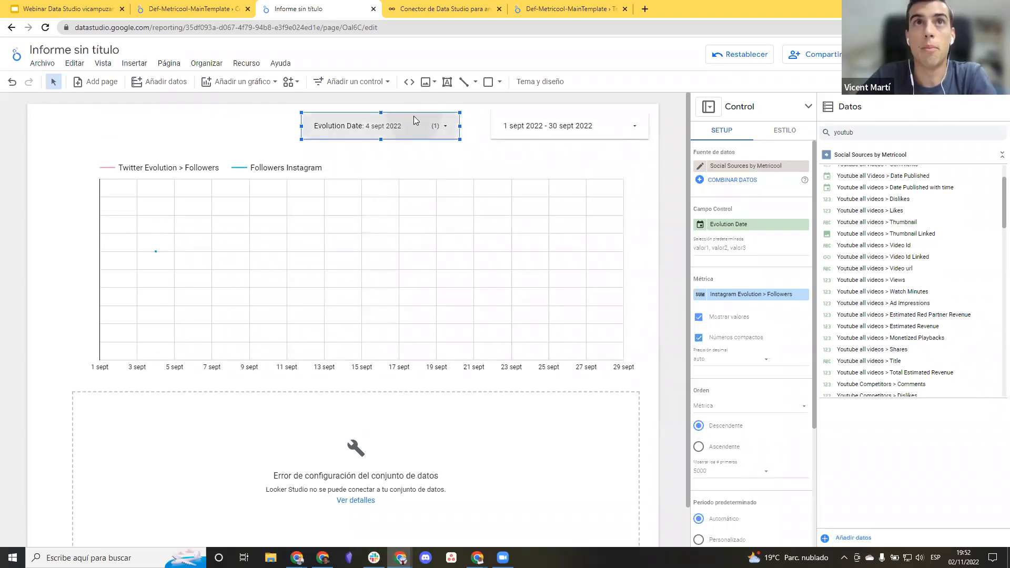
pyautogui.press('Delete')
pyautogui.click(282, 144)
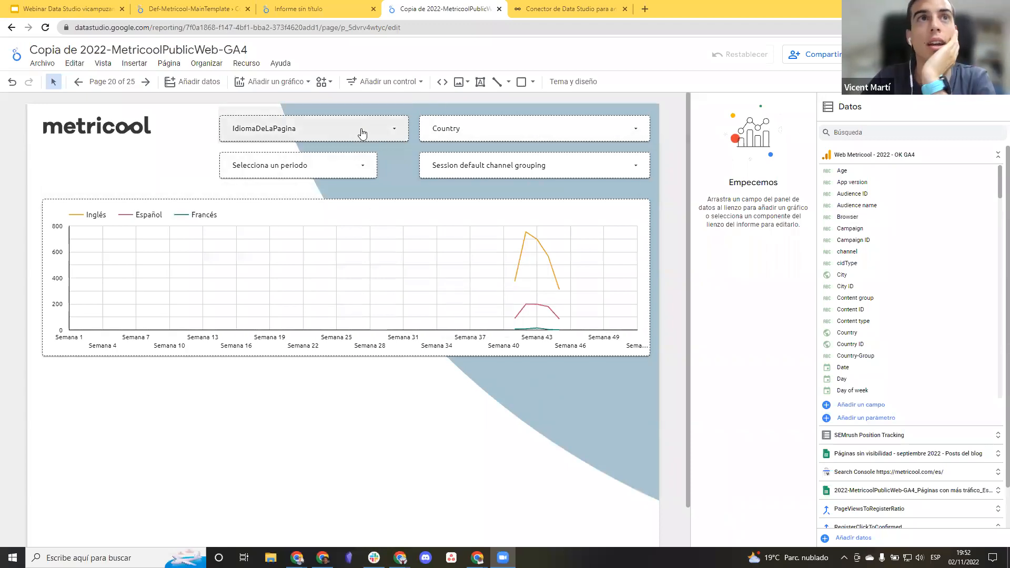
# In the Copia de 2022-MetricoolPublicWeb-GA4 report, limit the IdiomaDeLaPagina filter to Inglés and Español.
pyautogui.click(359, 170)
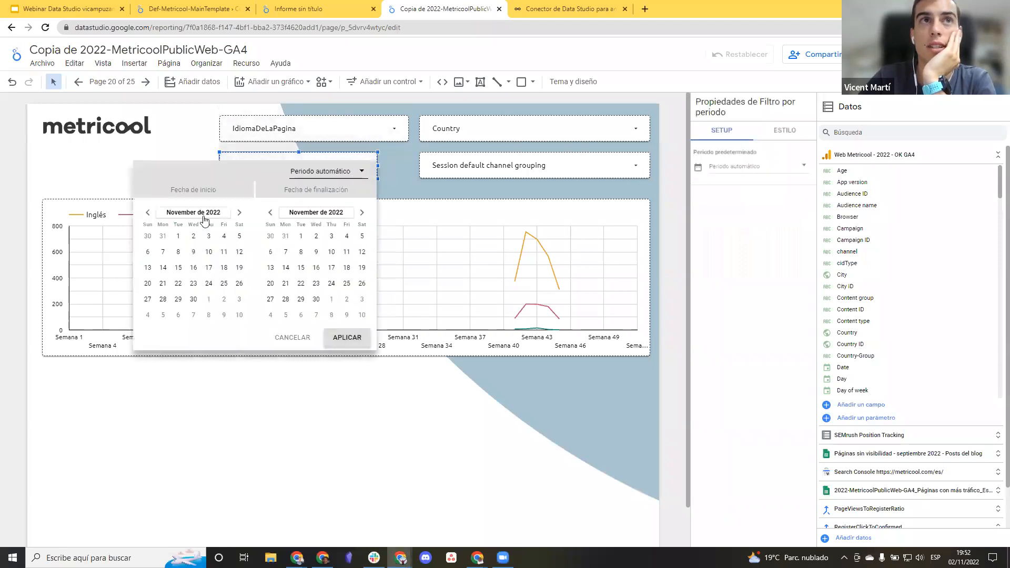
pyautogui.click(143, 146)
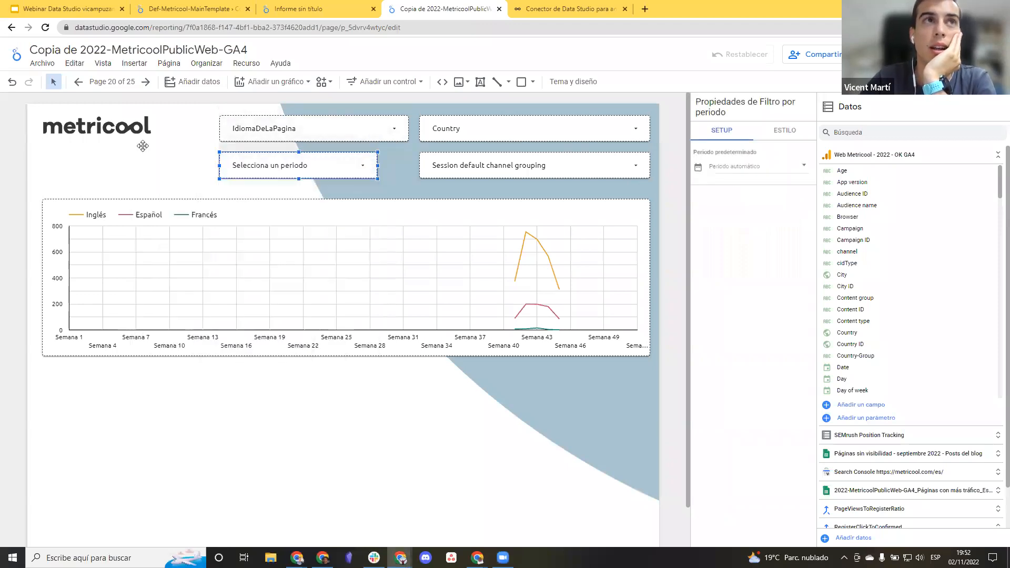
pyautogui.click(385, 128)
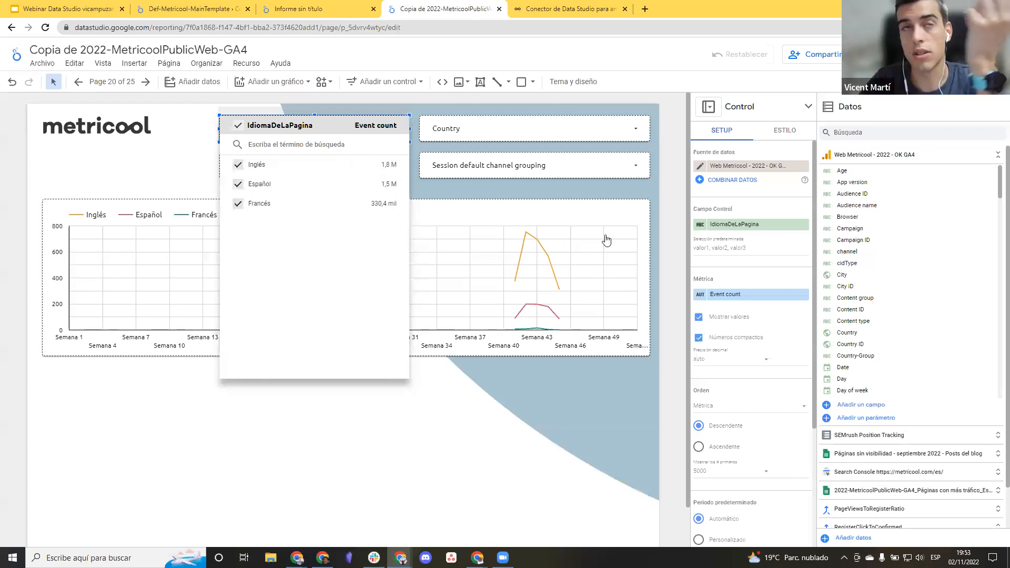
pyautogui.click(370, 166)
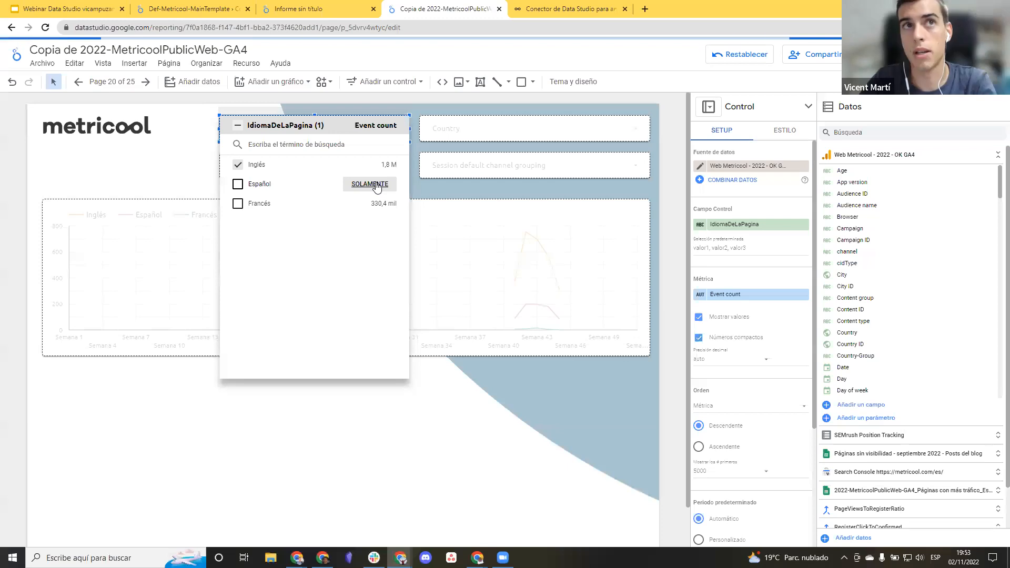
pyautogui.click(238, 184)
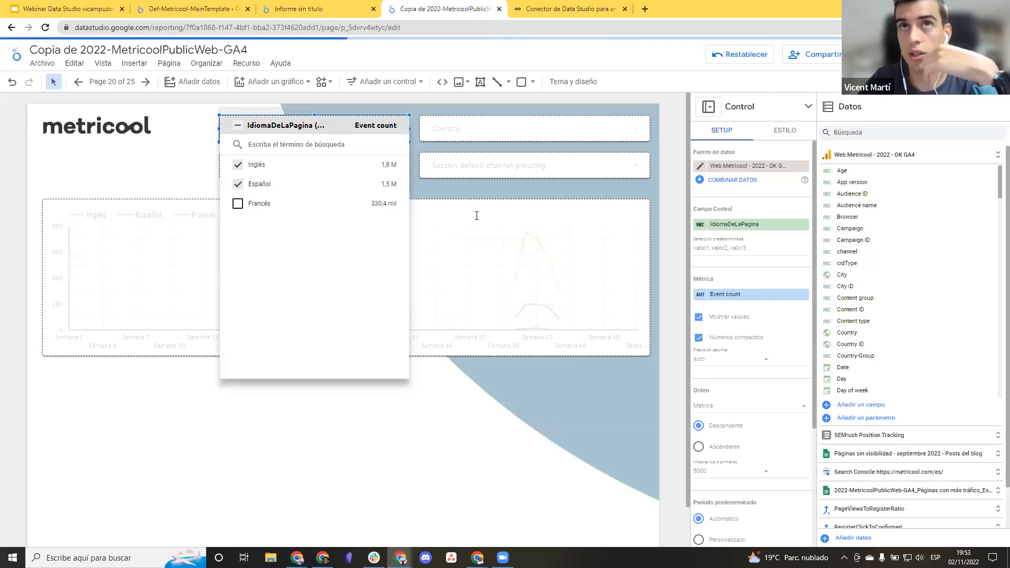
pyautogui.click(477, 199)
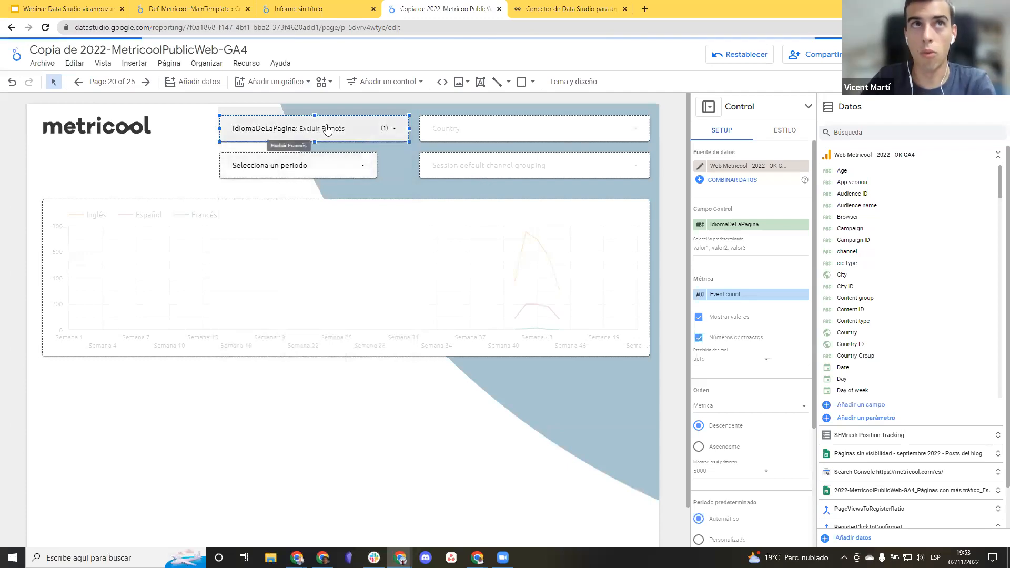
# View the channel options of the Session default channel grouping filter and close its list.
pyautogui.click(581, 162)
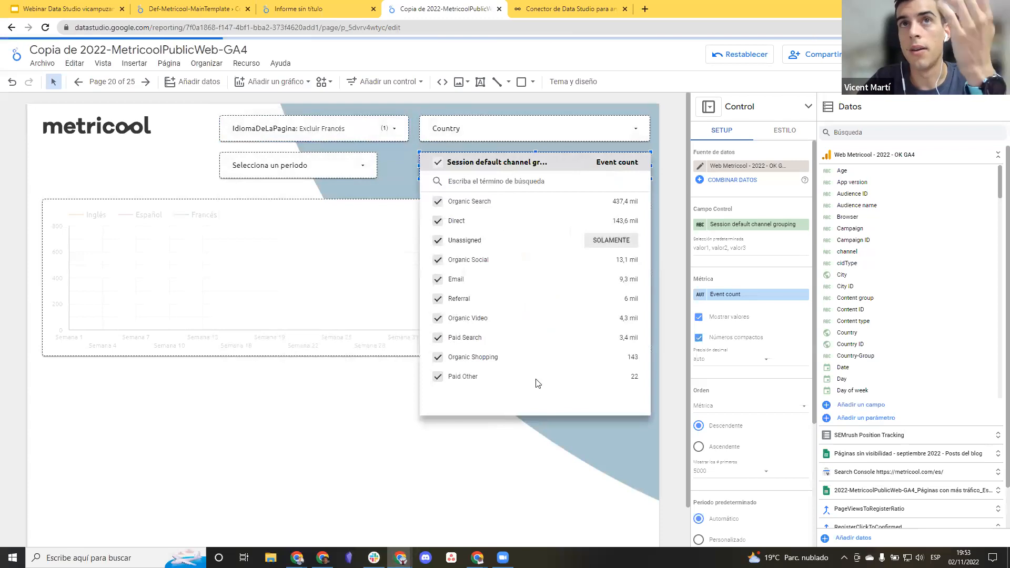
pyautogui.click(181, 174)
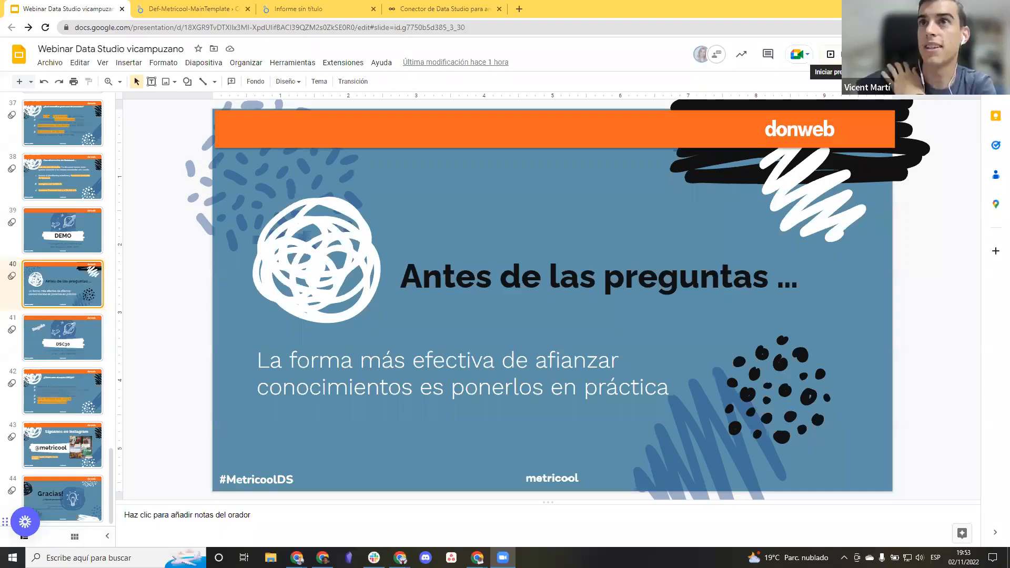
# Present the webinar slides in Google Slides from "Antes de las preguntas ..." and advance to the "Regalo" slide.
pyautogui.click(831, 54)
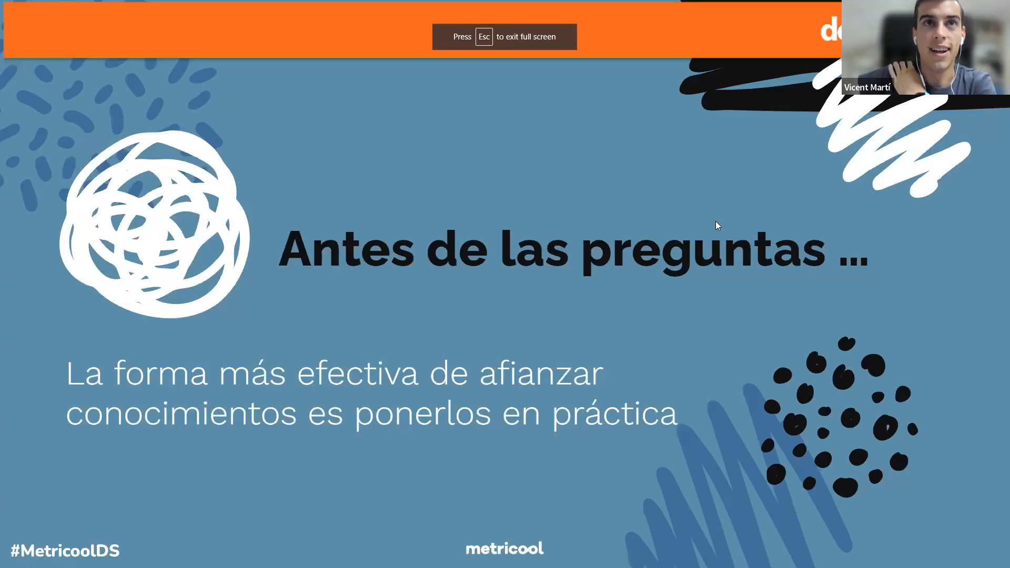
pyautogui.click(716, 220)
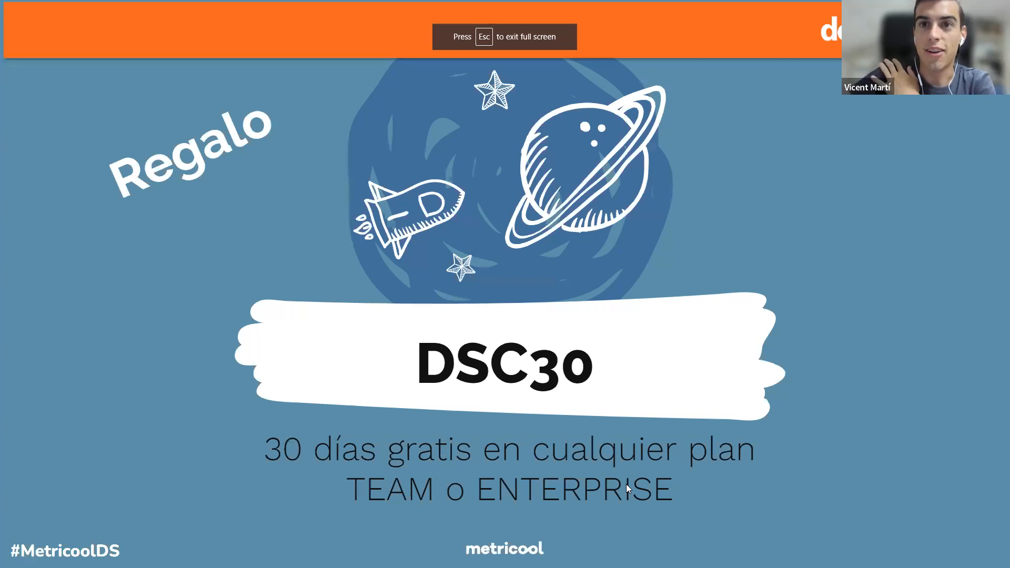